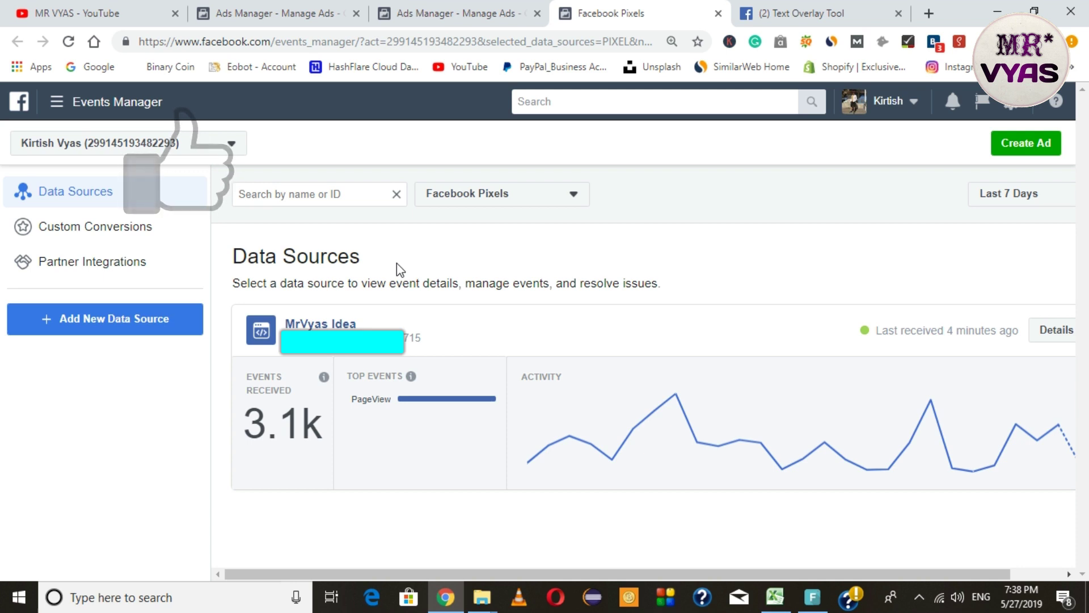
Step: Switch to the Ads Manager campaigns page and start creating a new campaign
left_click(458, 12)
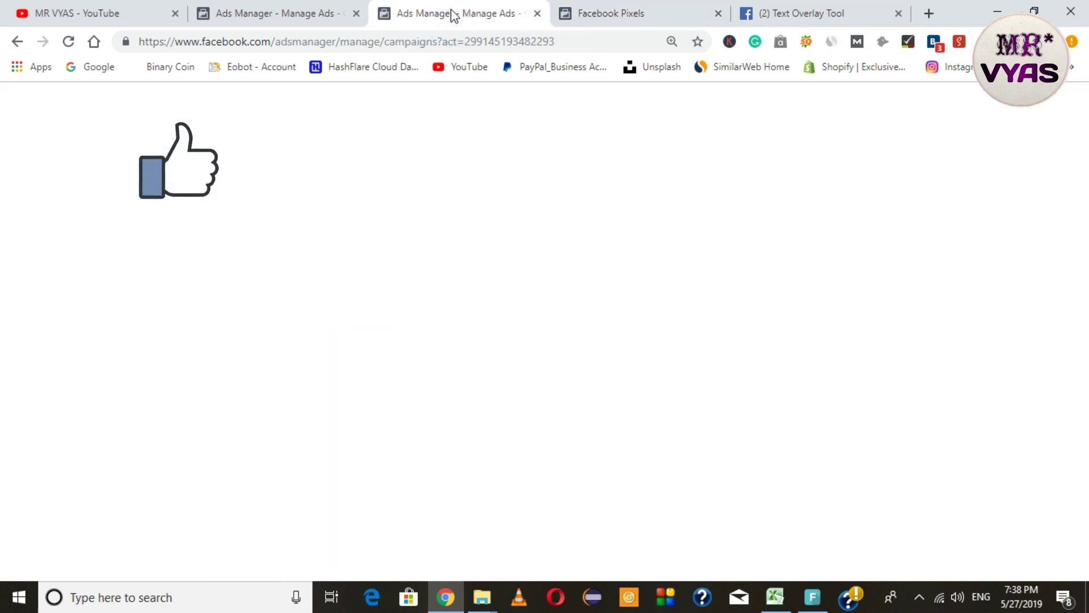
left_click(237, 521)
left_click(54, 275)
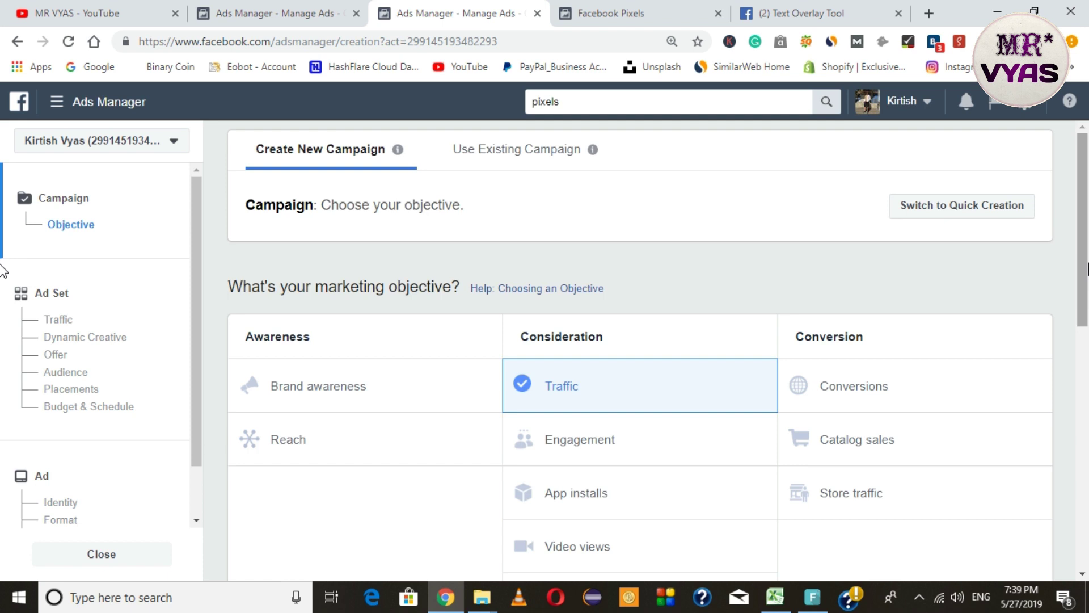
Step: Name the Traffic campaign "Website Traffic - MrVyasIdea.com" and continue to the ad set settings
scroll(6, 271, "down", 2)
scroll(3, 397, "down", 1)
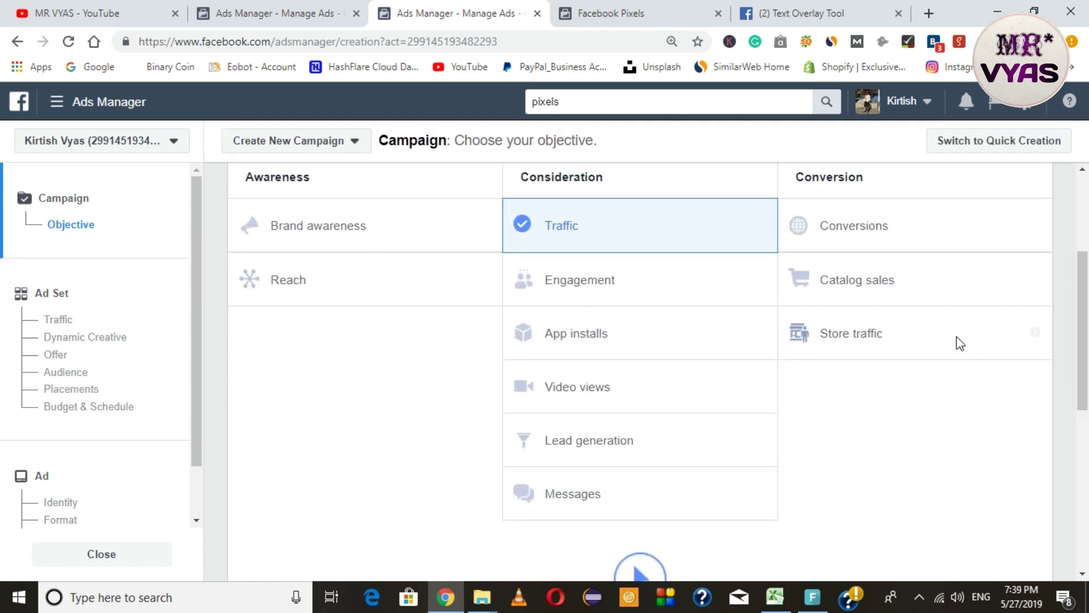
scroll(2, 488, "down", 5)
scroll(4, 499, "down", 3)
double_click(640, 301)
type("Website Traffic -")
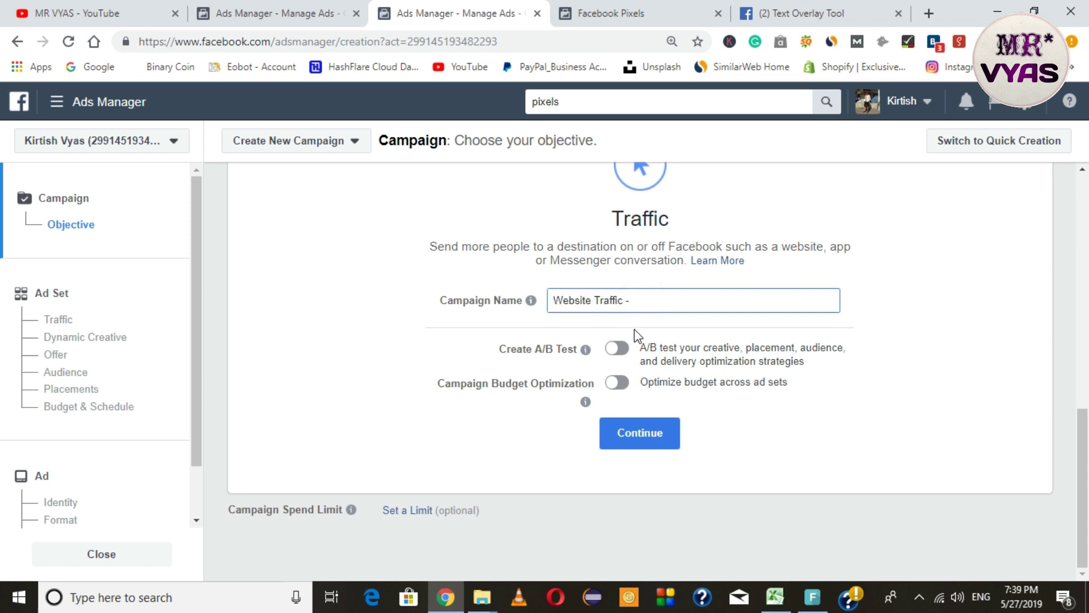
type(" MrVyasIdea.com")
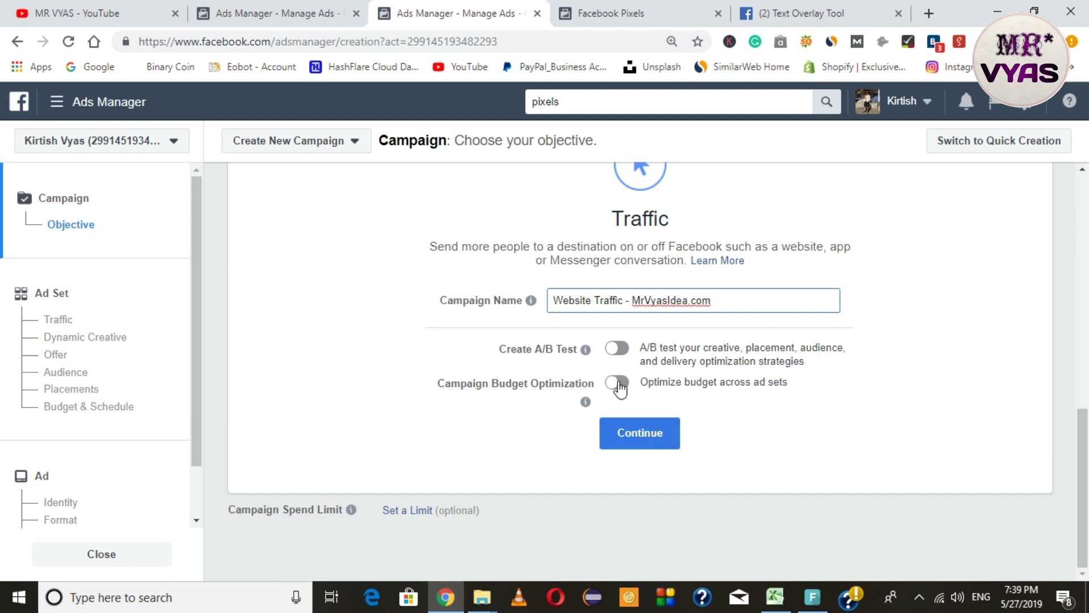
left_click(622, 436)
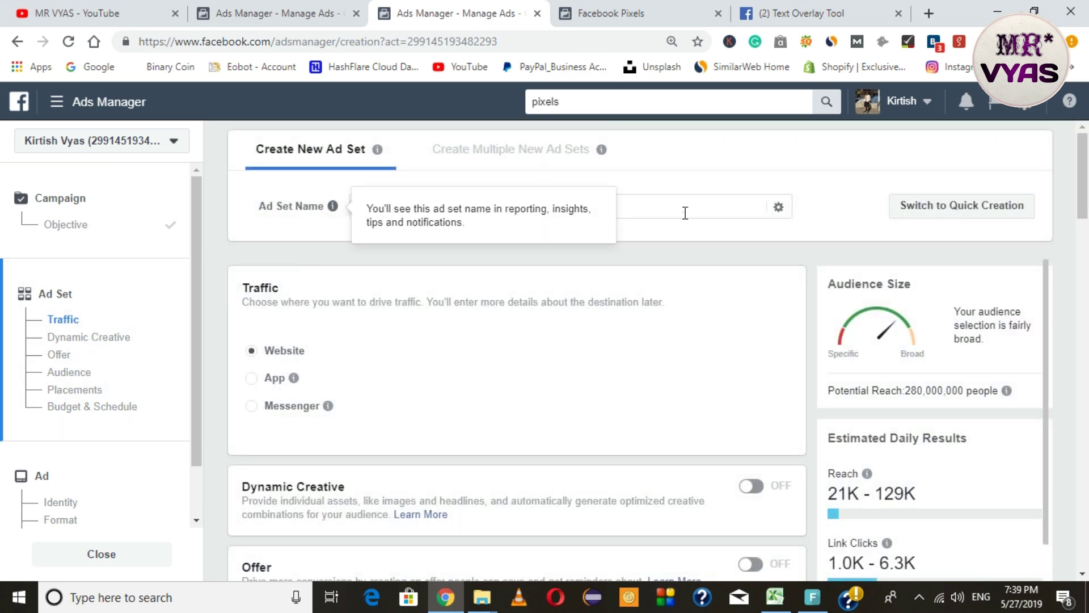
Step: Name the ad set "Mryasidea- USA/UK/UAE"
left_click(596, 202)
type("Mr")
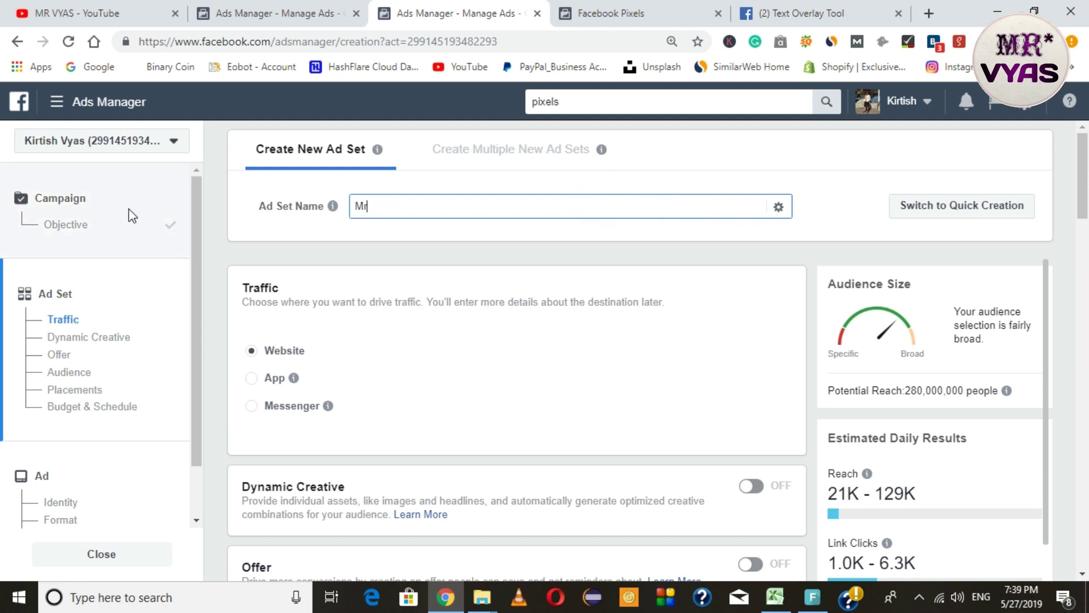
type("yasidea- USA/UK")
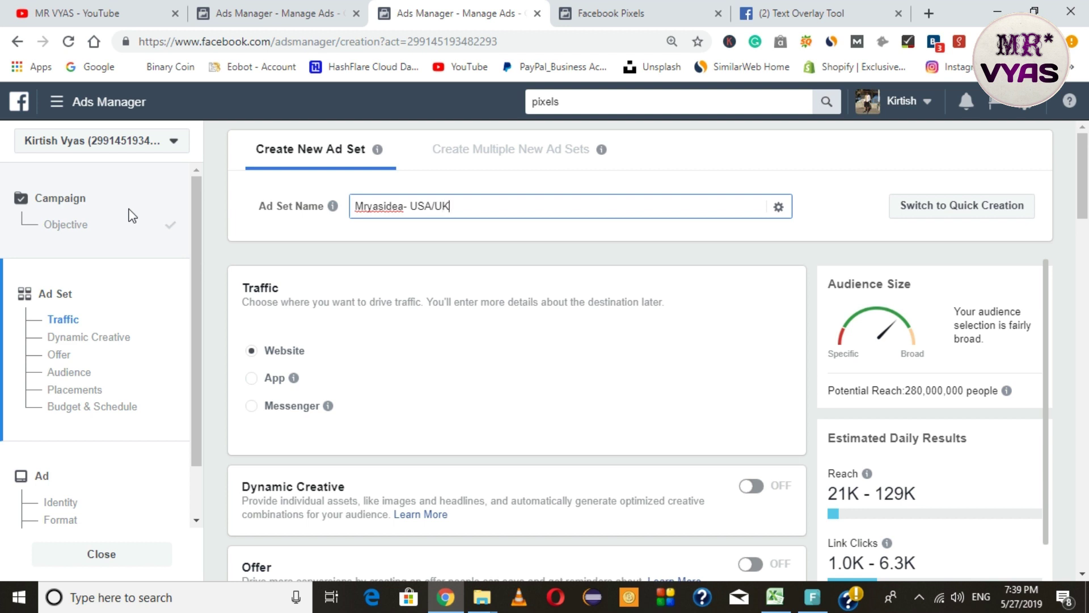
type("/UAE")
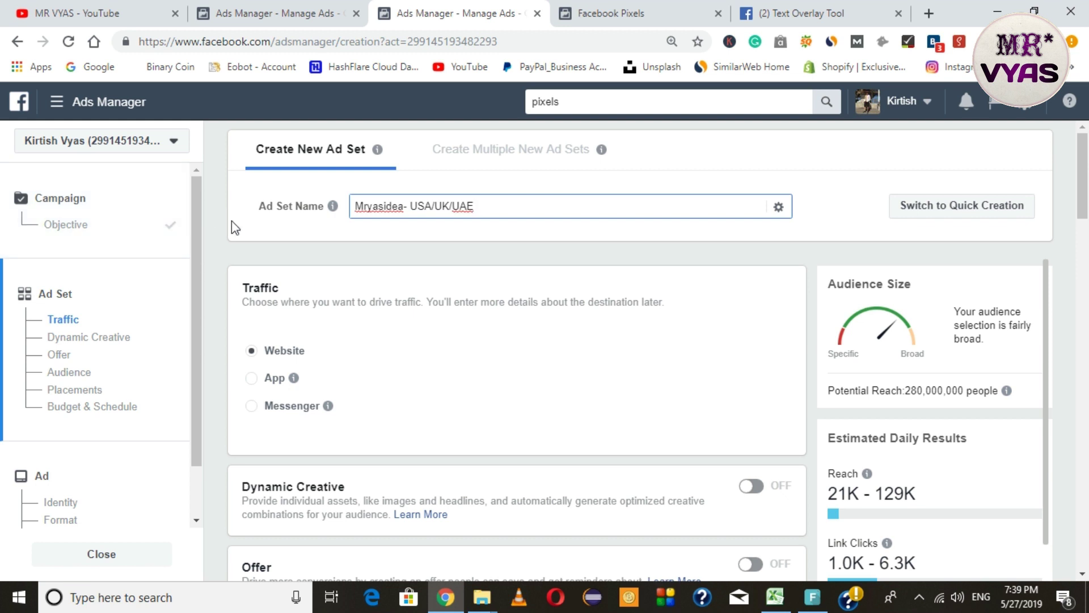
left_click_drag(499, 205, 324, 192)
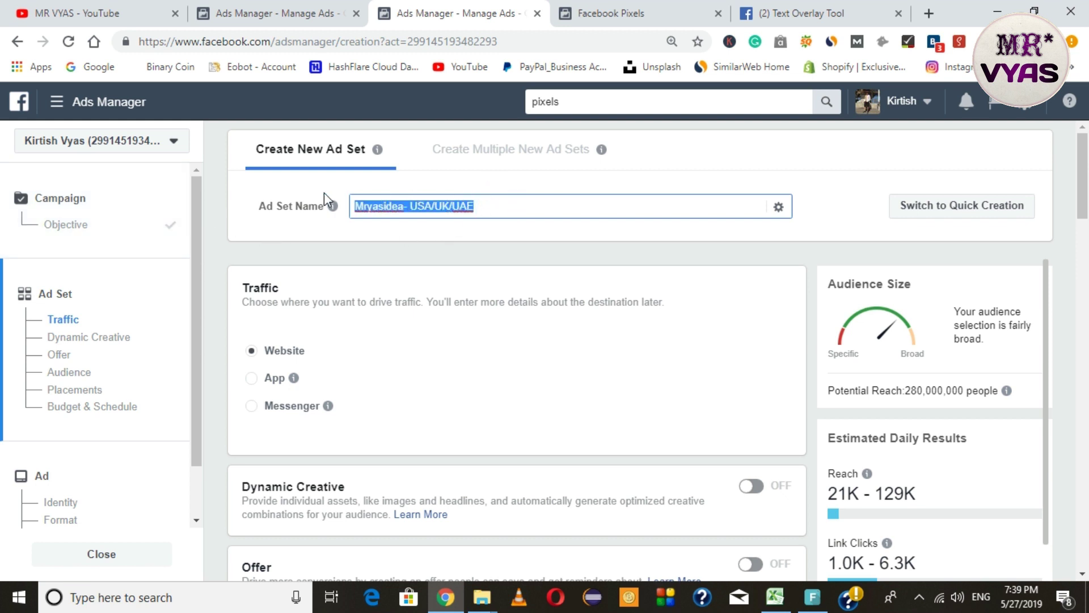
mouse_move(332, 205)
Step: Replace India with the country United States in the ad set's audience locations
left_click_drag(906, 391, 959, 391)
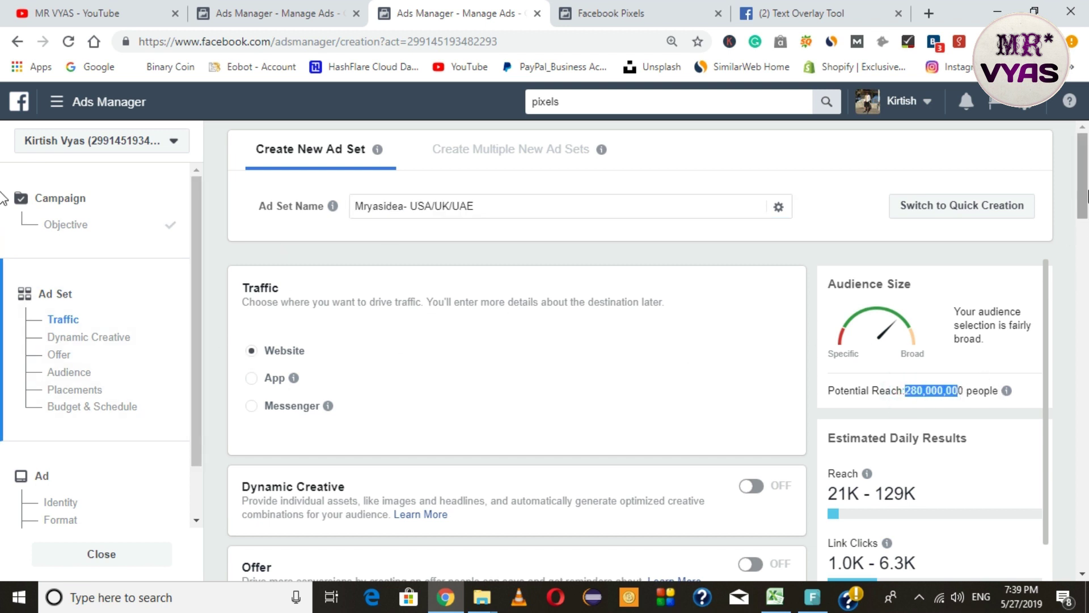
scroll(3, 221, "down", 5)
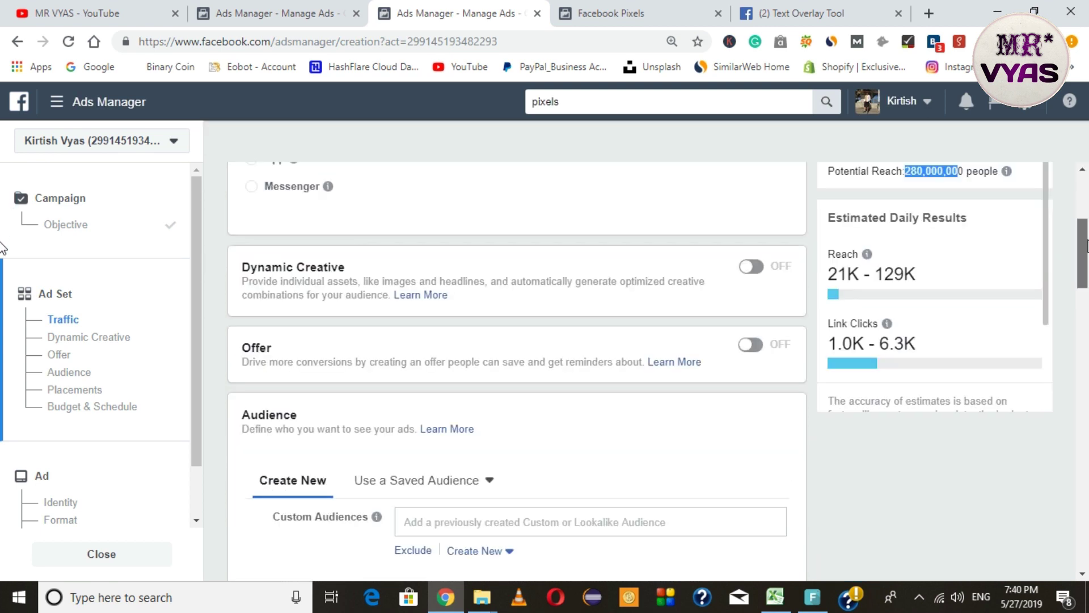
scroll(3, 248, "up", 5)
scroll(3, 210, "down", 2)
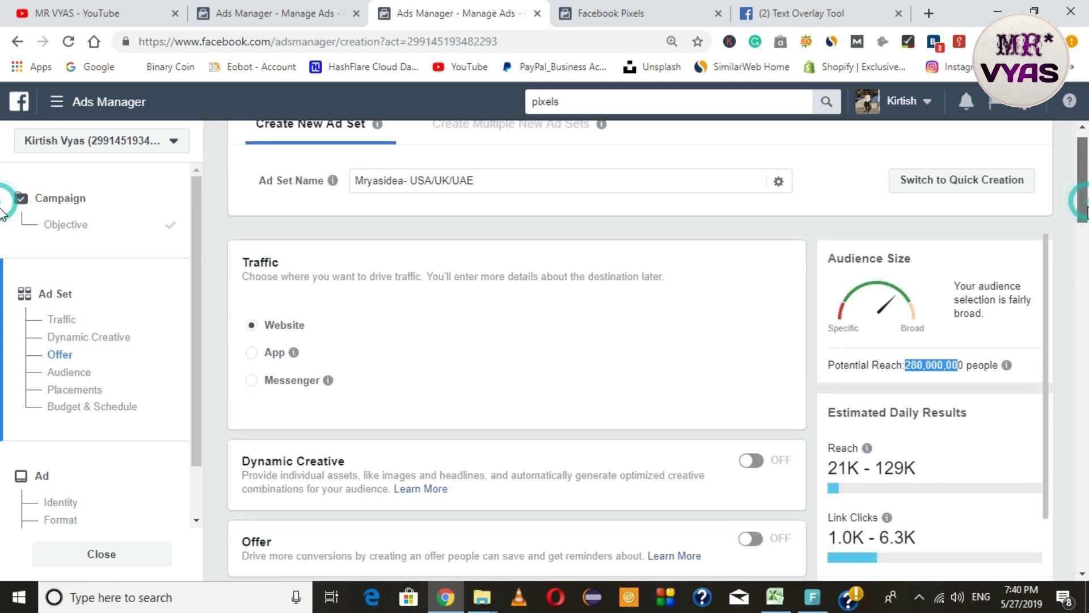
scroll(3, 233, "up", 2)
scroll(3, 261, "down", 4)
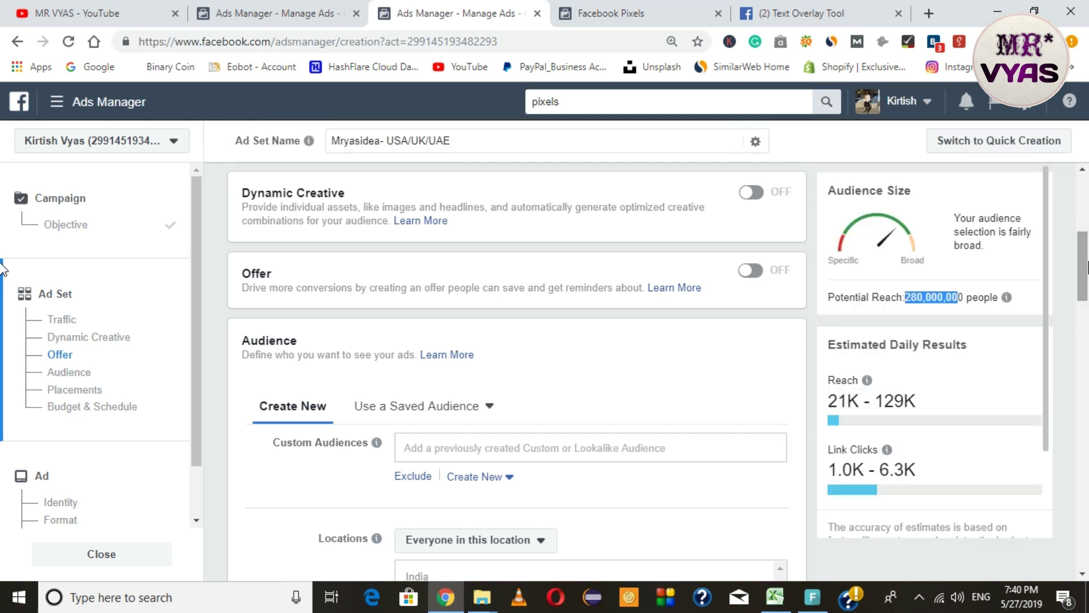
scroll(3, 284, "down", 4)
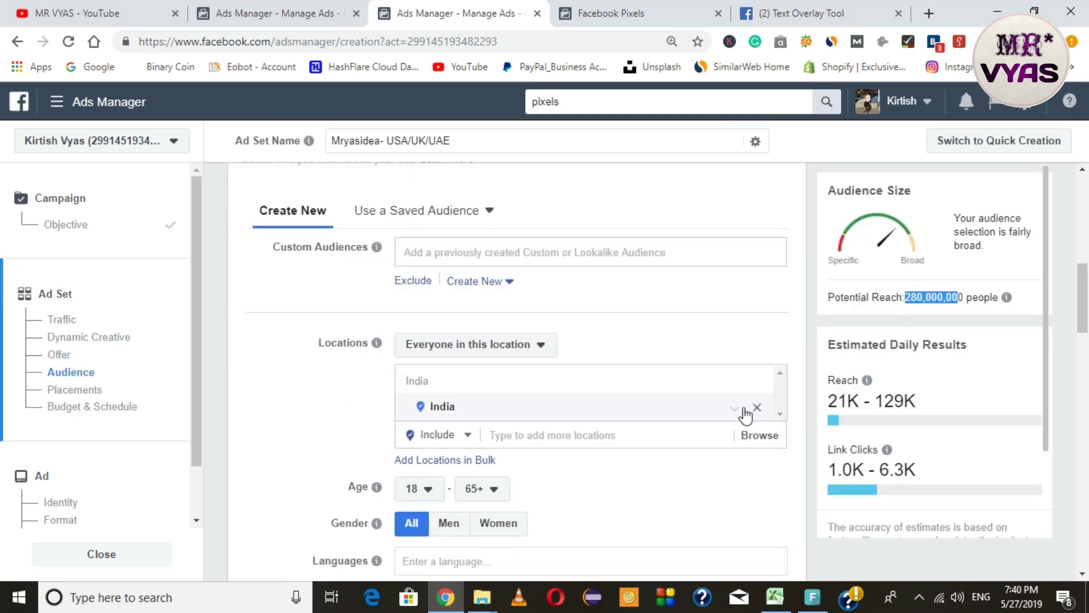
left_click(757, 409)
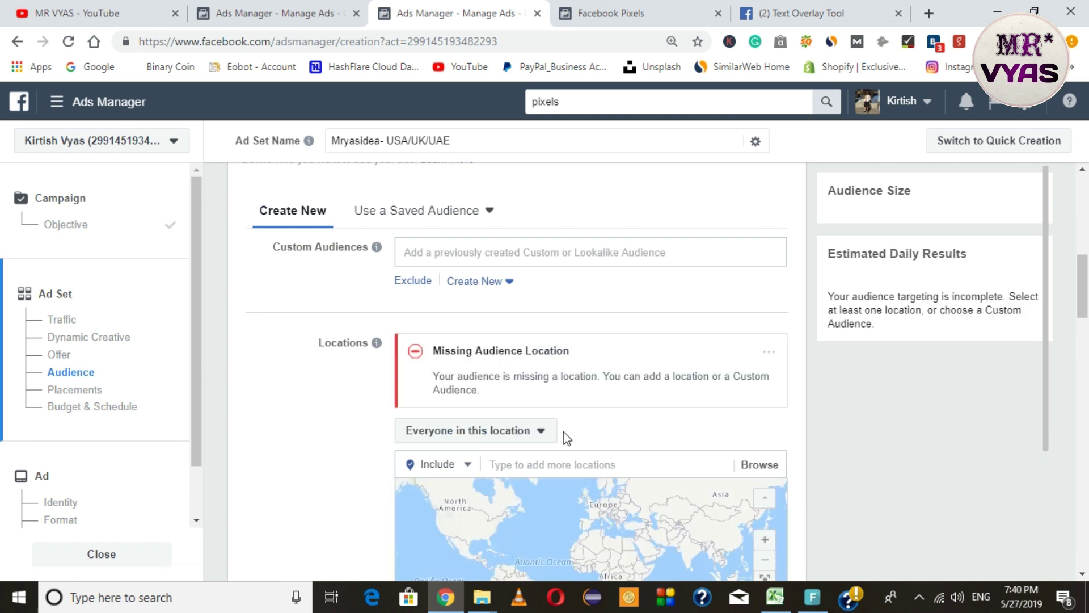
left_click(546, 462)
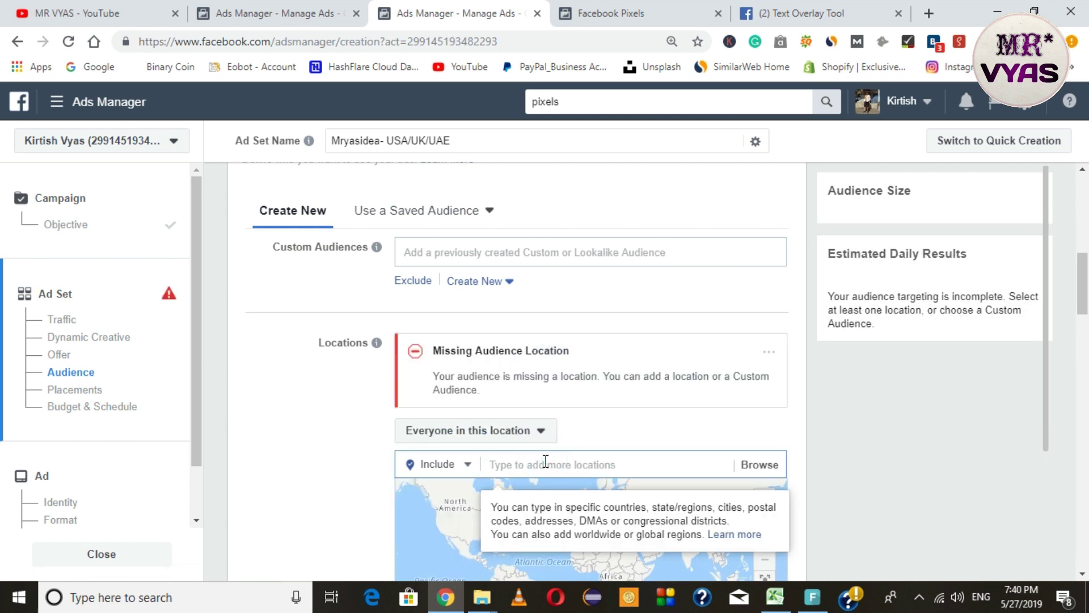
type("UNITED STATES")
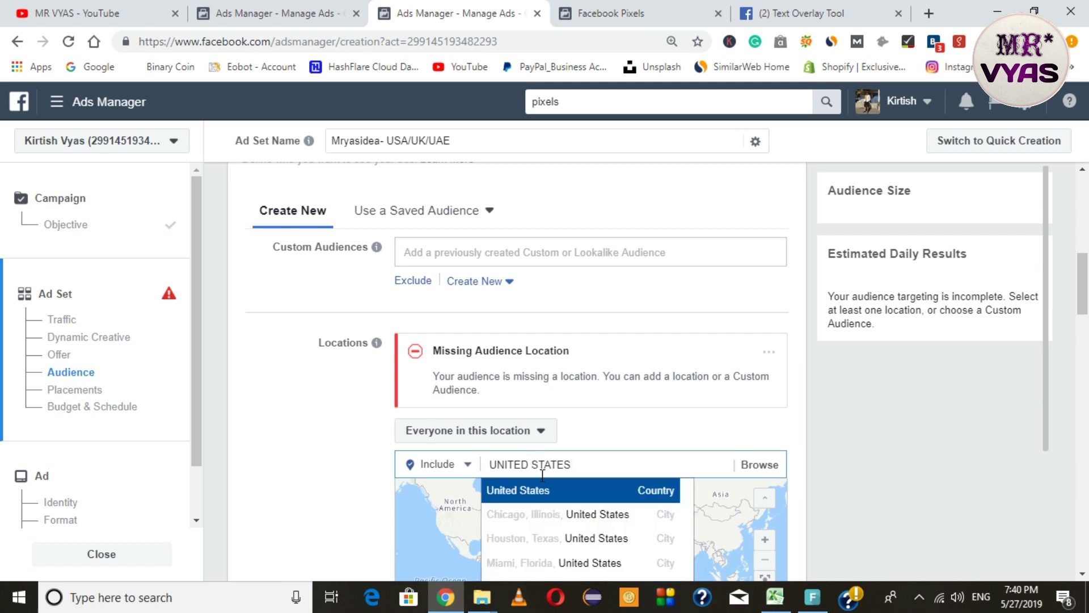
left_click(530, 488)
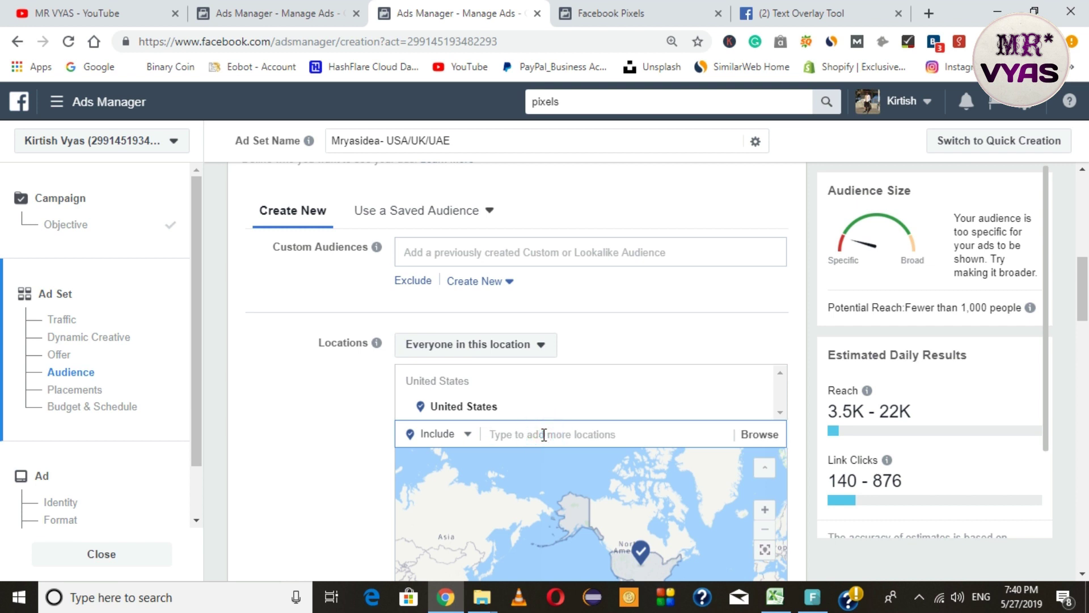
Step: Add the country United Kingdom to the audience locations
type("UNITED")
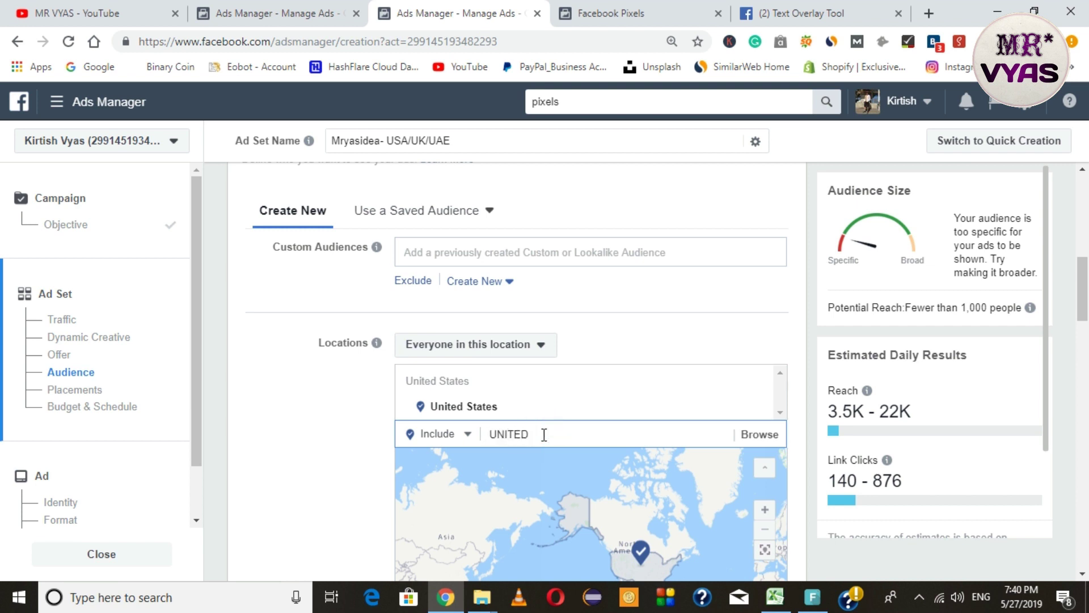
type(" KING")
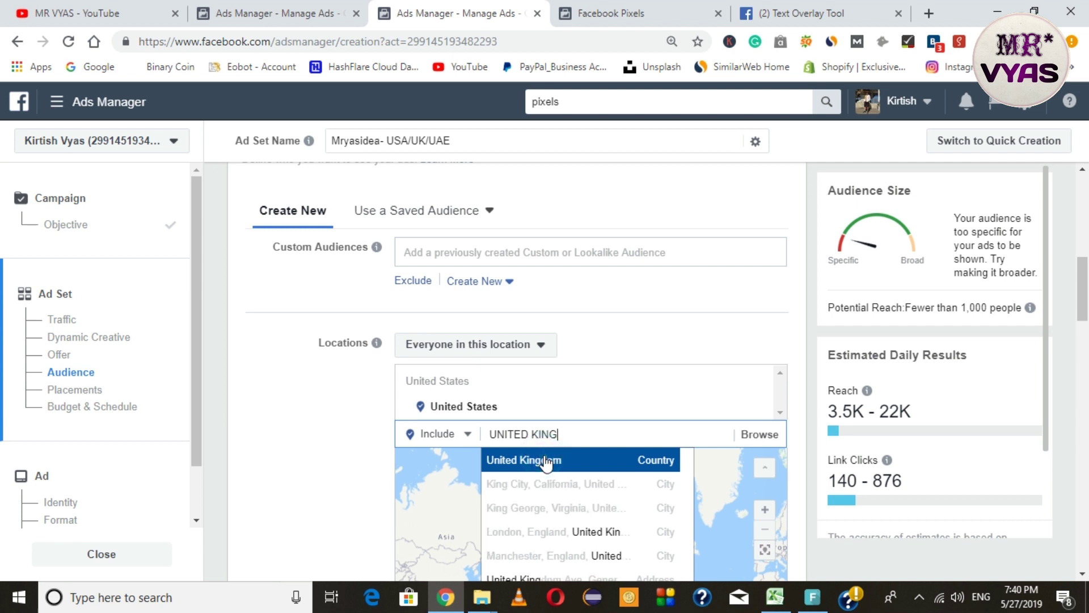
left_click(546, 461)
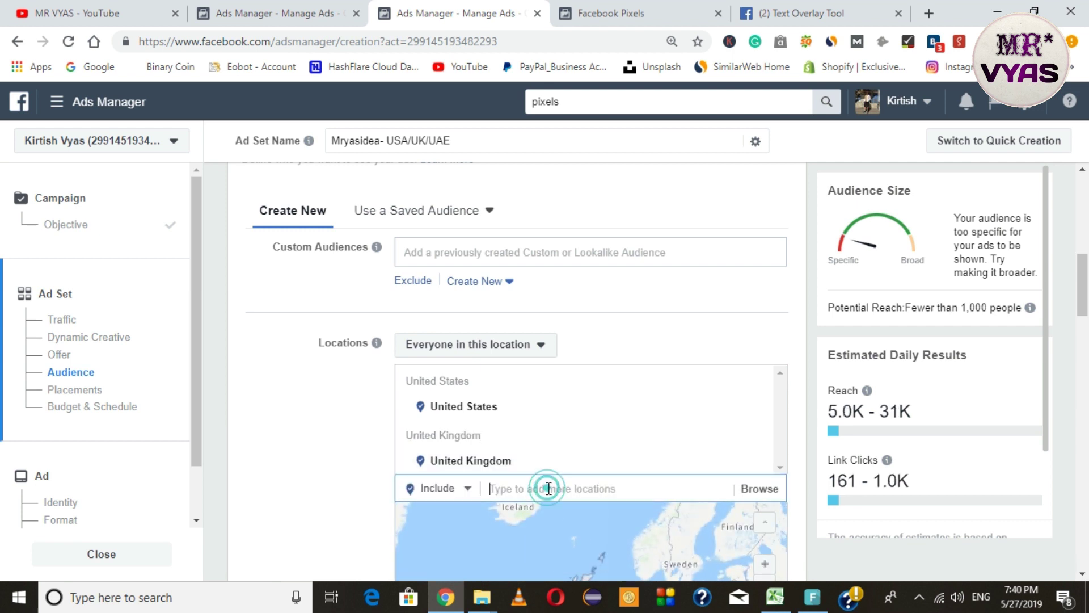
Step: Try to add the United Arab Emirates to the audience locations by its full name
type("UNITED ")
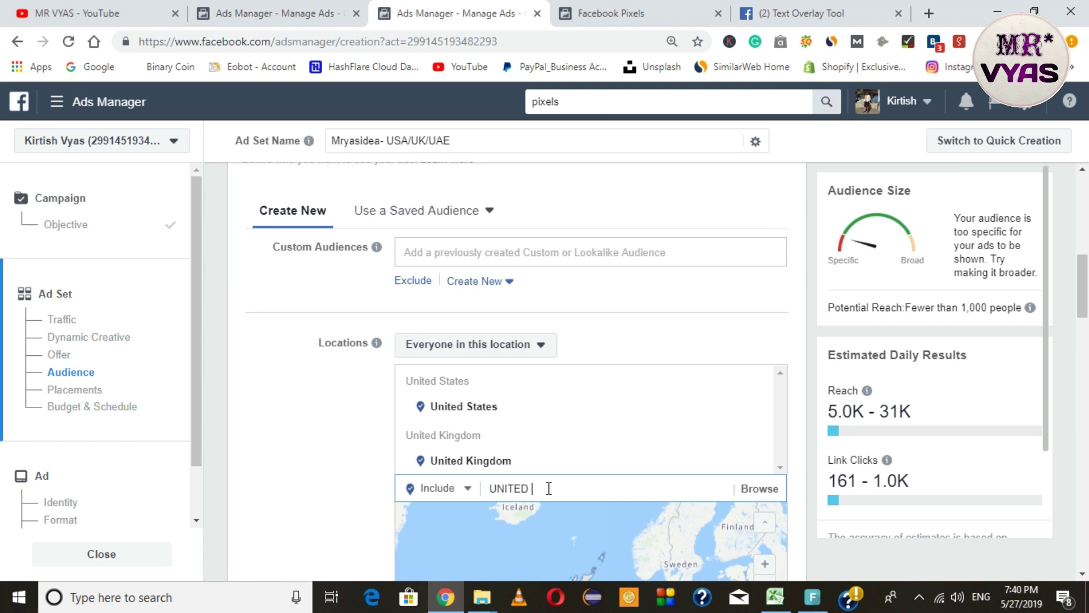
type("ARAB EMORATES")
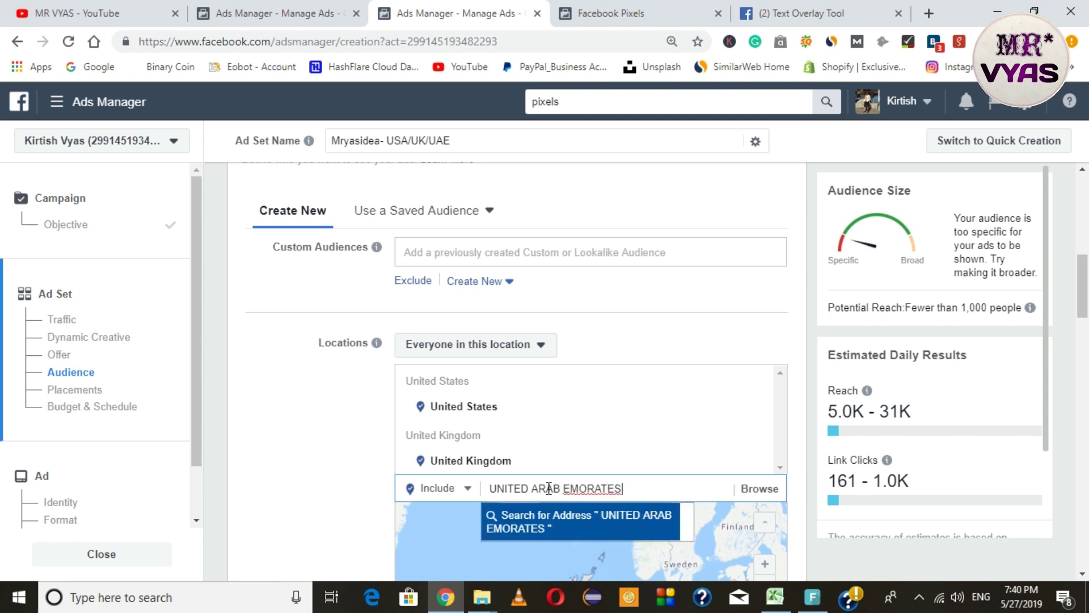
key("BackSpace")
key("BackSpace")
key("BackSpace")
key("BackSpace")
key("BackSpace")
key("BackSpace")
key("Return")
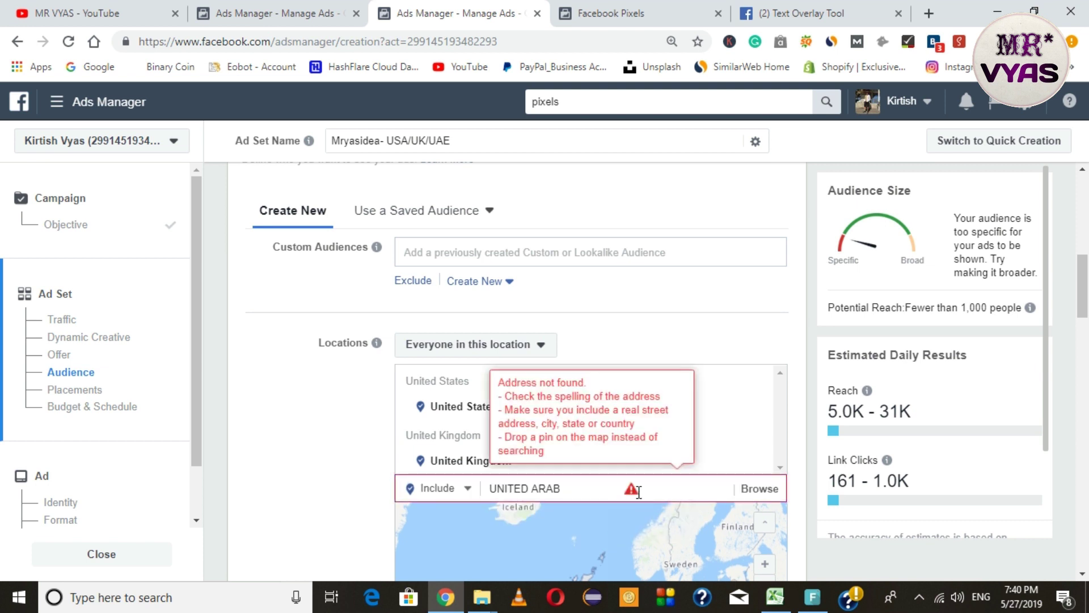
Step: Look up "UAE" as an additional audience location instead and clear the location entry
key("BackSpace")
key("BackSpace")
key("BackSpace")
key("BackSpace")
key("BackSpace")
key("BackSpace")
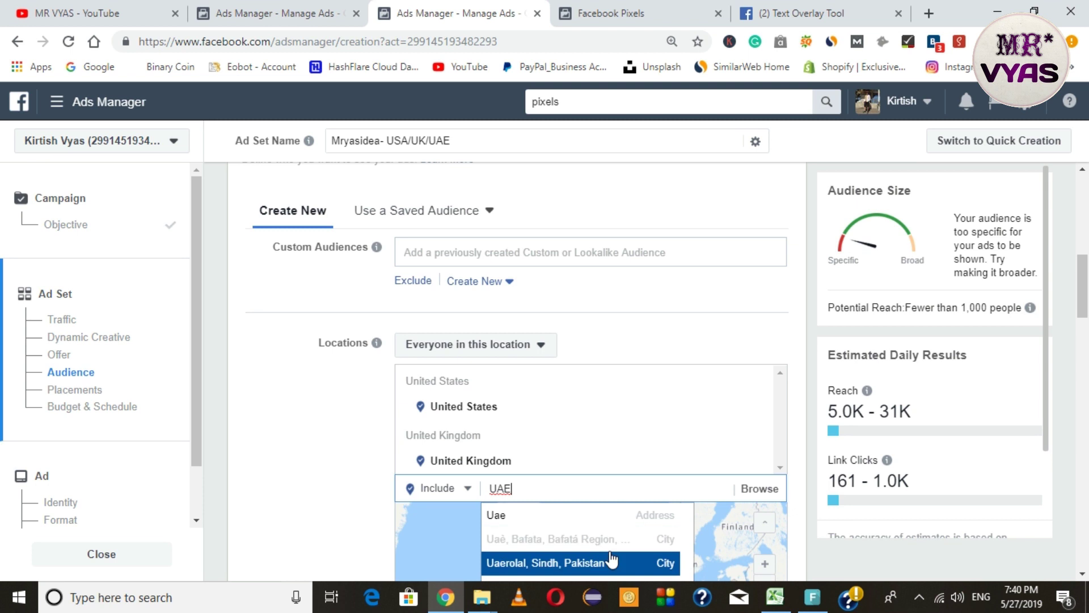
scroll(3, 330, "down", 2)
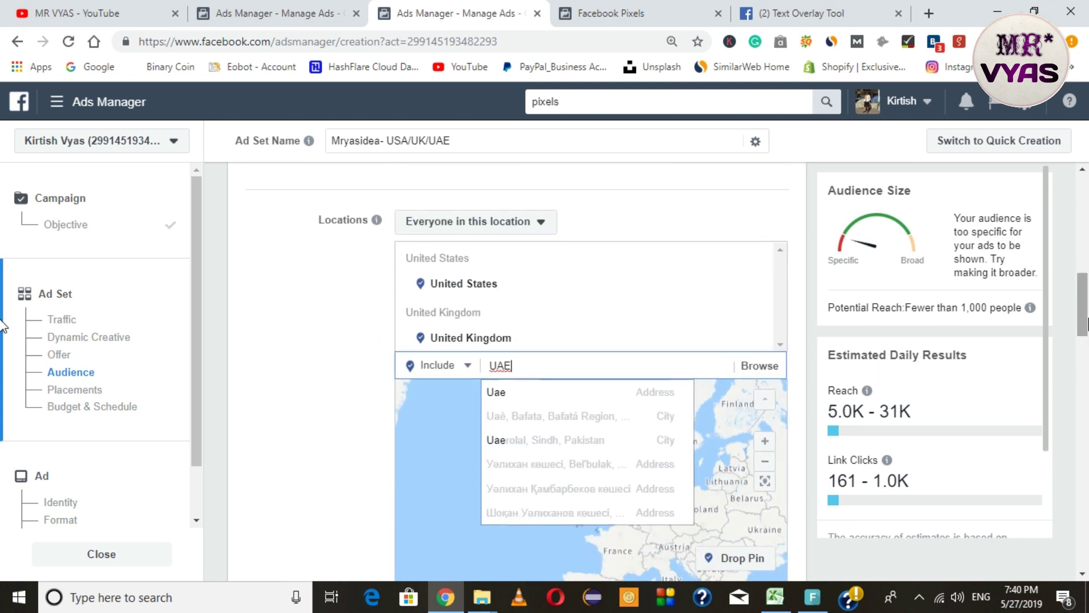
double_click(546, 364)
key("BackSpace")
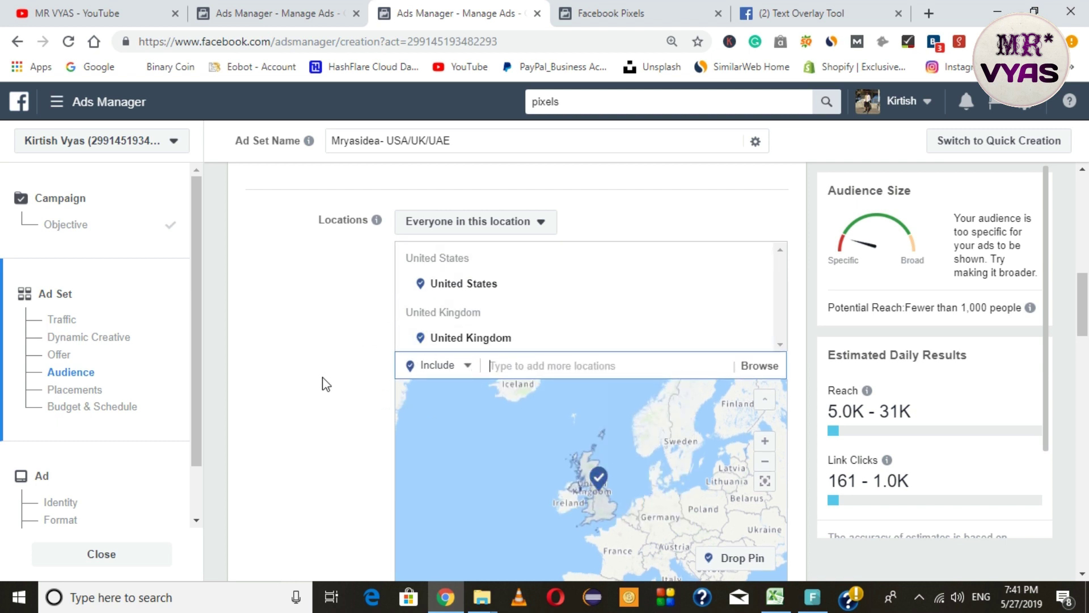
Step: Set the audience age range from 21 to 45
scroll(327, 384, "down", 4)
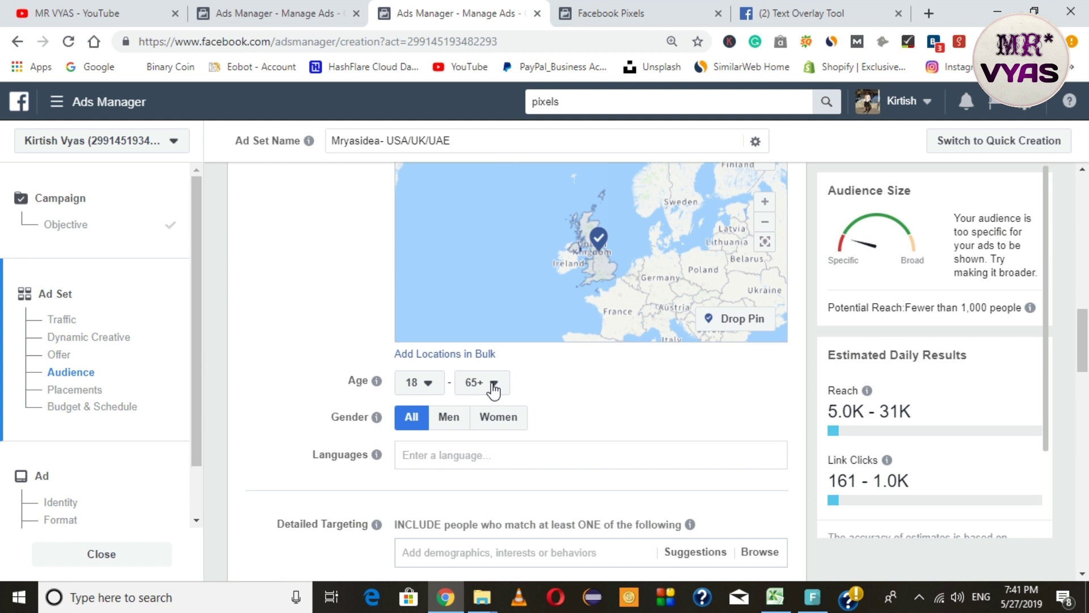
left_click(434, 387)
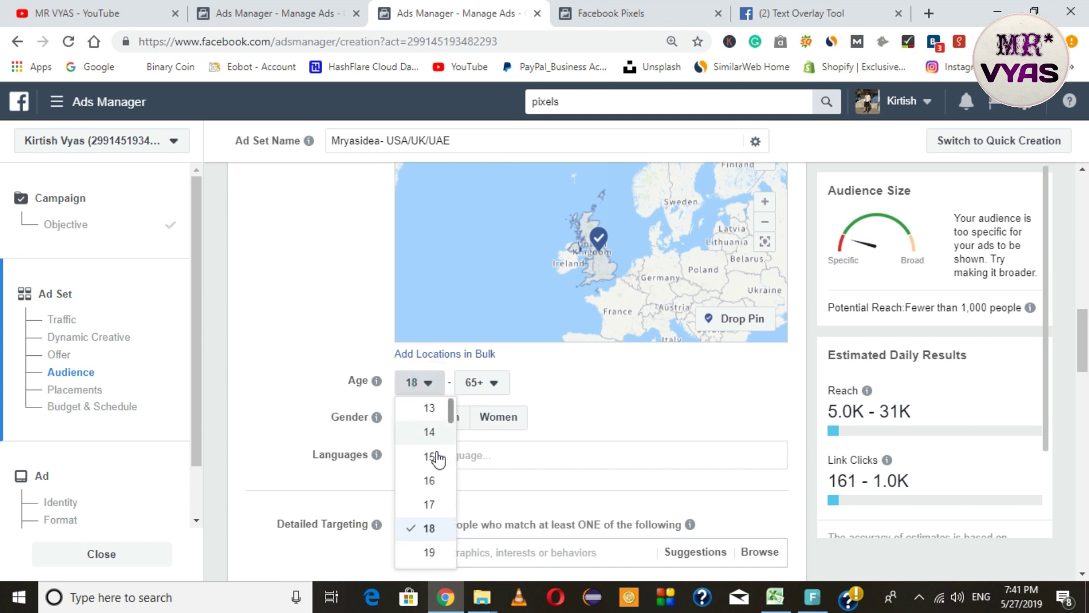
scroll(452, 436, "down", 2)
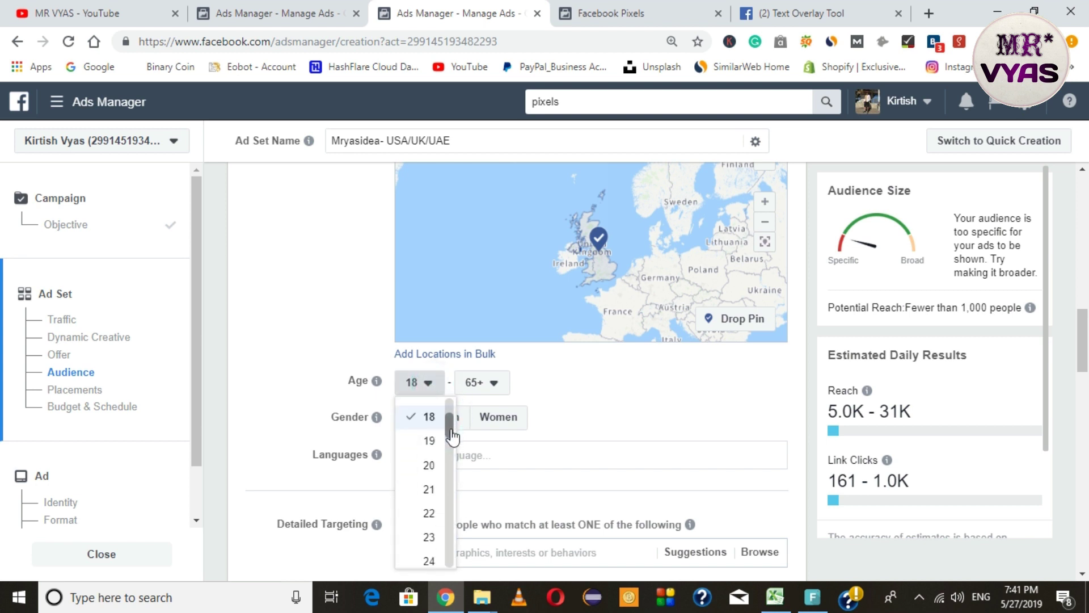
left_click(421, 493)
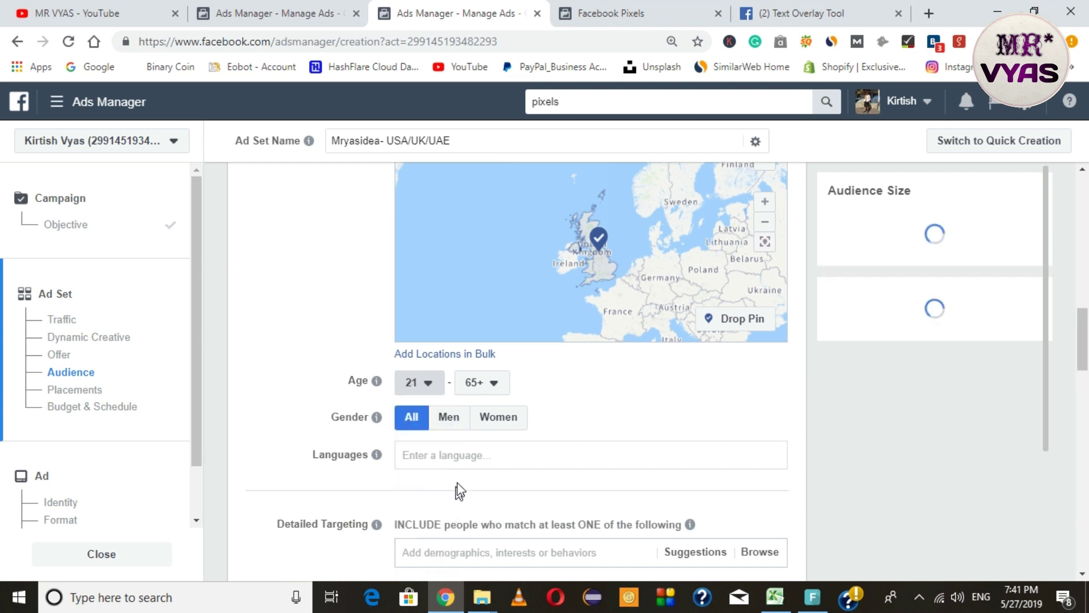
left_click(482, 390)
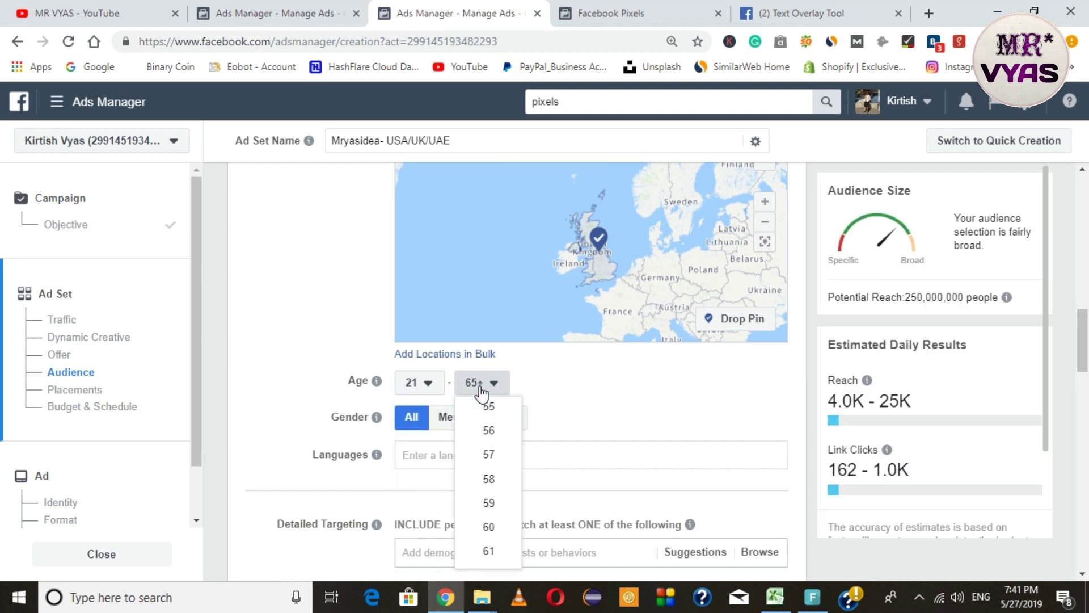
left_click_drag(520, 550, 516, 511)
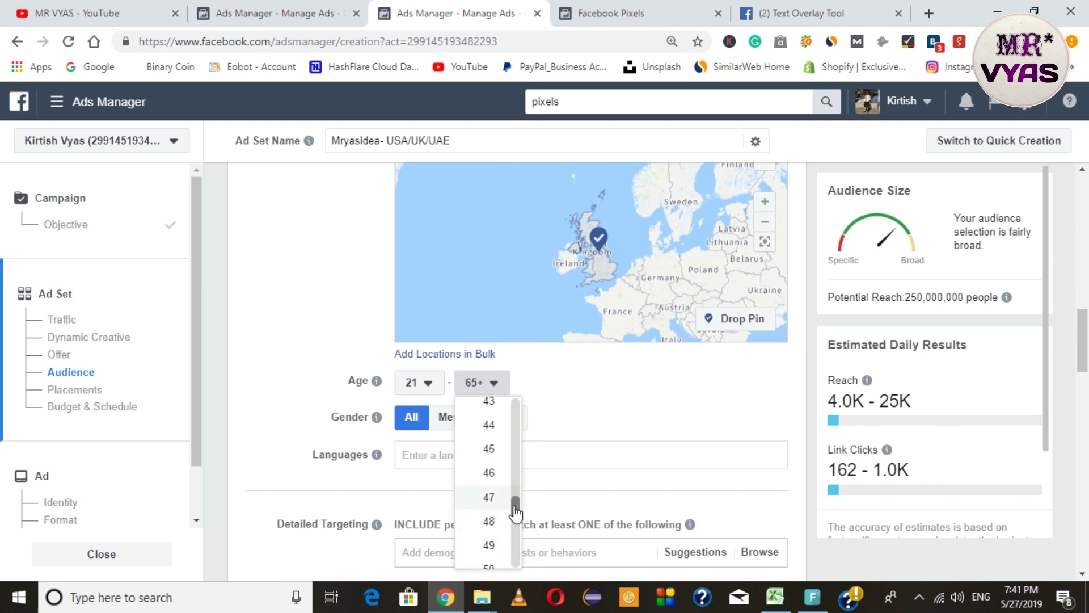
left_click(507, 449)
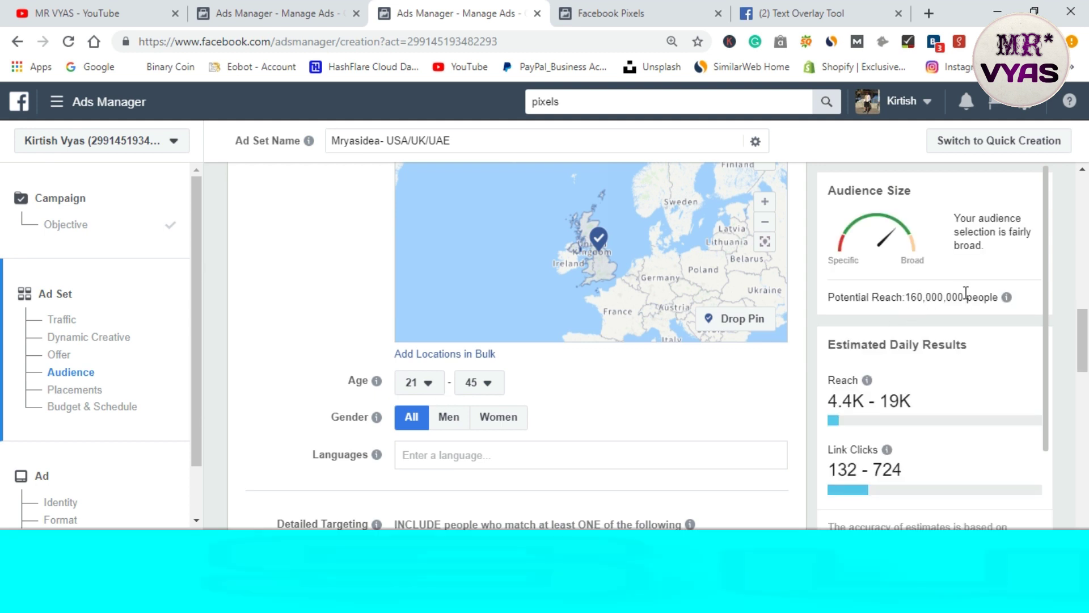
Step: Set the audience language to English (All)
left_click_drag(964, 297, 908, 298)
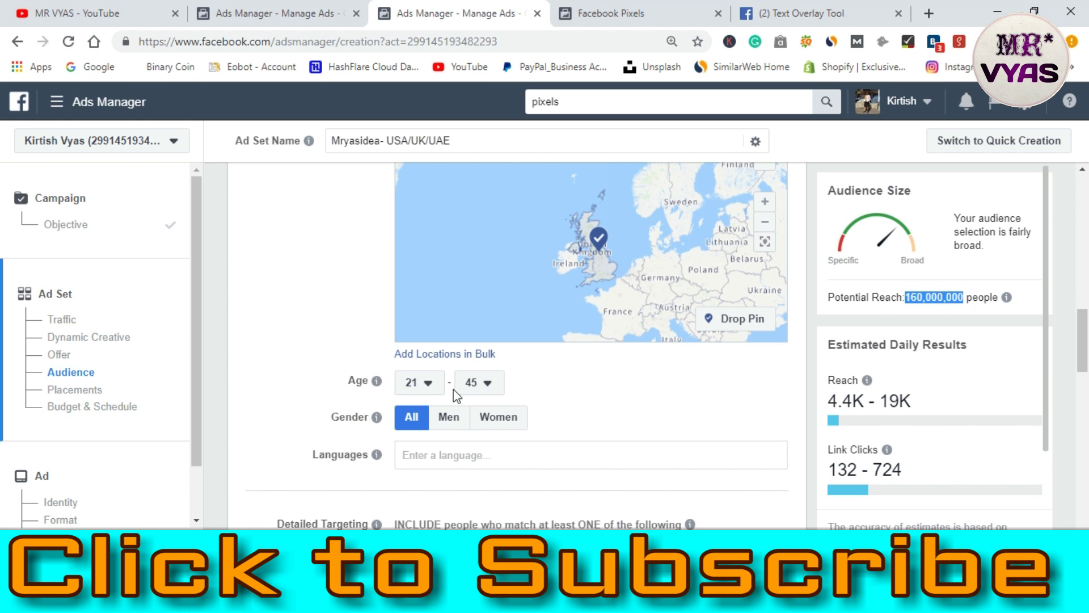
left_click(937, 305)
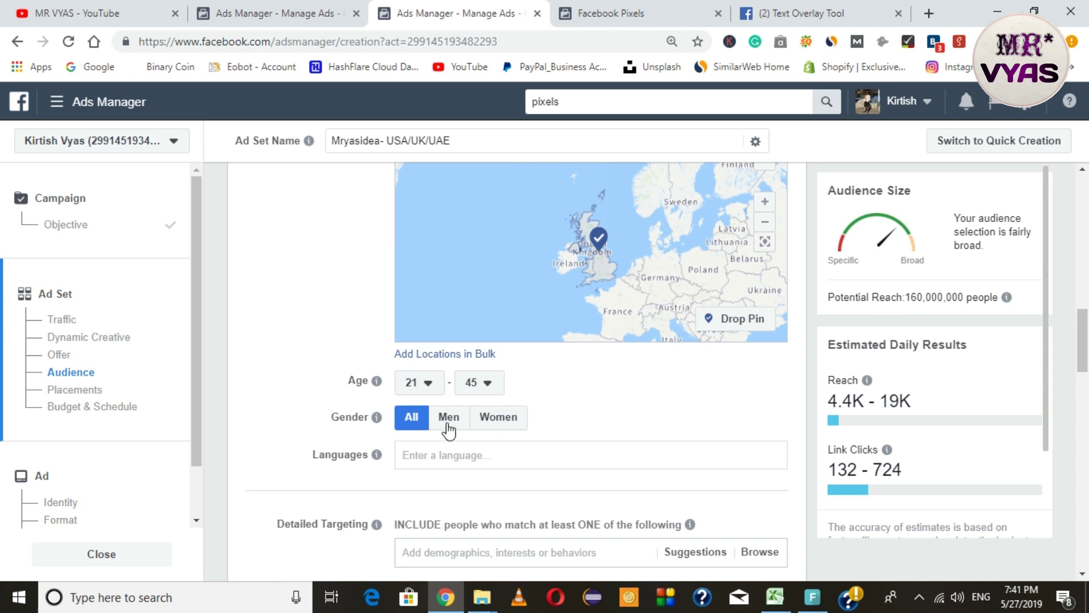
left_click(430, 457)
type("ENGLISH")
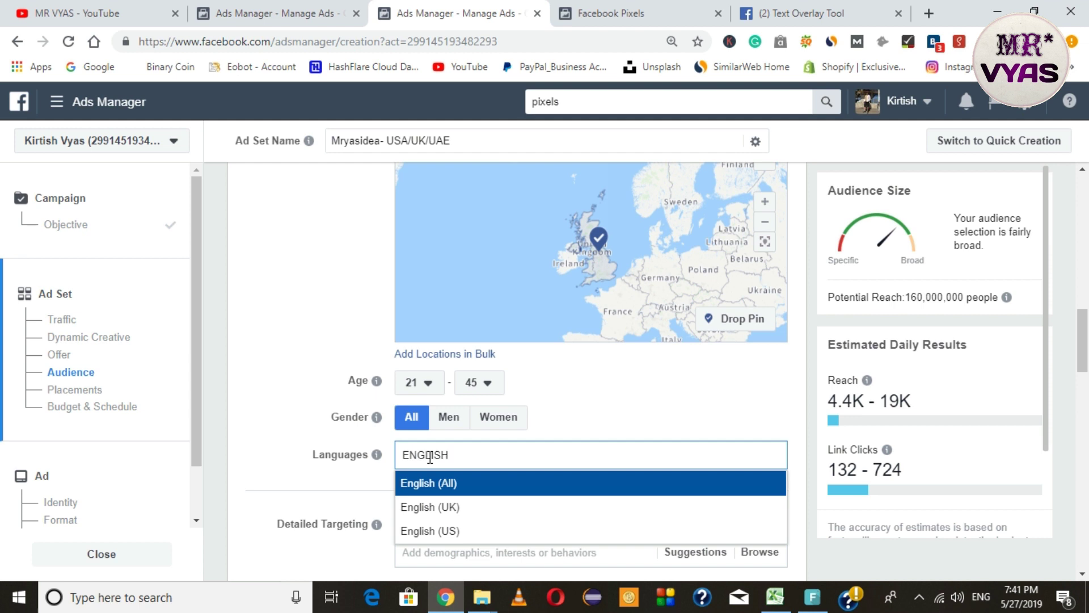
left_click(439, 483)
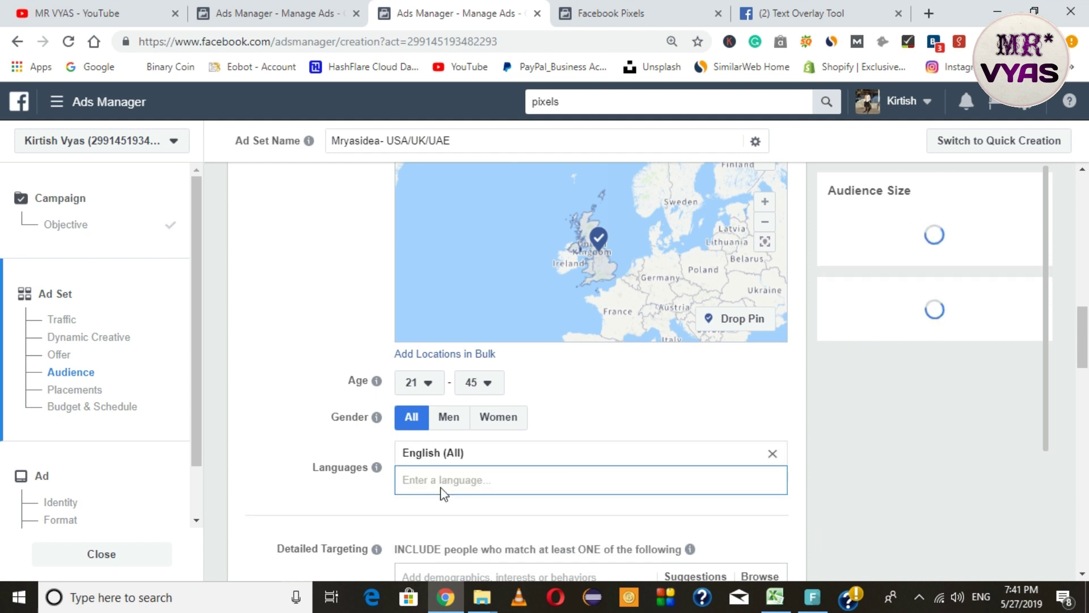
Step: Add the interest Web hosting to the detailed targeting of the audience
left_click_drag(1088, 346, 1088, 341)
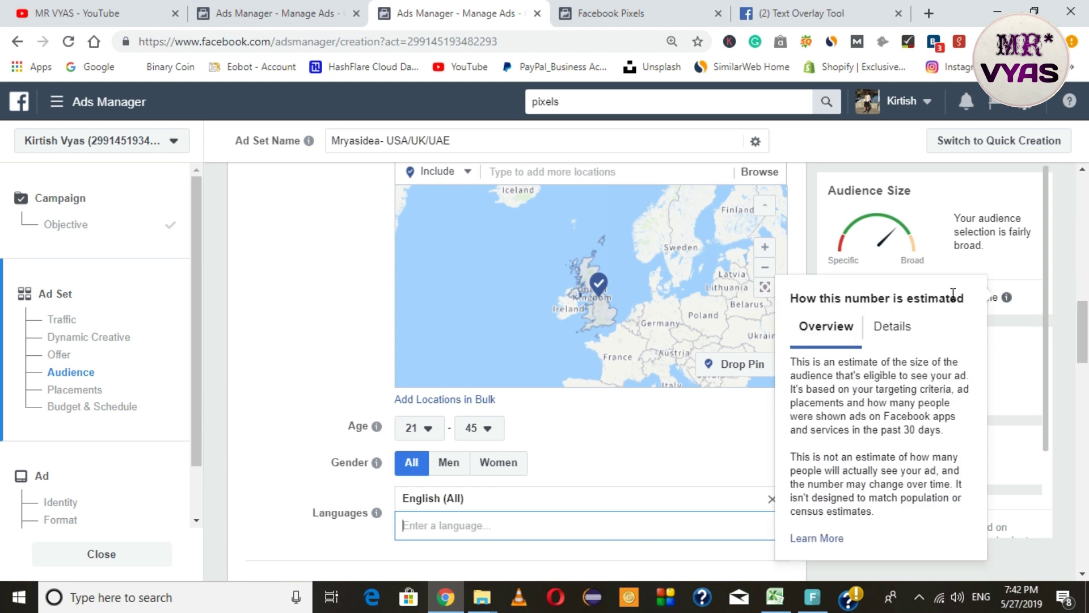
scroll(528, 391, "down", 3)
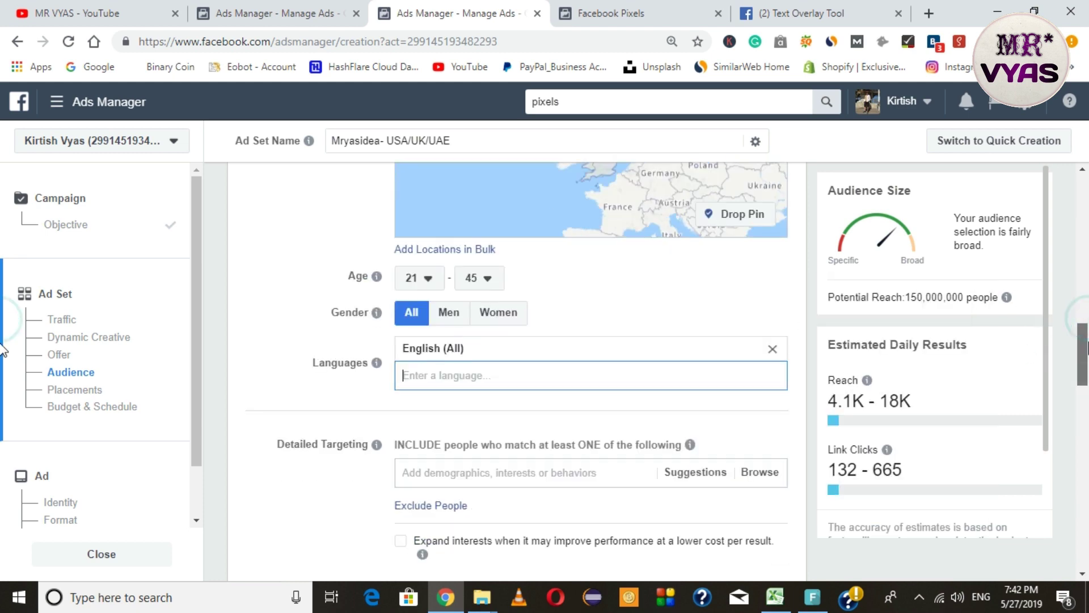
left_click_drag(1082, 354, 1086, 365)
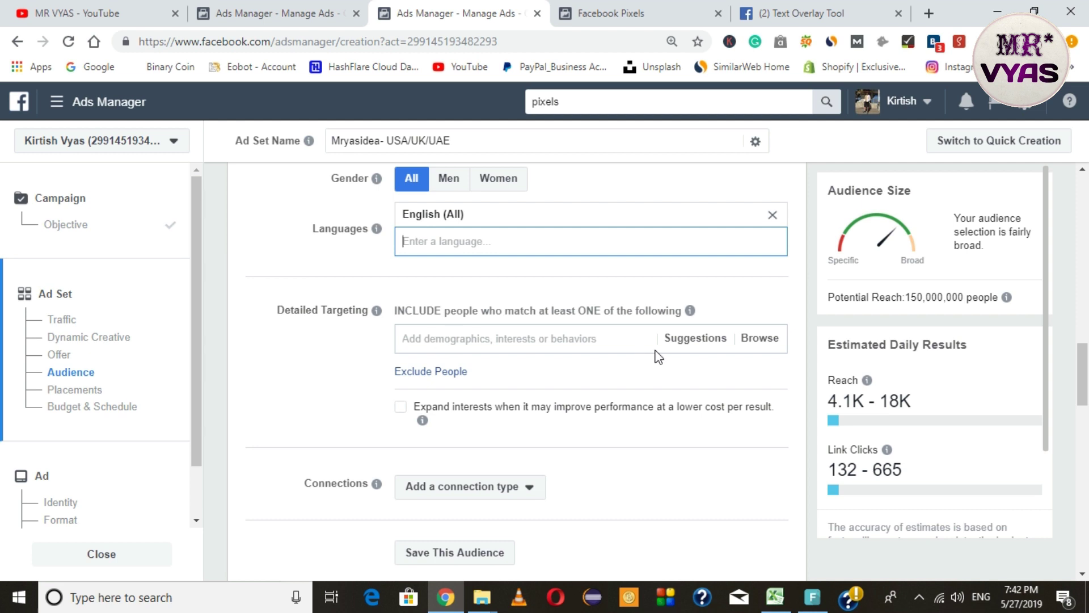
left_click(552, 343)
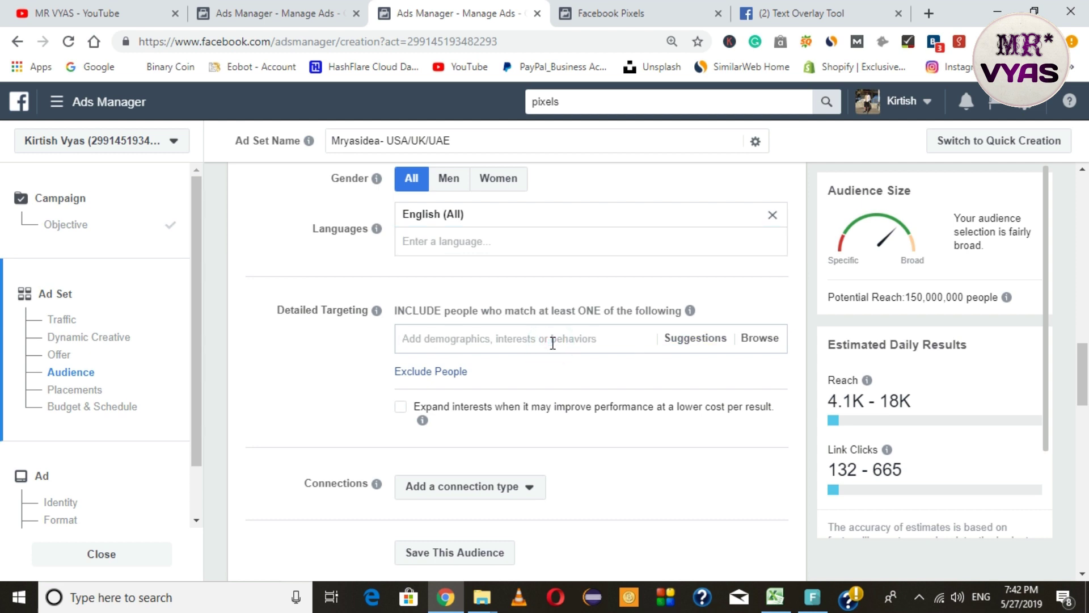
type("HOSTING")
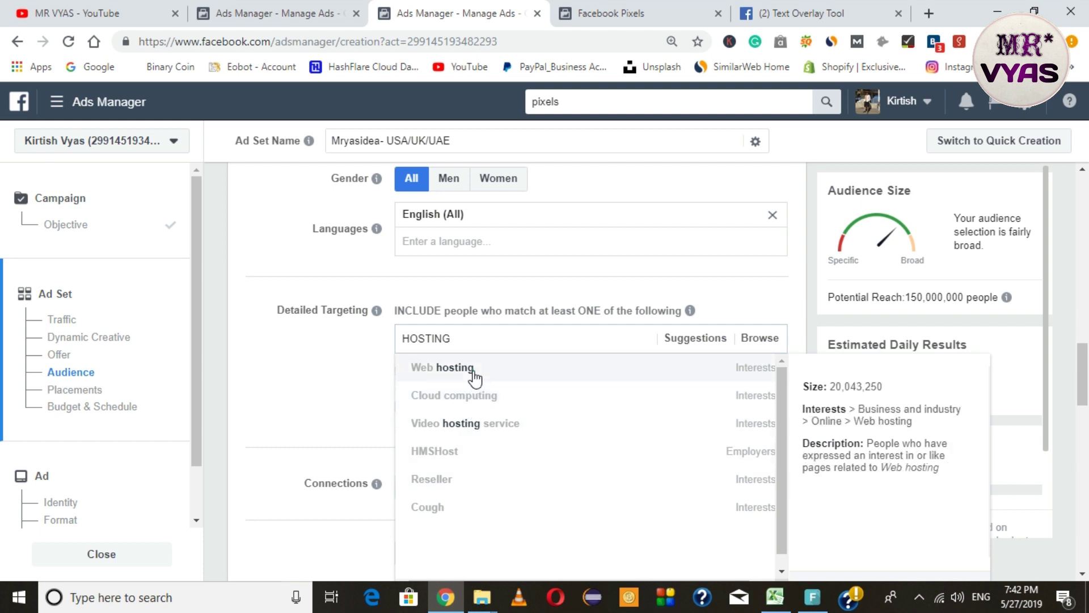
key("Return")
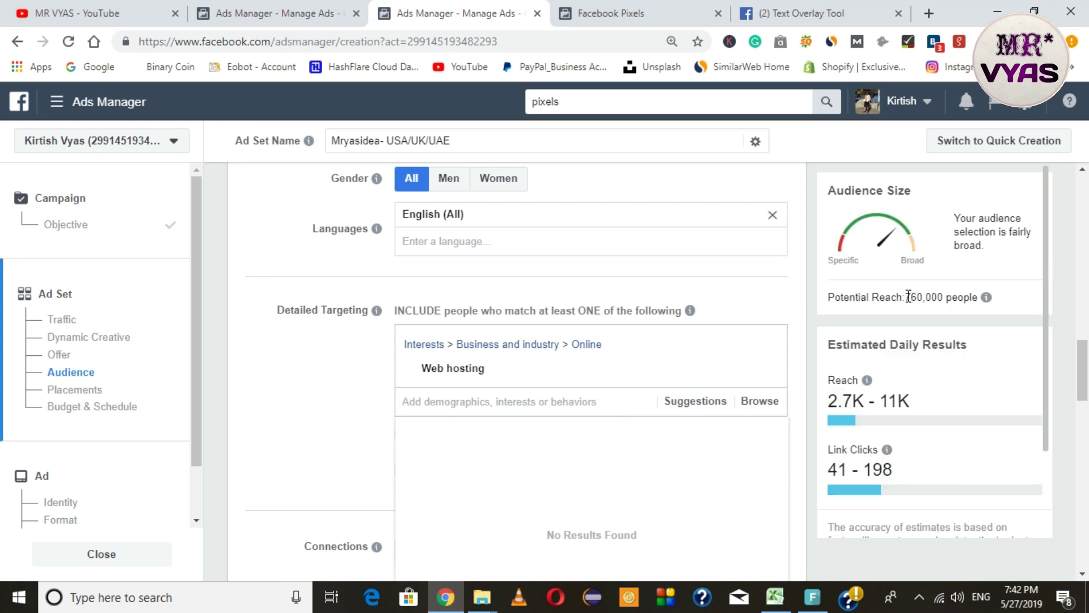
Step: Add Bluehost as another interest in the detailed targeting
left_click_drag(908, 296, 943, 299)
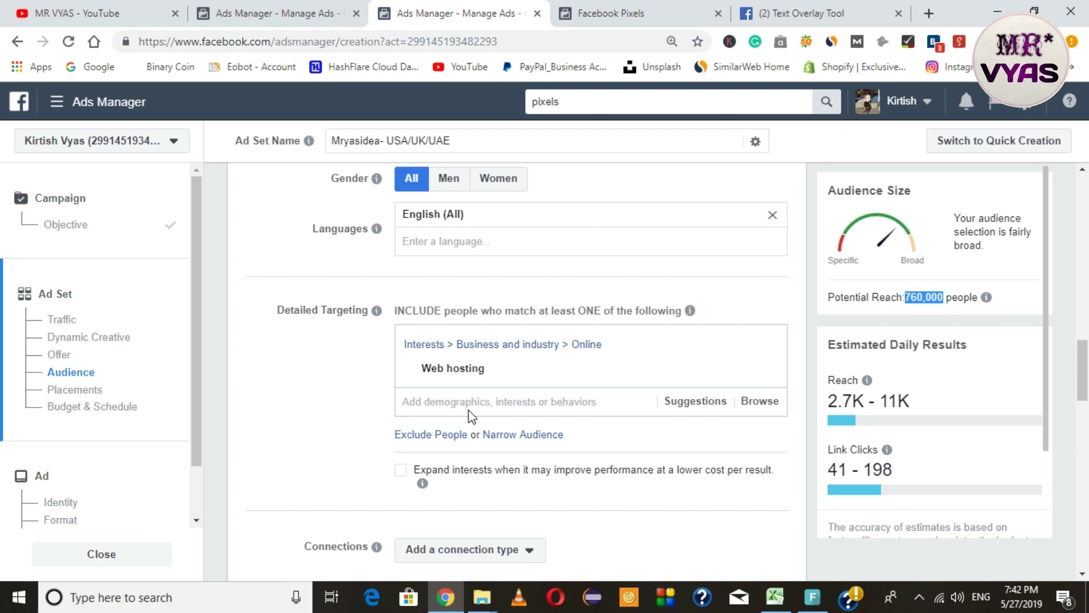
left_click(485, 397)
type("B")
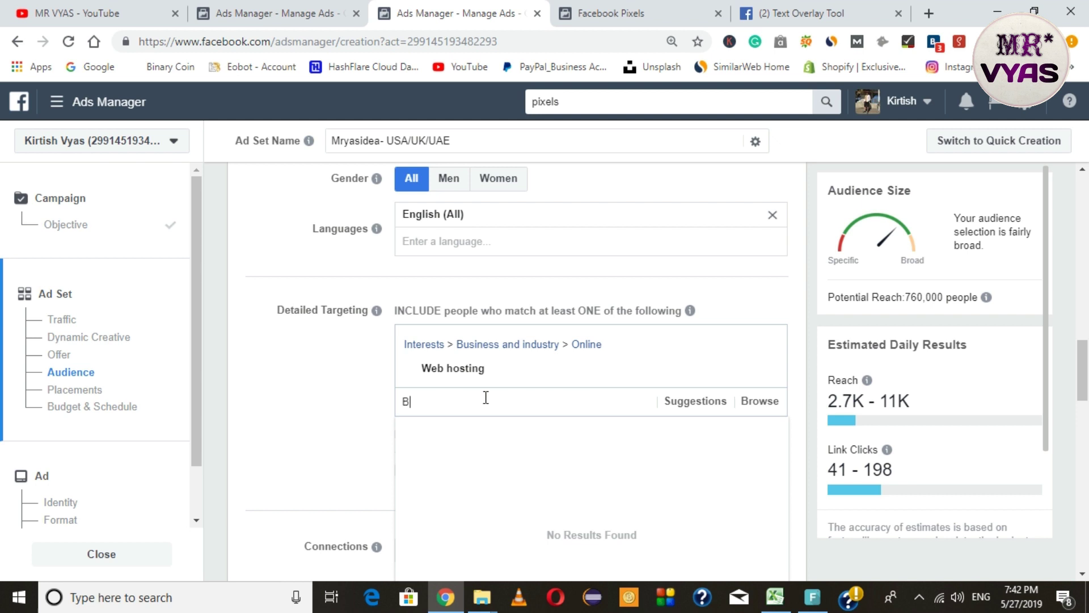
type("LUEHOST")
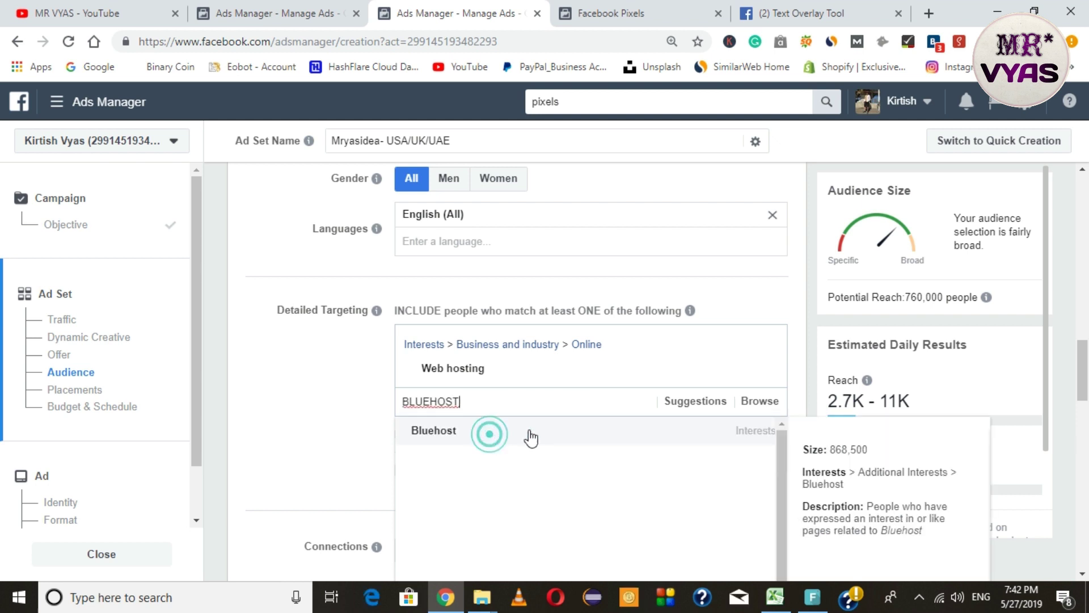
key("Return")
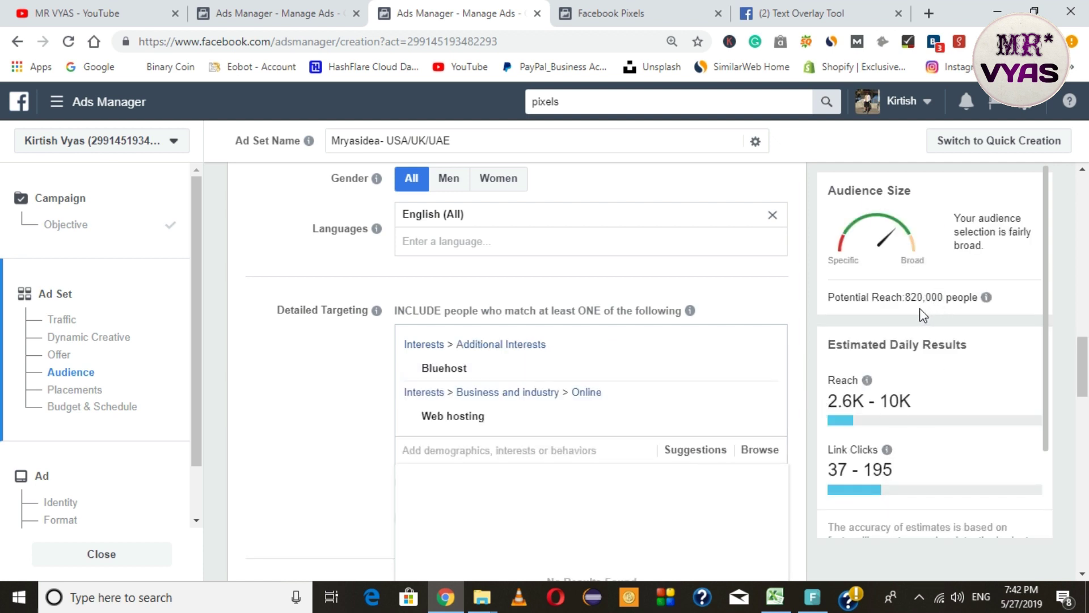
Step: Include people interested in HostGator in the detailed targeting
mouse_move(443, 377)
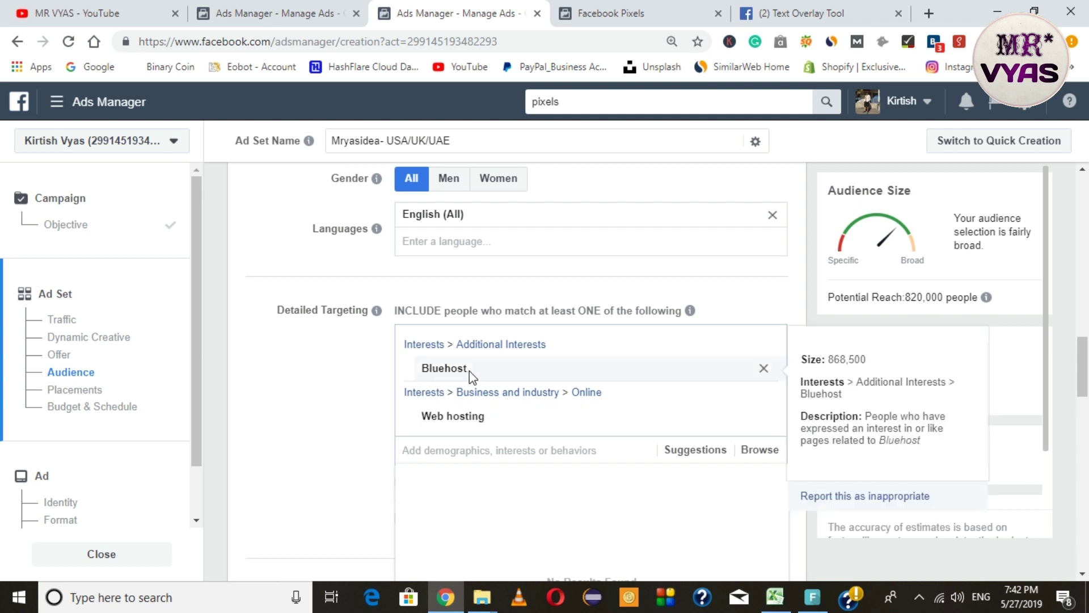
left_click(510, 445)
type("HOSTGATO")
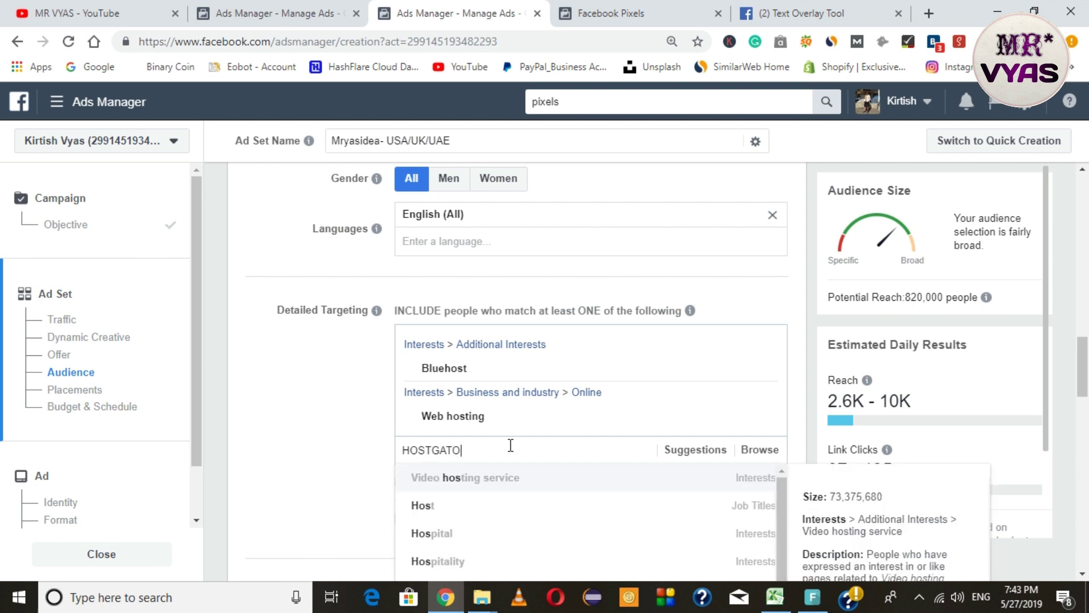
left_click(494, 477)
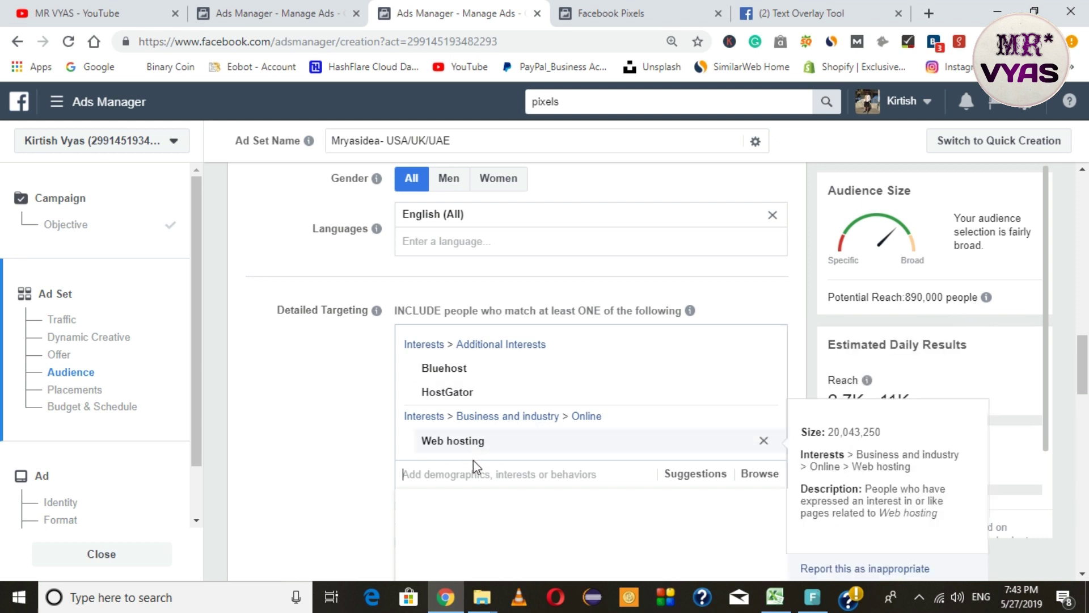
Step: Look up "CLOUD HOSTING" in the detailed targeting and add the Cloud computing interest
left_click(451, 474)
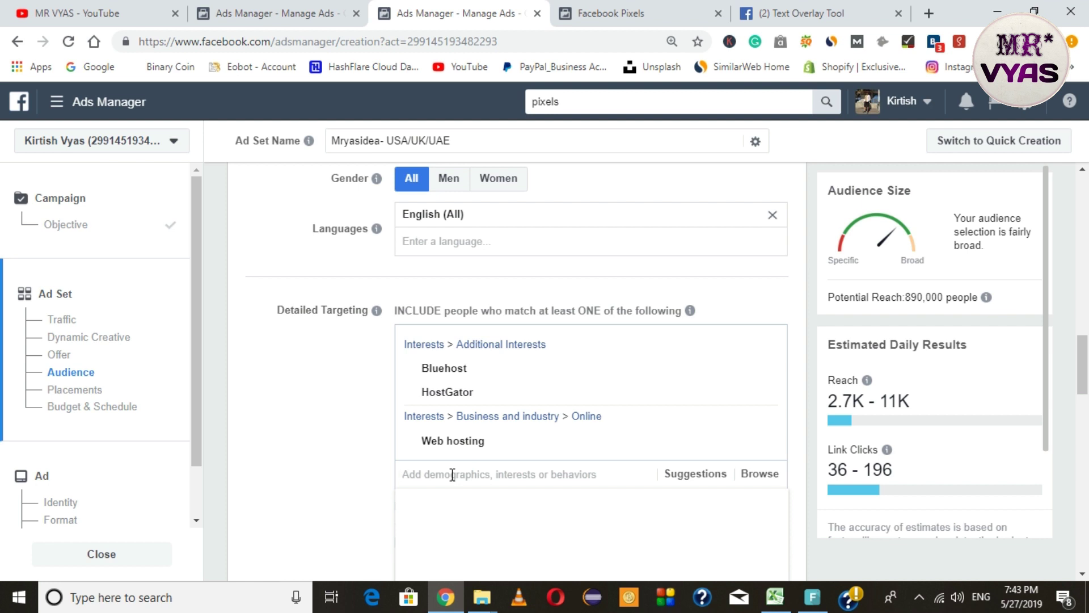
type("CLOUD HOSTING")
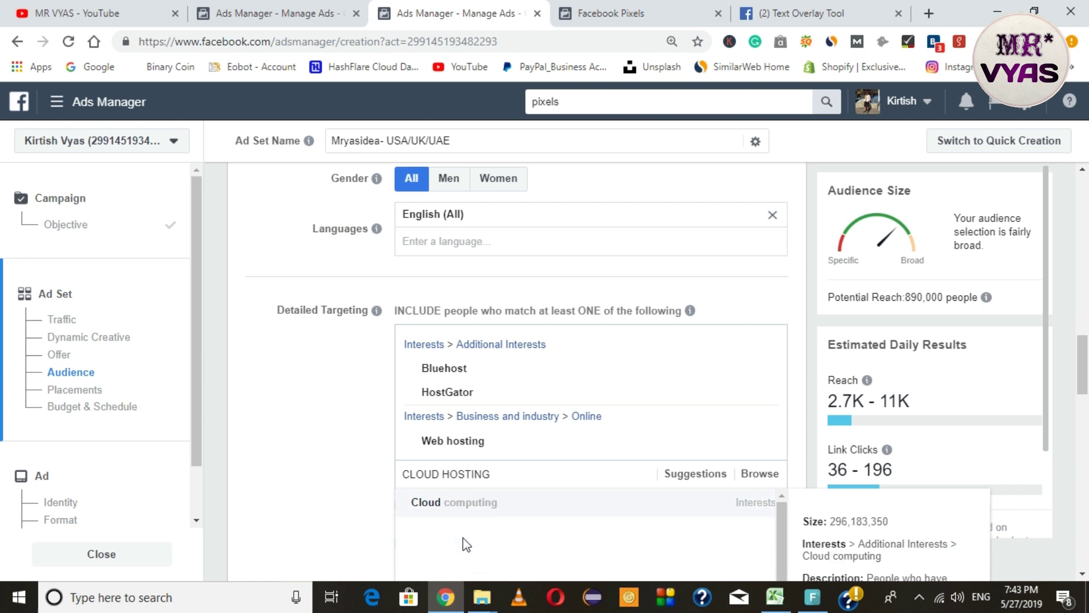
key("Return")
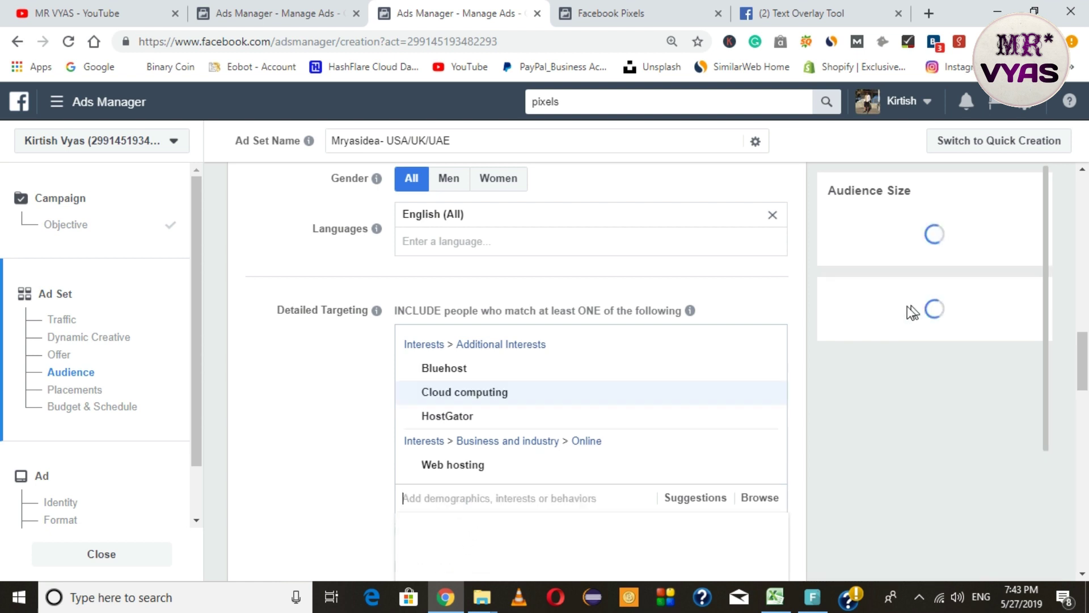
mouse_move(510, 397)
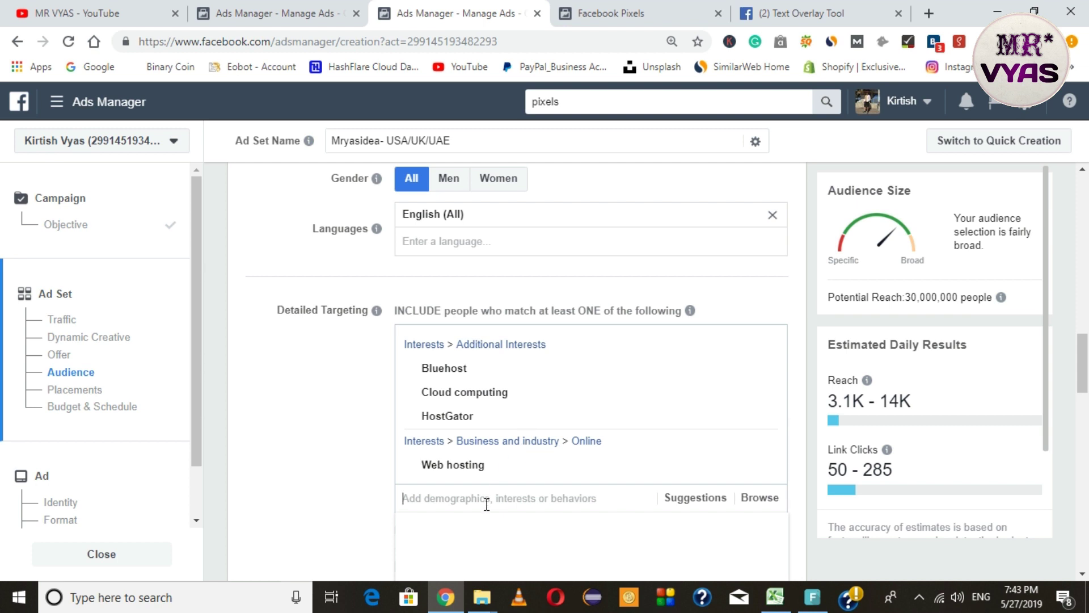
Step: Try narrowing the audience to people who must also match the employer Blogging
left_click_drag(1082, 369, 1083, 388)
scroll(412, 322, "down", 5)
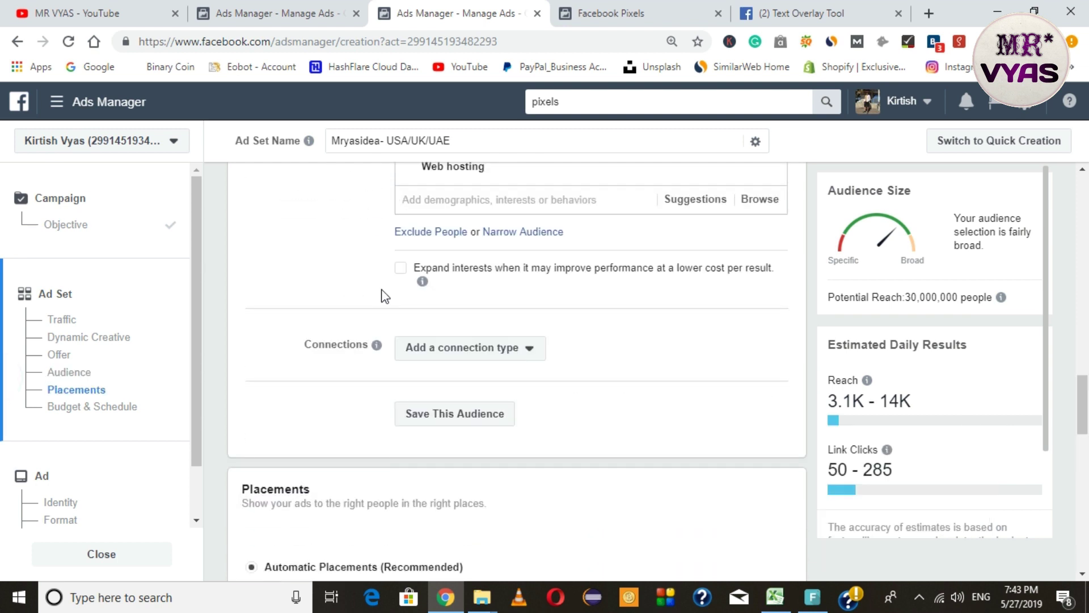
scroll(382, 295, "up", 3)
mouse_move(486, 330)
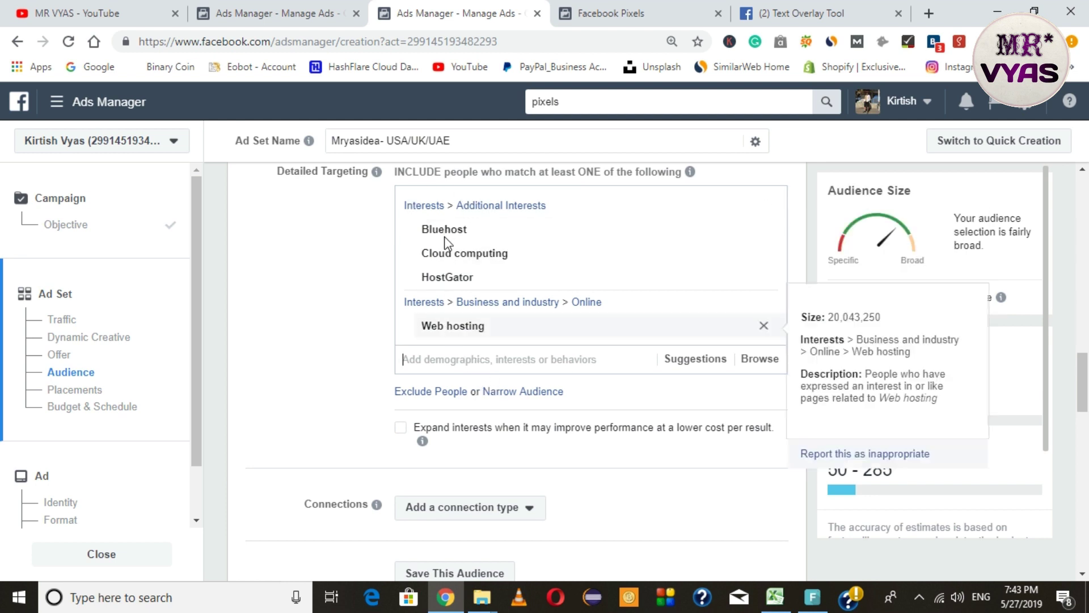
left_click(513, 392)
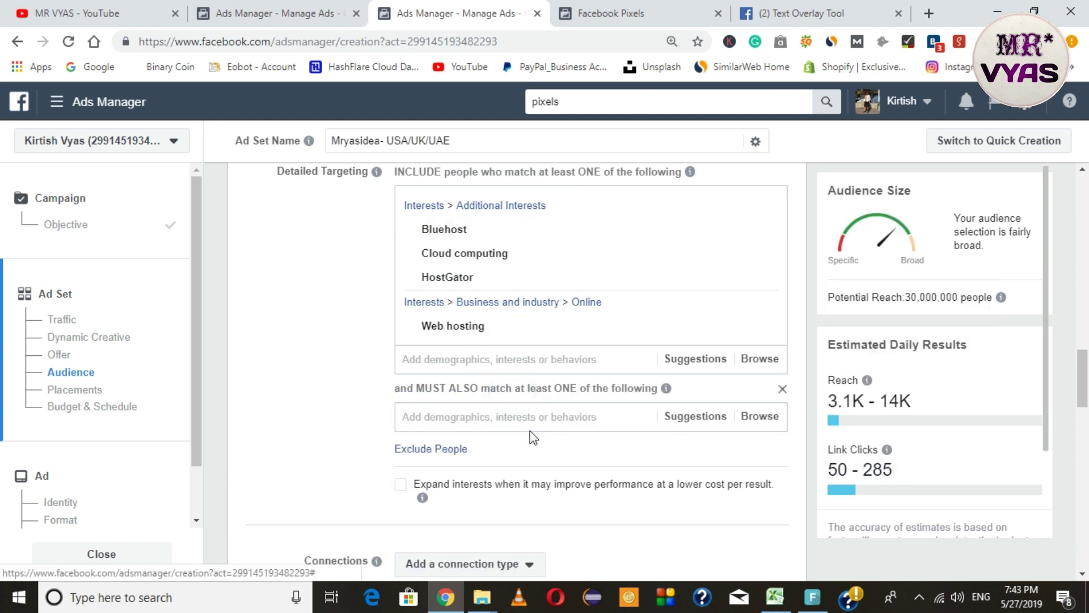
left_click(540, 418)
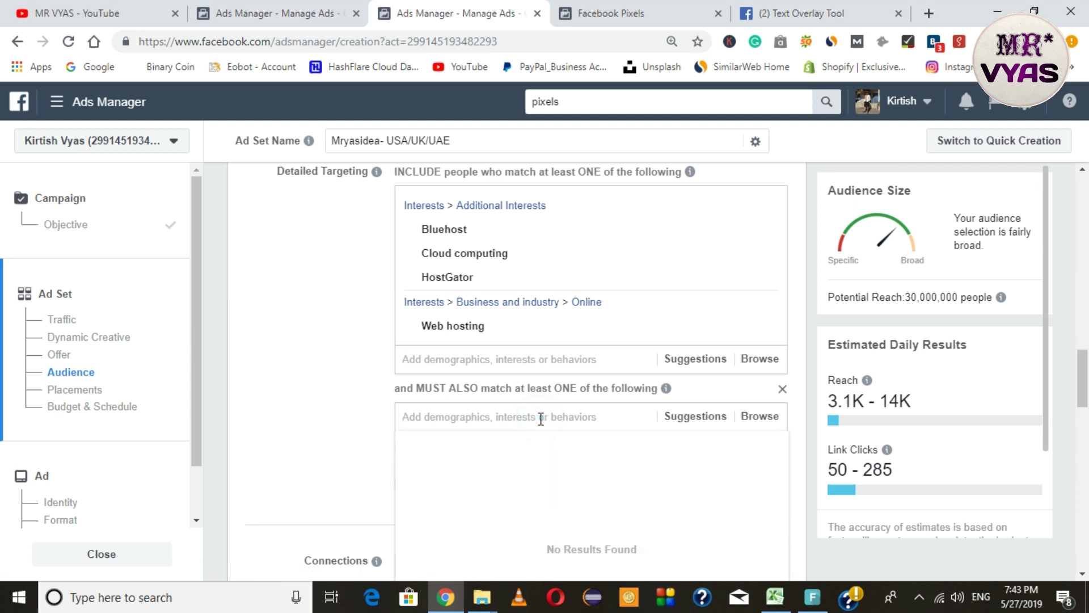
type("BLOGG")
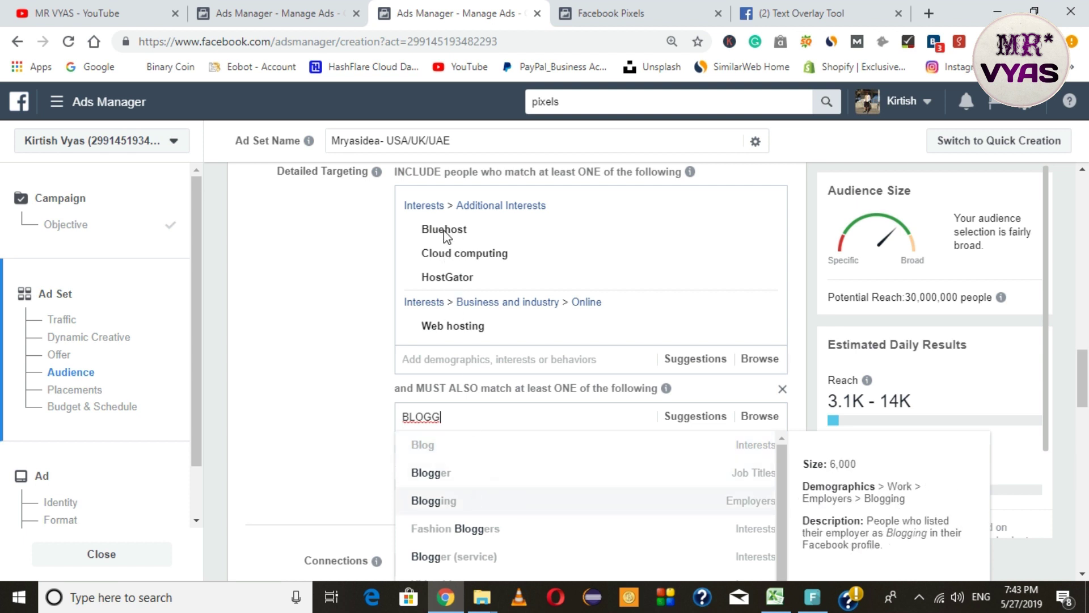
key("Return")
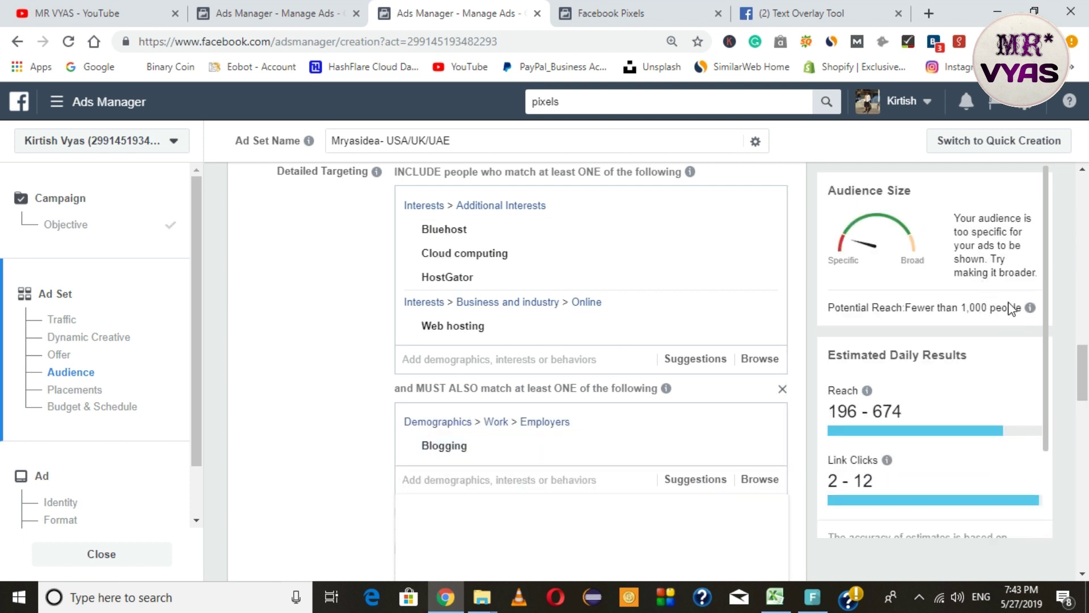
mouse_move(1030, 307)
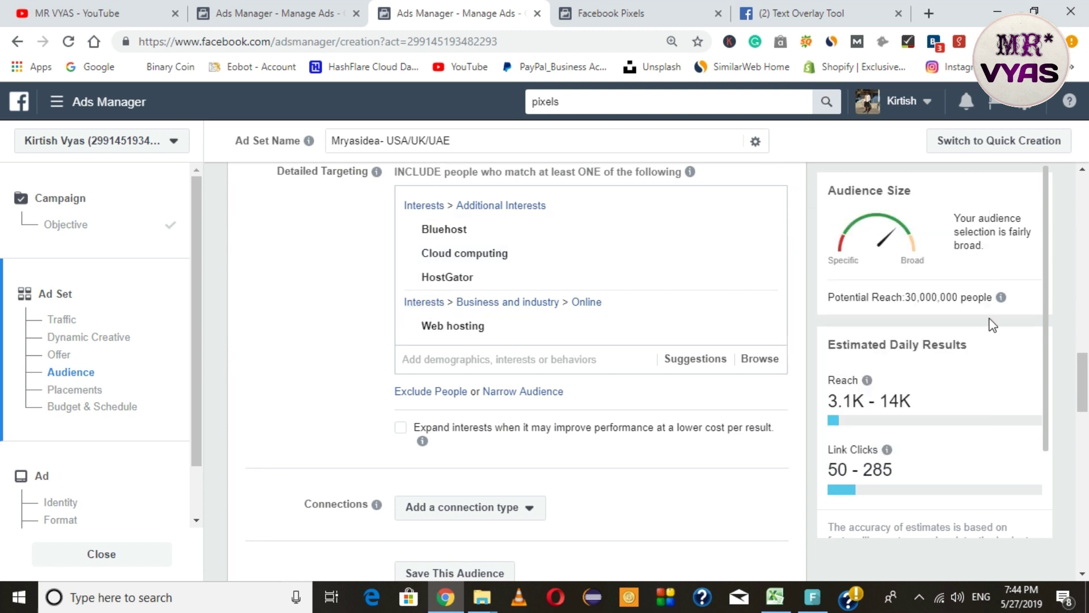
Step: Examine the potential reach, the estimated daily reach and link clicks, and the sizes of the chosen interests
left_click_drag(961, 297, 911, 295)
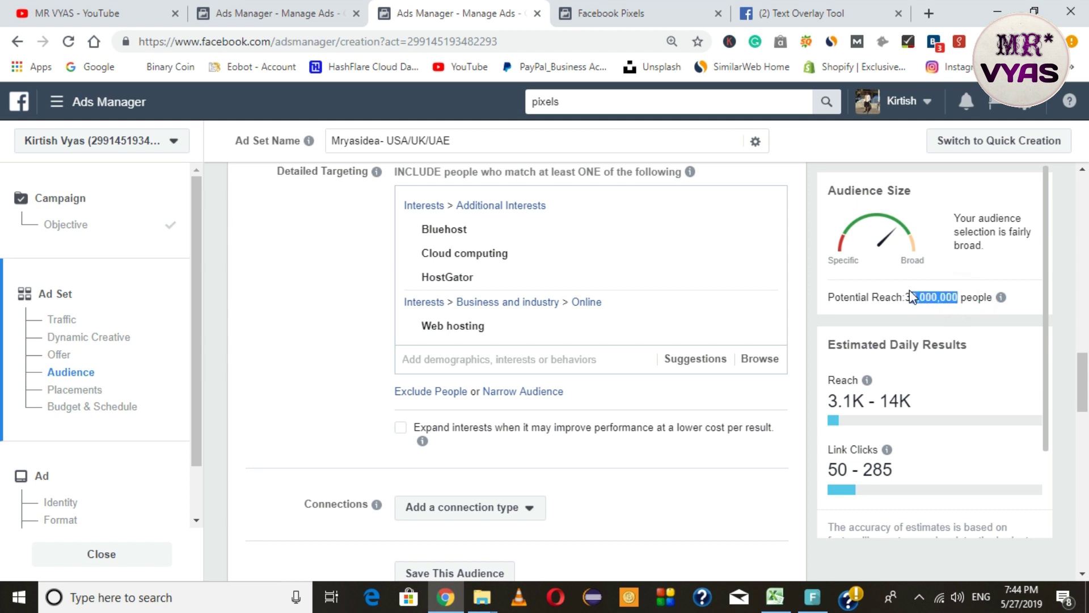
left_click(962, 307)
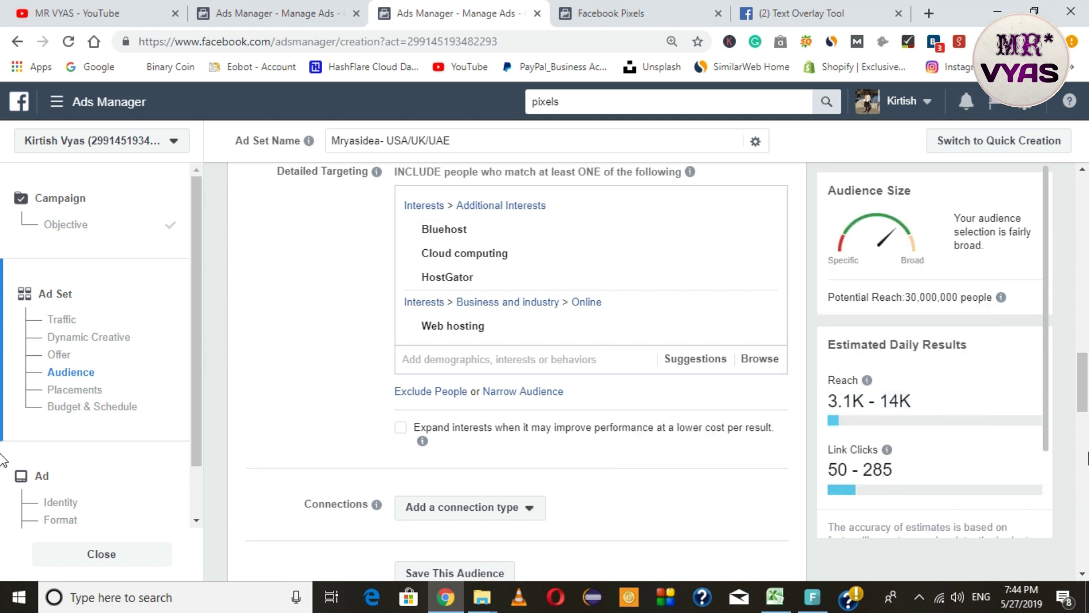
mouse_move(867, 379)
mouse_move(867, 380)
left_click_drag(1045, 392, 1038, 482)
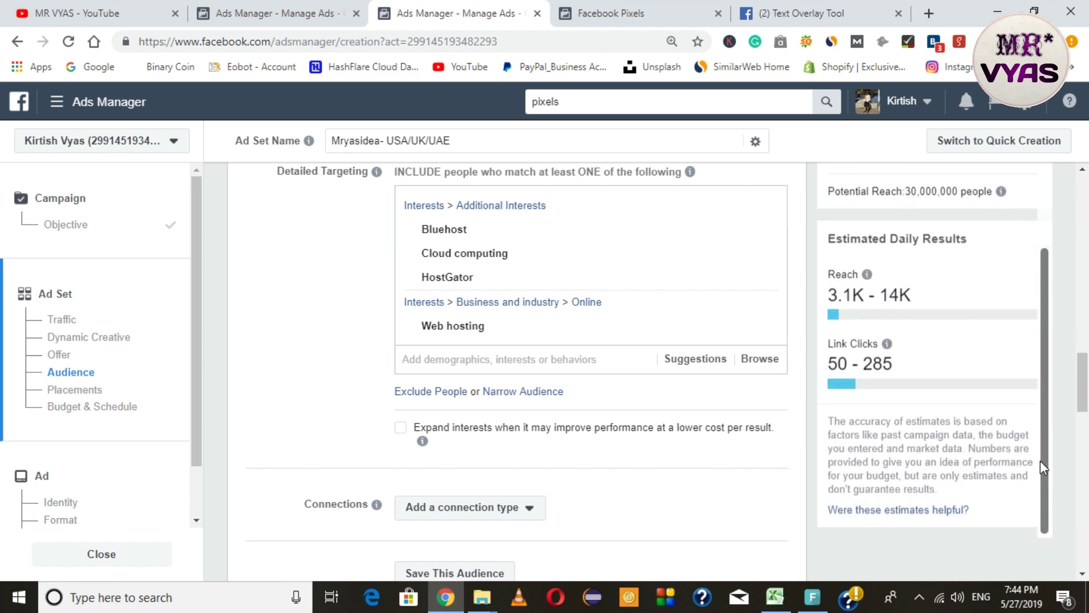
scroll(1037, 474, "up", 1)
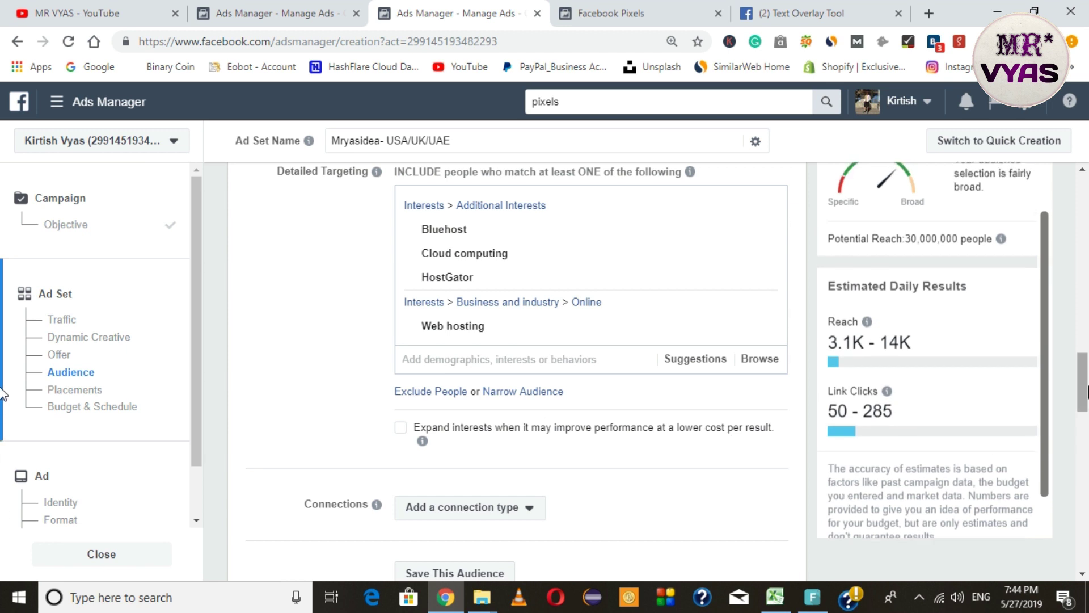
scroll(510, 340, "up", 2)
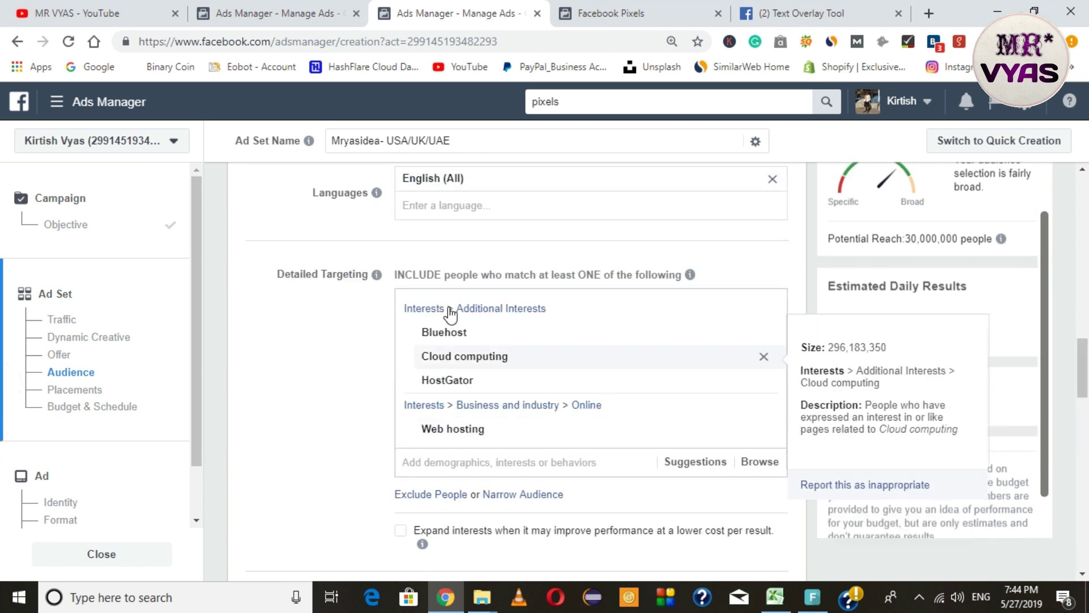
mouse_move(525, 347)
mouse_move(482, 334)
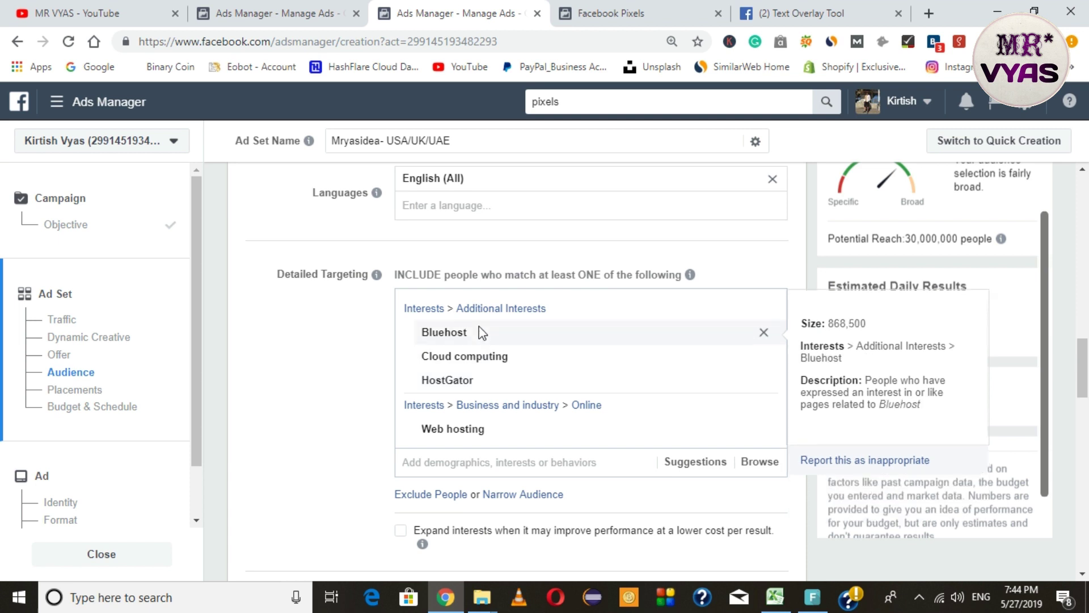
Step: Try to find an interest matching "RESELLAR" in the detailed targeting, and clear the search text
left_click(458, 461)
type("RESELLAR")
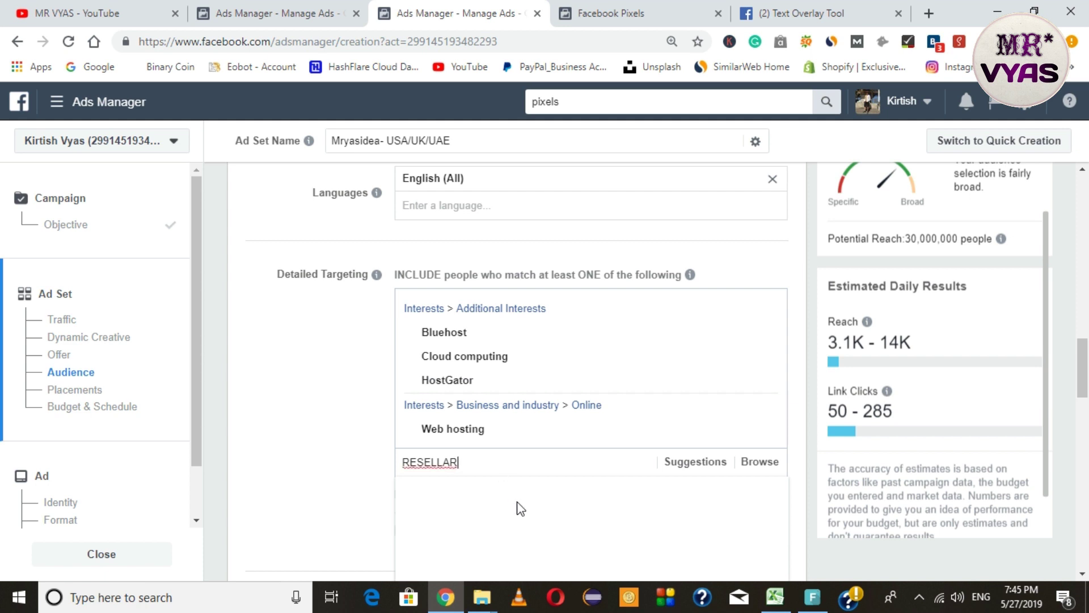
key("BackSpace")
key("BackSpace")
key("BackSpace")
key("BackSpace")
key("BackSpace")
key("BackSpace")
key("BackSpace")
key("BackSpace")
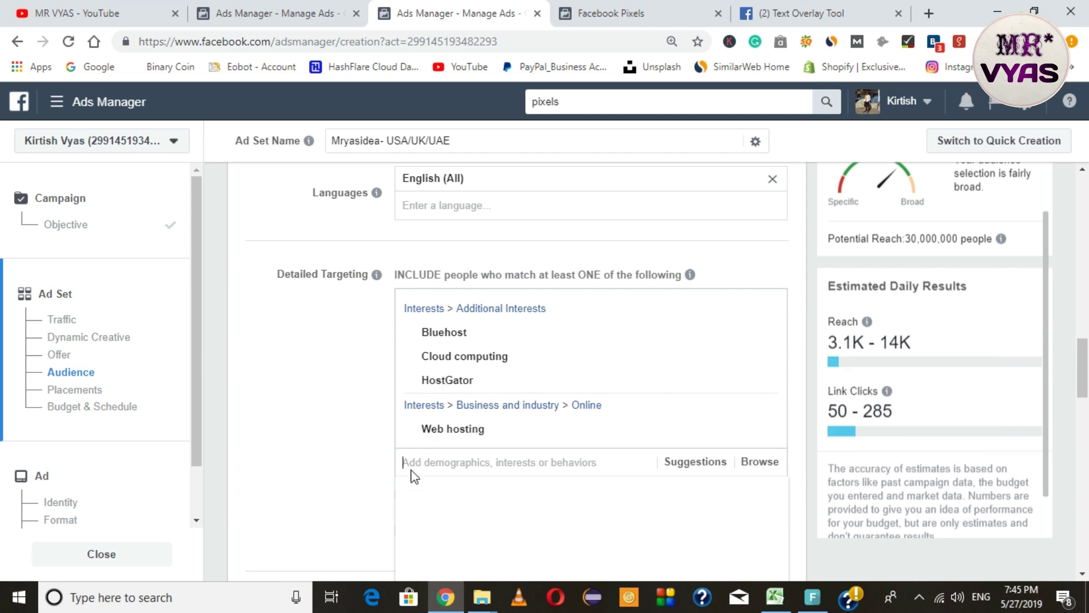
left_click(322, 464)
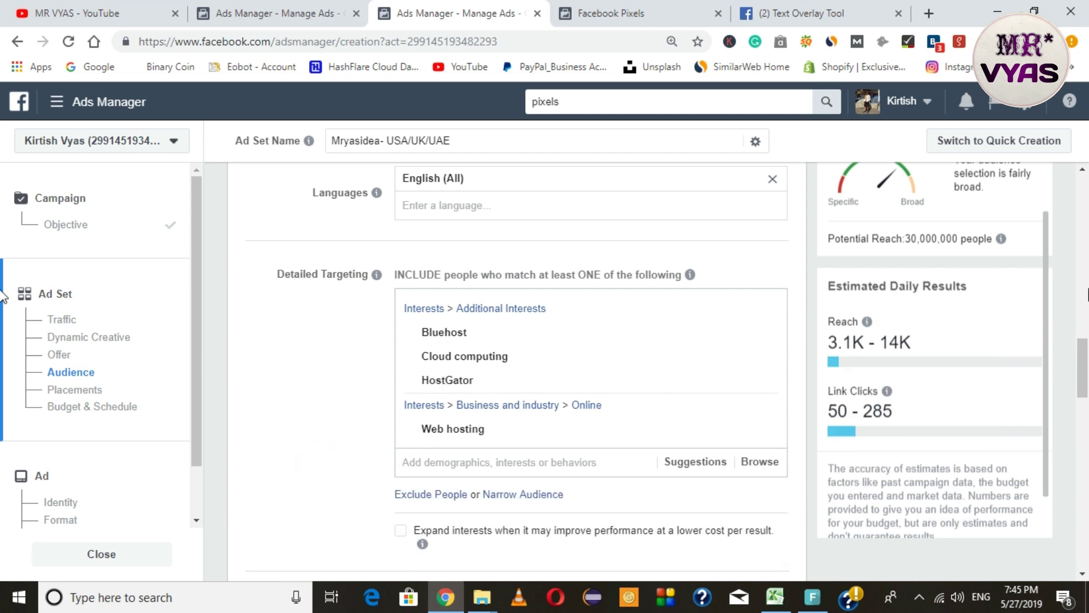
Step: Check which connection types can be added to the audience without choosing one
left_click_drag(1085, 369, 1085, 417)
left_click(530, 264)
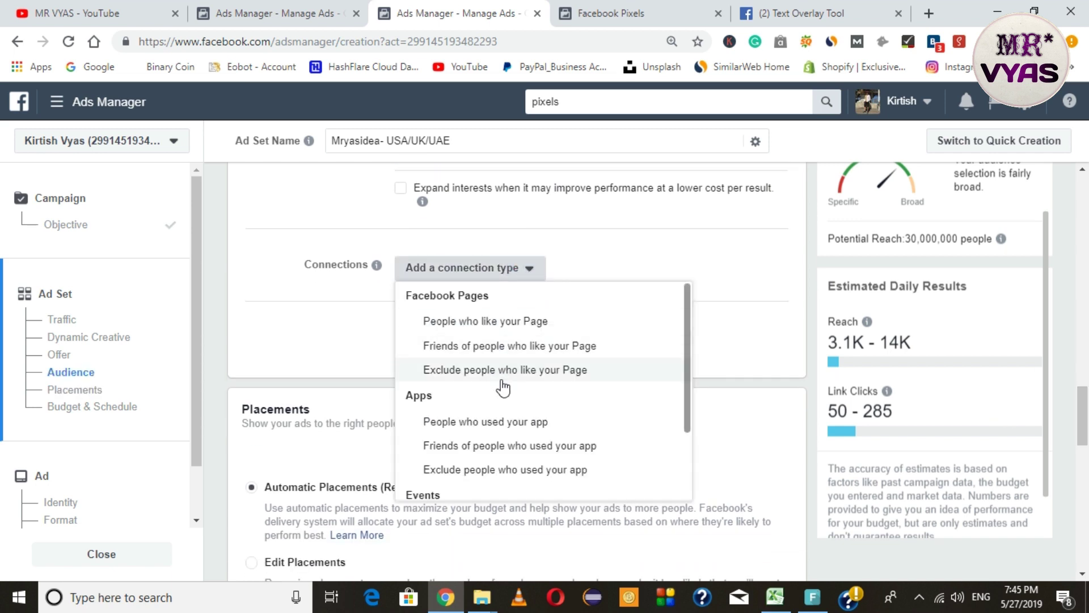
left_click(270, 319)
Step: Switch the ad set to Edit Placements and limit the device types to Mobile by excluding Desktop
scroll(270, 322, "down", 3)
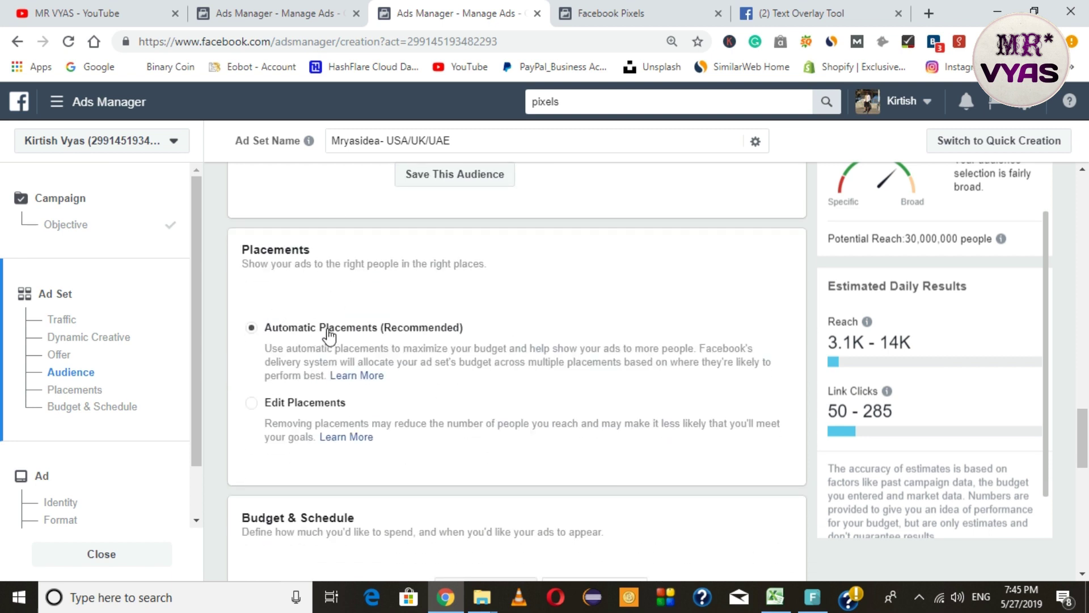
left_click(250, 404)
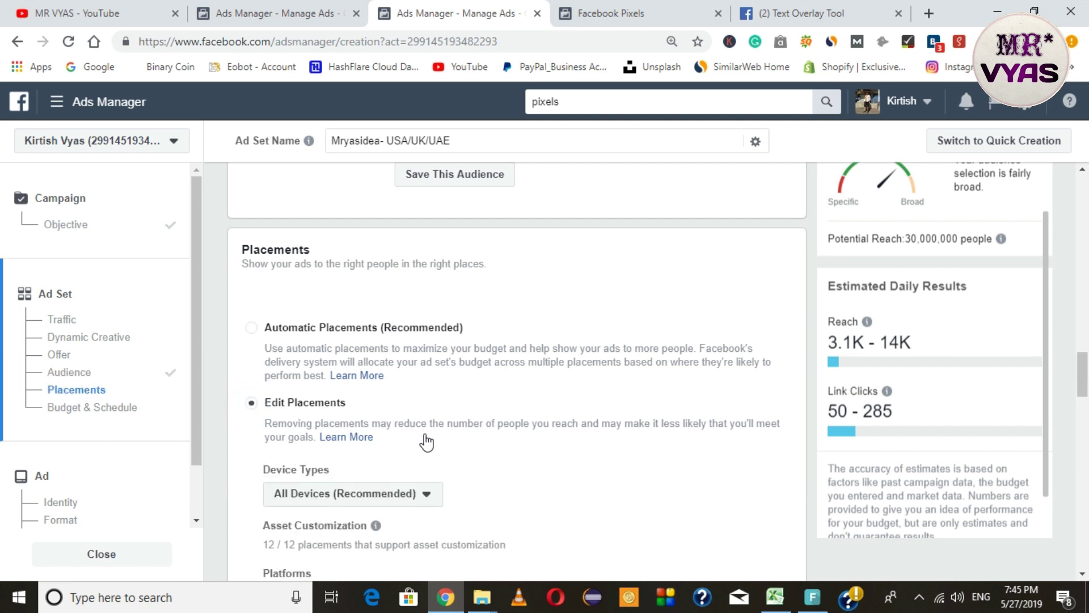
scroll(425, 441, "down", 3)
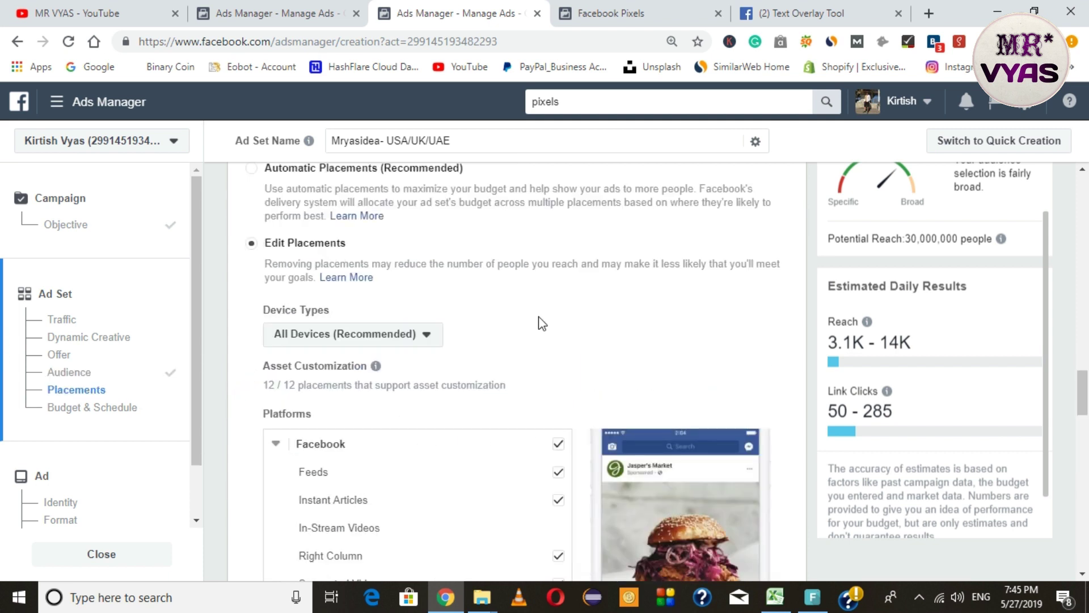
left_click(410, 335)
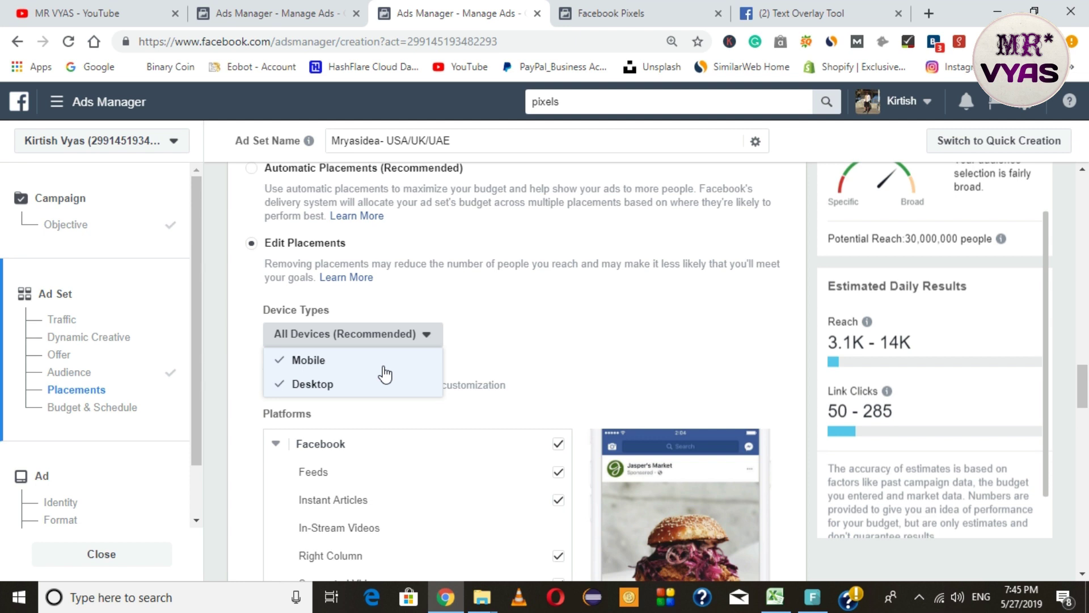
left_click(301, 388)
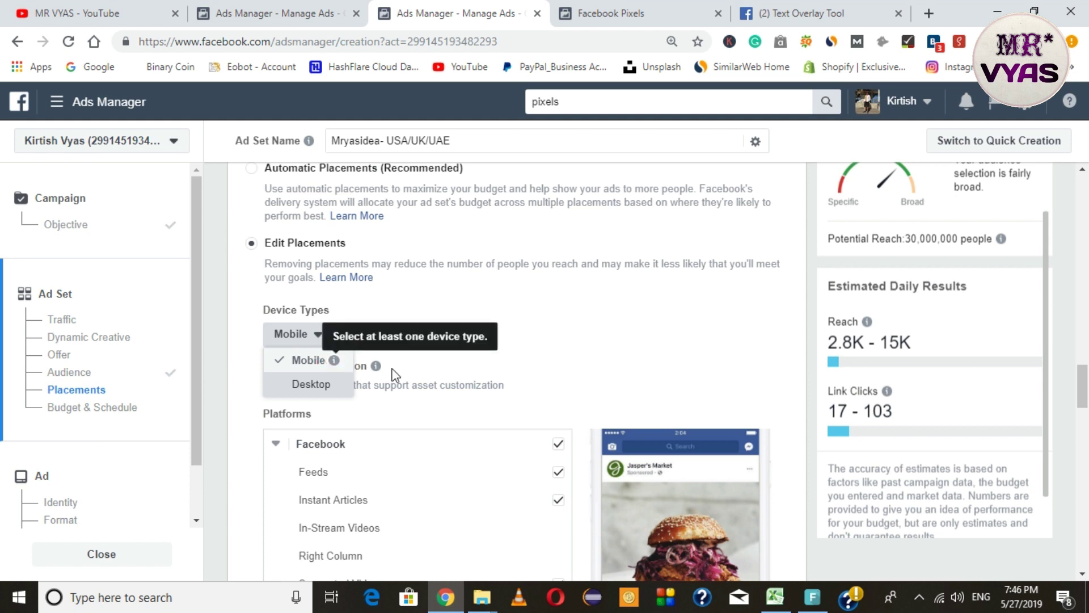
left_click(625, 387)
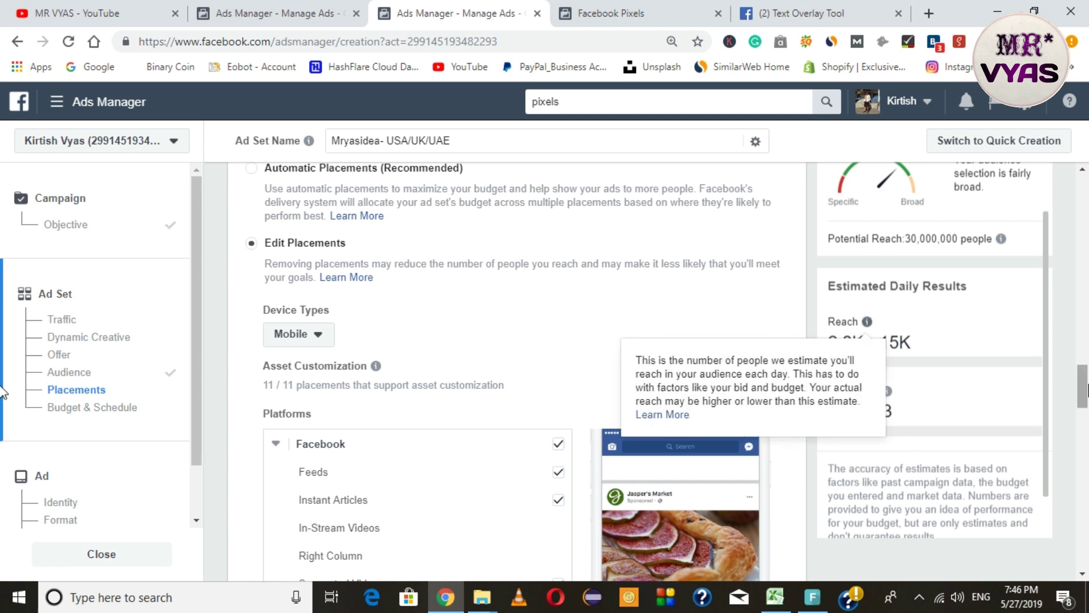
Step: Exclude the Messenger, Audience Network and Instagram platforms from the ad placements
left_click_drag(1084, 409, 1084, 466)
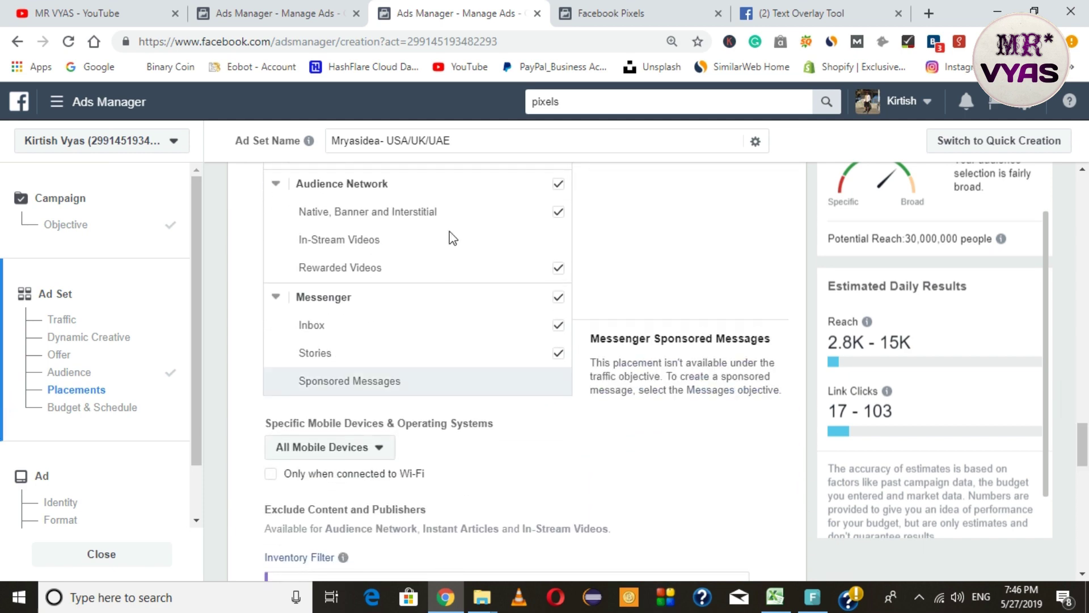
scroll(577, 444, "up", 2)
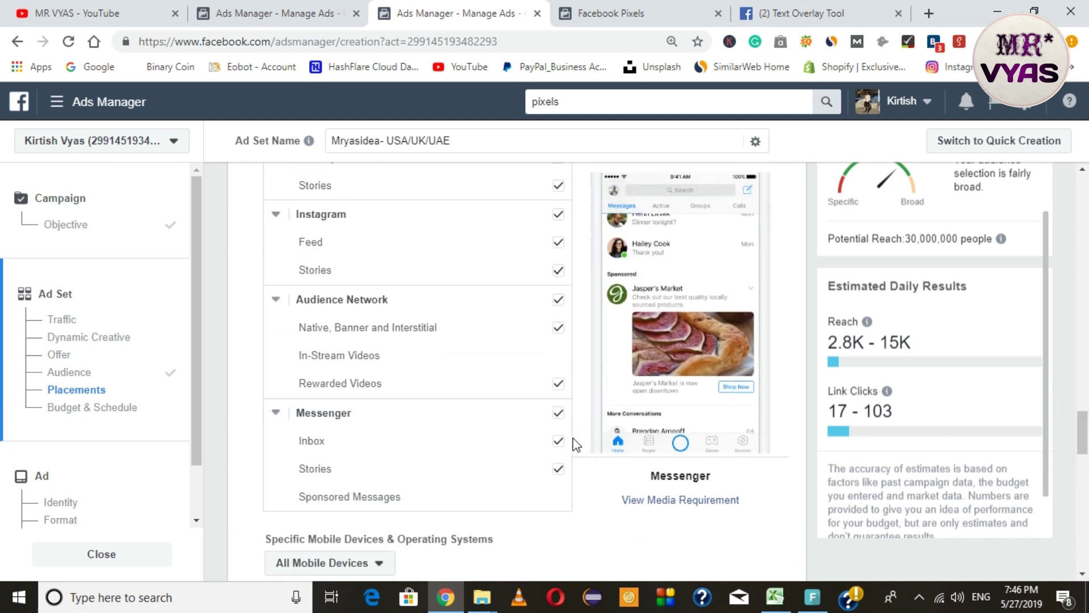
left_click(558, 413)
left_click(559, 299)
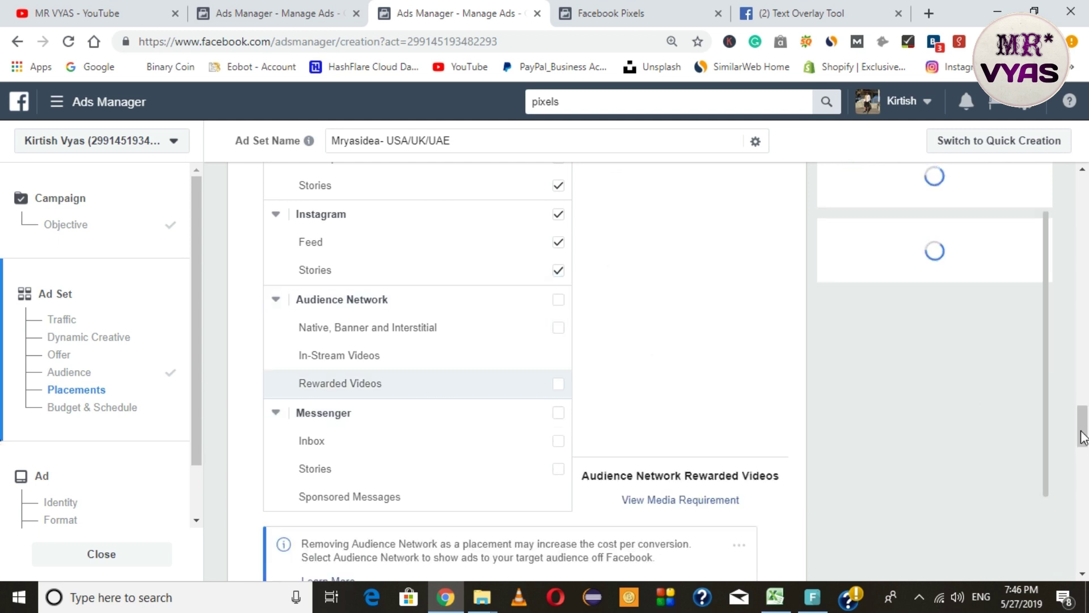
scroll(1083, 437, "up", 3)
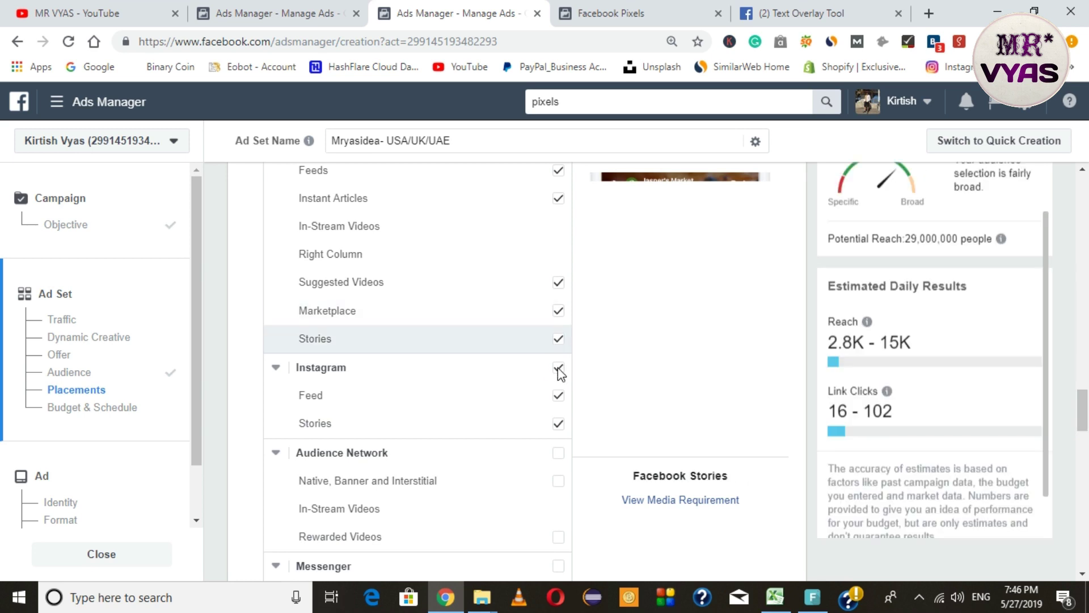
left_click(559, 369)
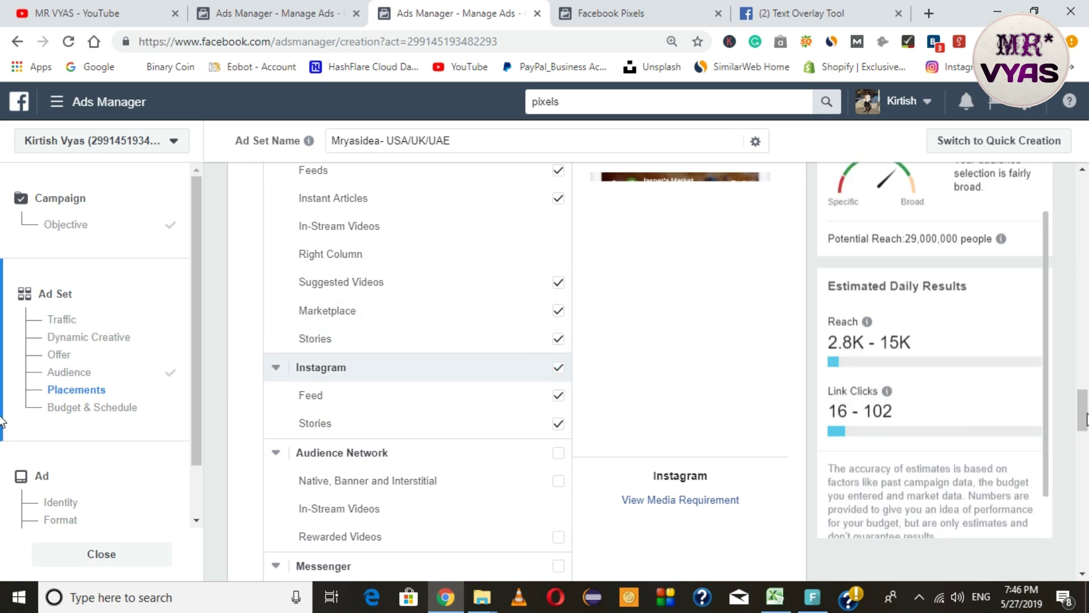
Step: Remove Instant Articles, Suggested Videos, Marketplace and Stories from the Facebook placements, keeping only Feeds
scroll(1086, 408, "up", 2)
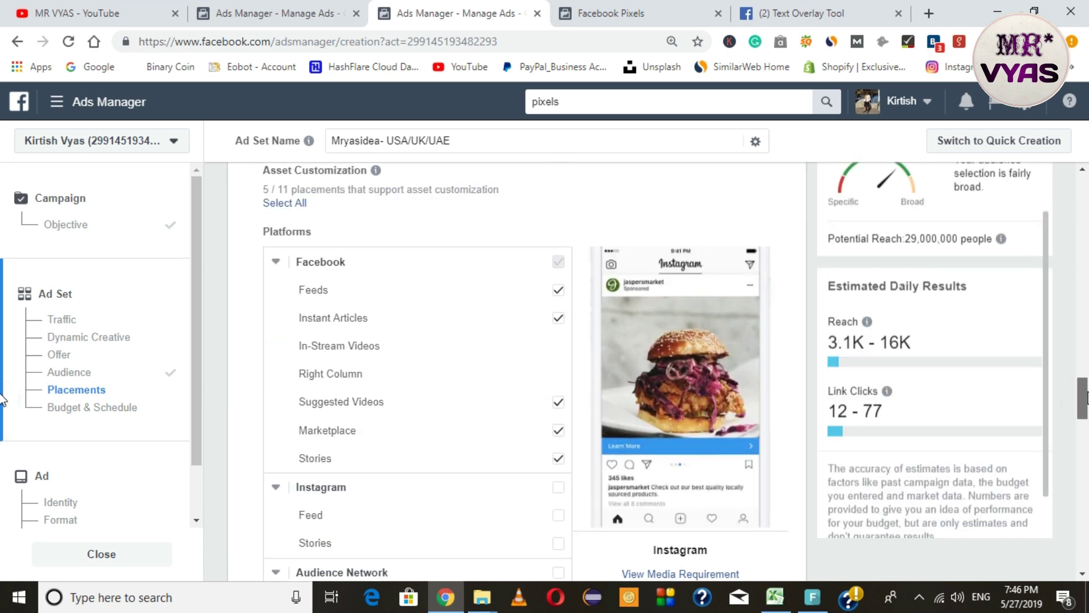
scroll(1086, 397, "up", 1)
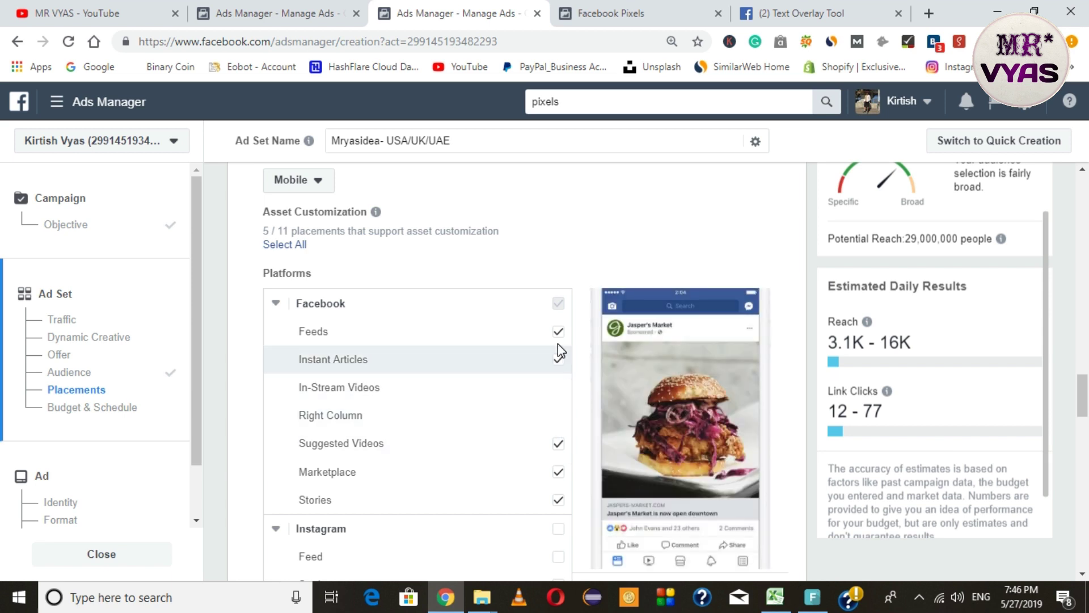
left_click(559, 359)
left_click(560, 460)
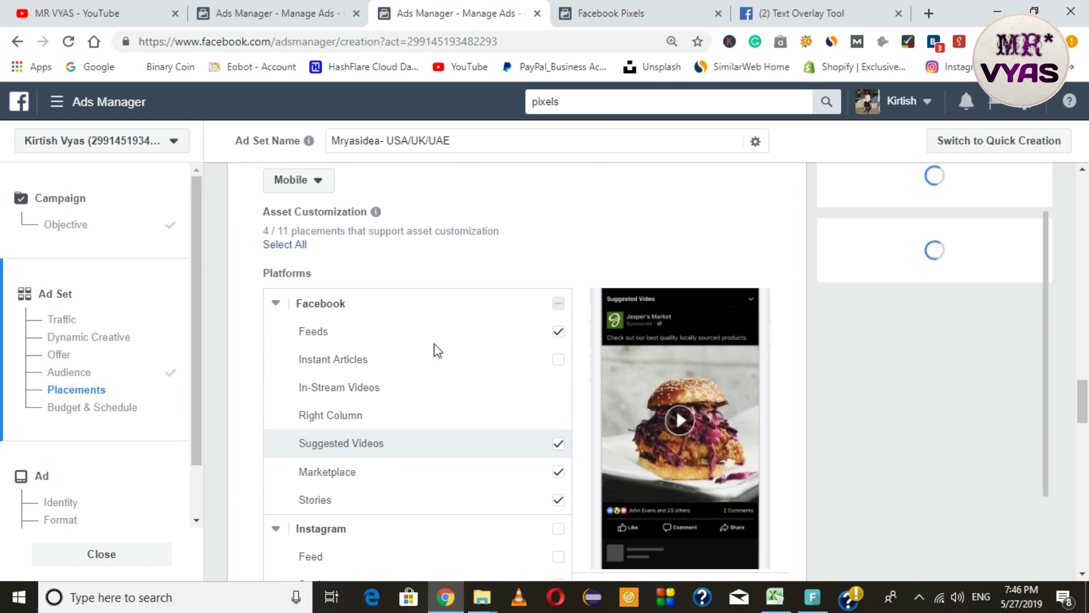
left_click(559, 332)
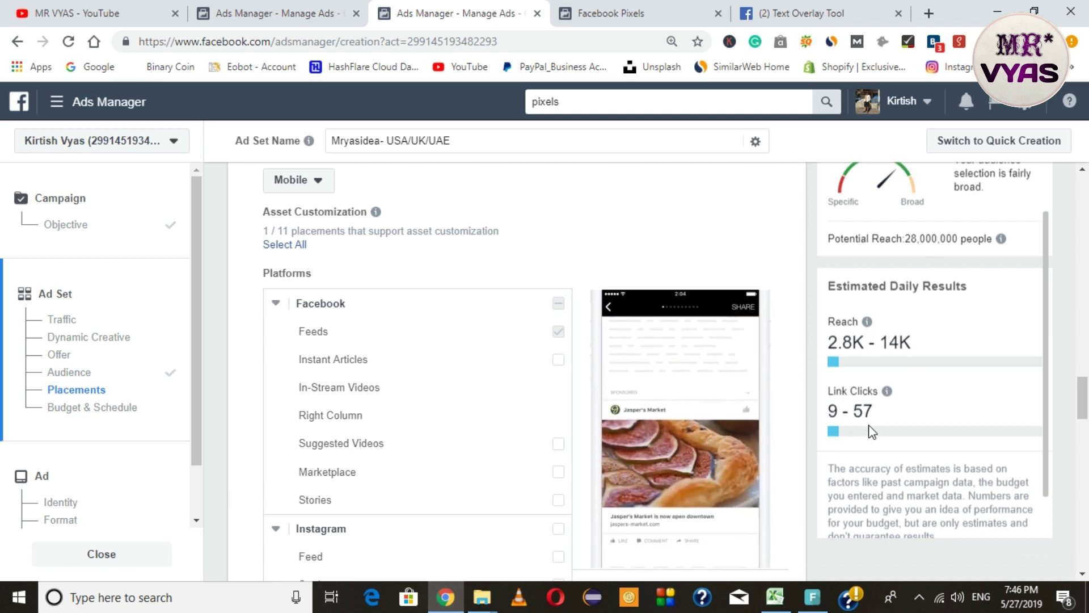
left_click(555, 333)
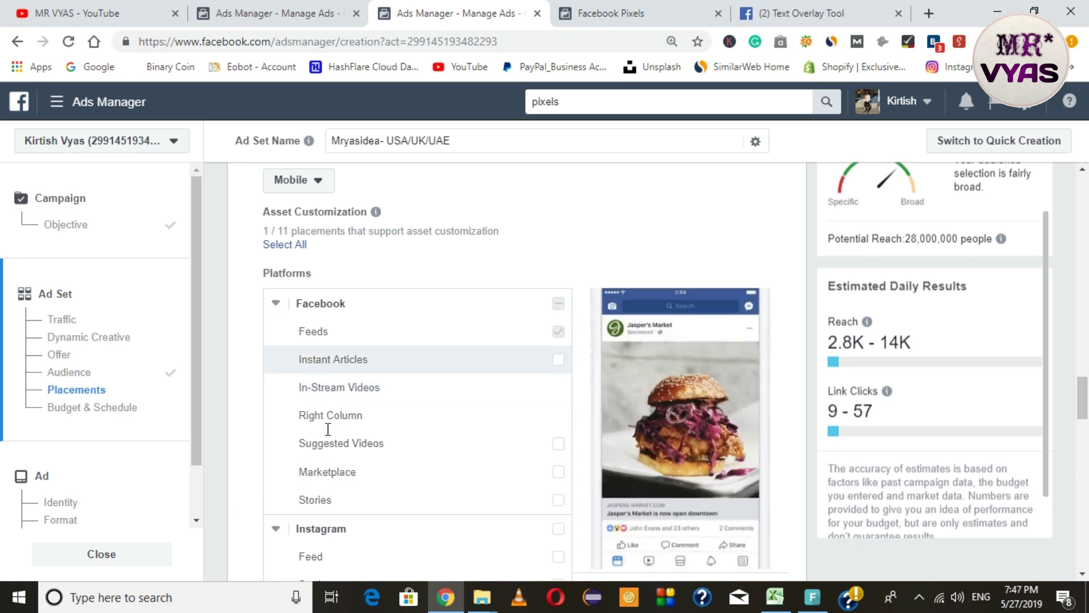
Step: Keep All Mobile Devices as the device choice and show the ads only when connected to Wi-Fi
left_click_drag(1083, 409, 1084, 469)
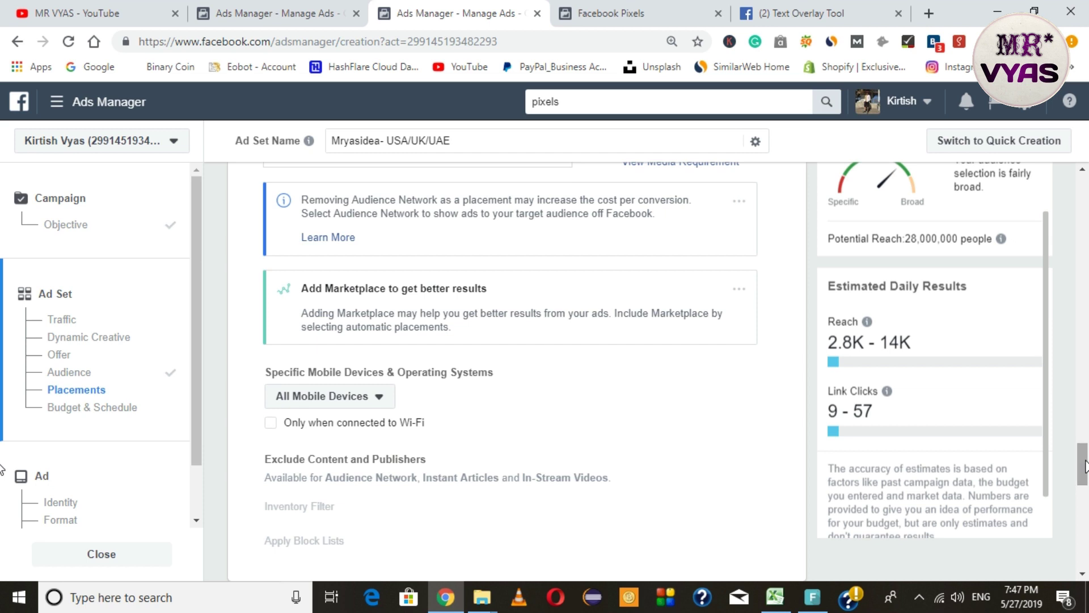
left_click(383, 409)
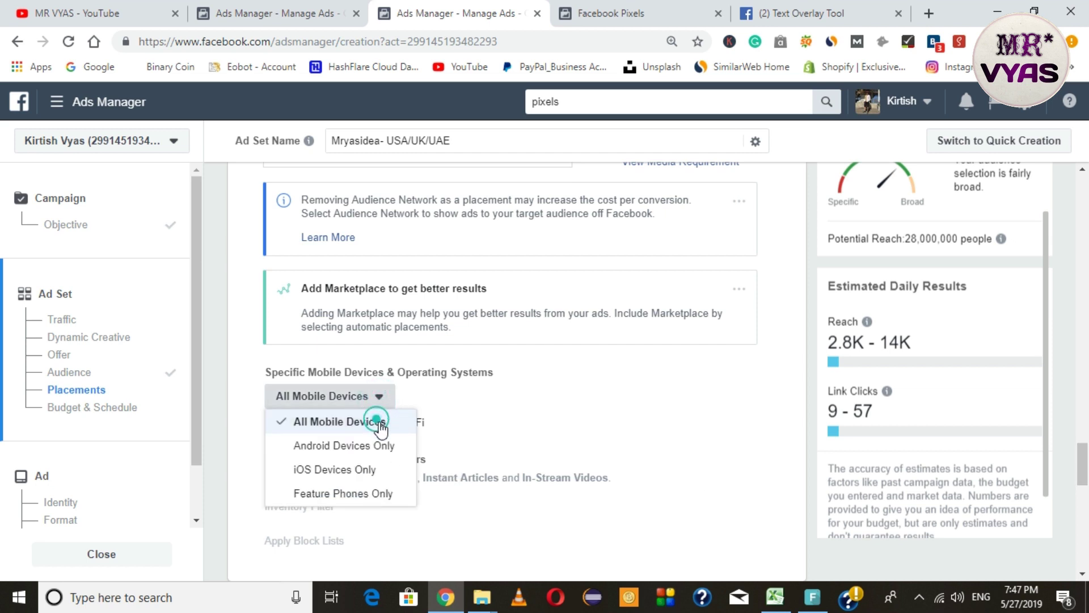
left_click(632, 410)
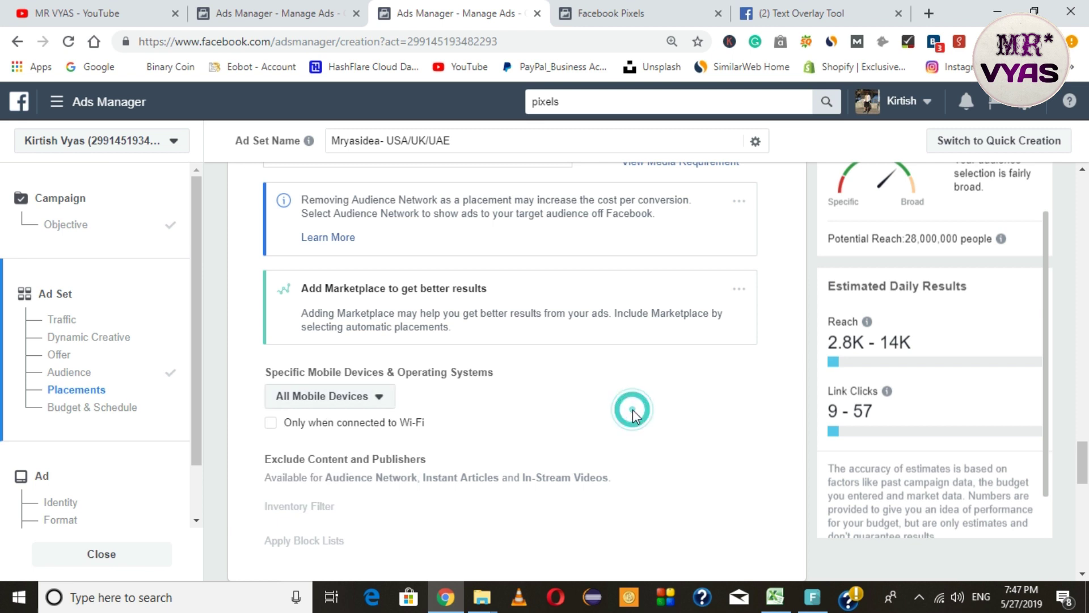
left_click(269, 423)
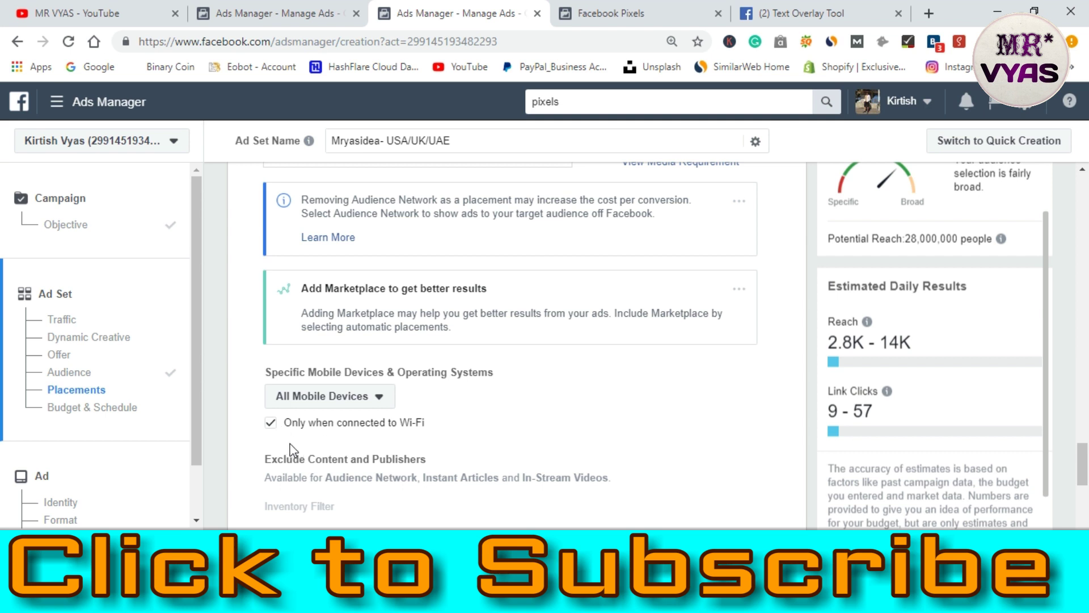
Step: Keep Daily Budget as the budget type and set the amount to ₹100
scroll(3, 514, "down", 5)
scroll(3, 514, "down", 3)
scroll(3, 519, "up", 2)
scroll(3, 519, "down", 1)
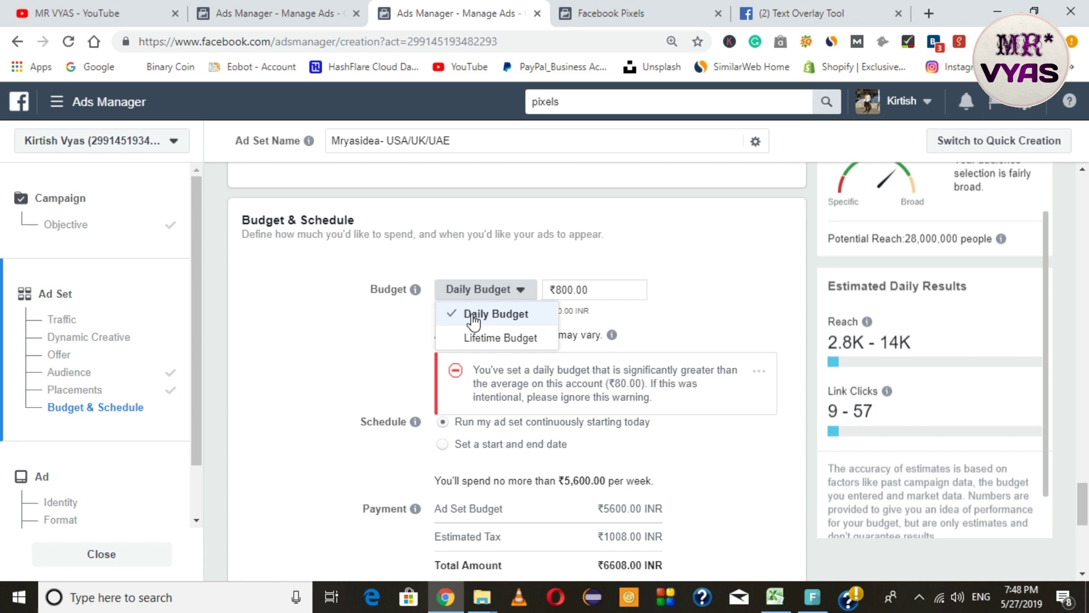
left_click(473, 320)
left_click(594, 297)
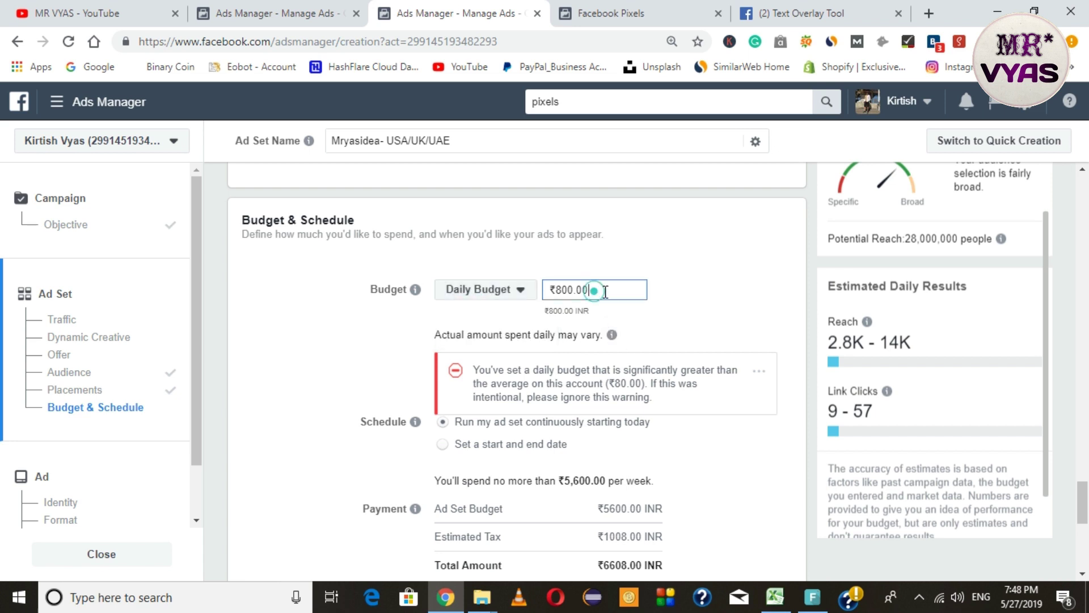
triple_click(569, 295)
type("100")
left_click(664, 280)
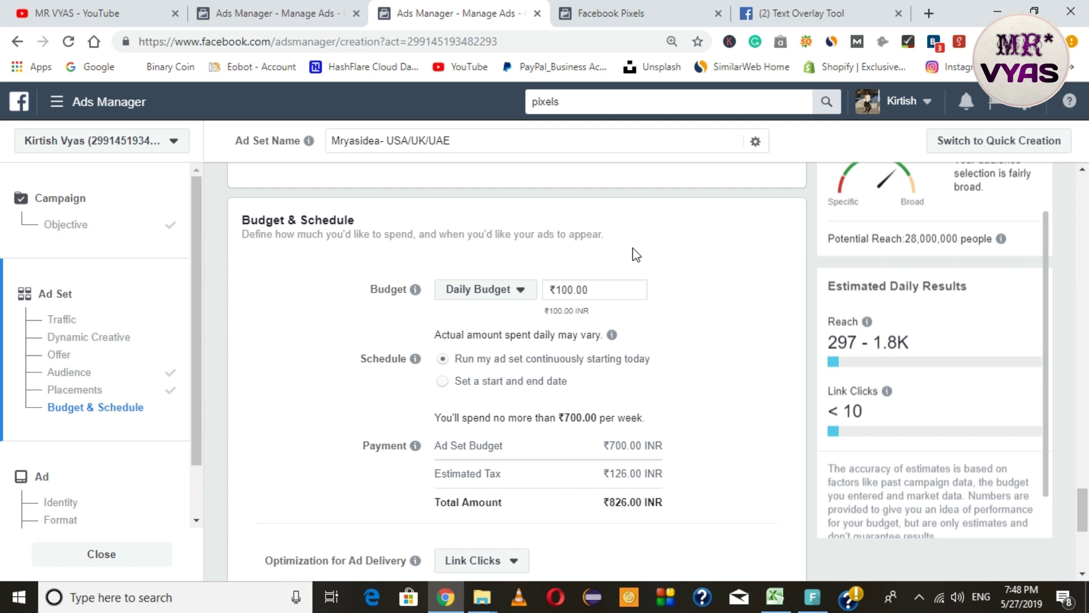
Step: Compare the potential reach and the estimated daily reach and link clicks with the daily budget
left_click(907, 235)
left_click_drag(918, 235, 946, 237)
left_click_drag(838, 340, 952, 341)
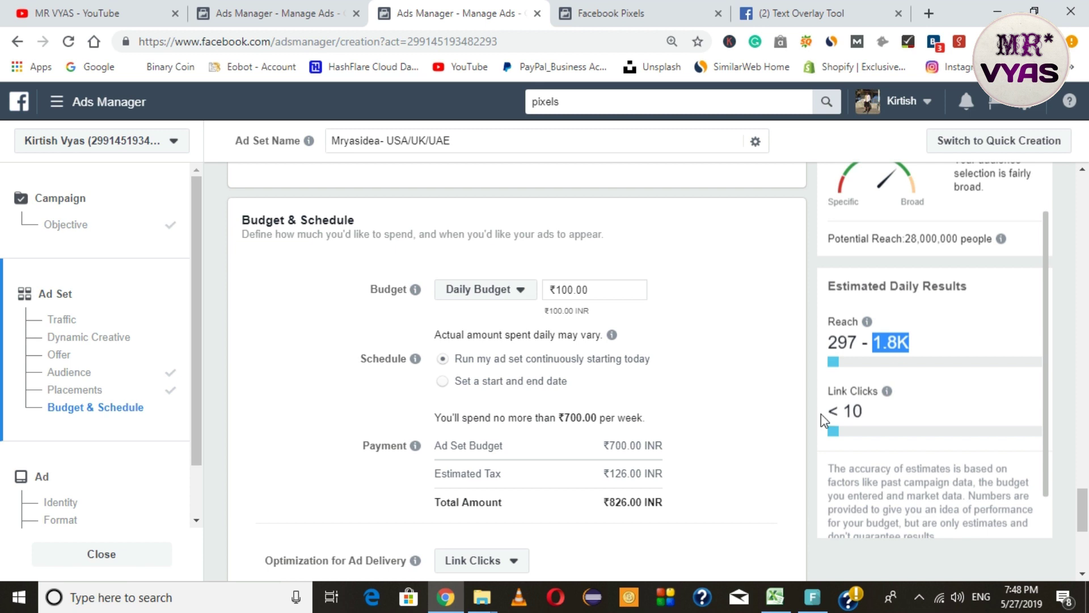
left_click(600, 288)
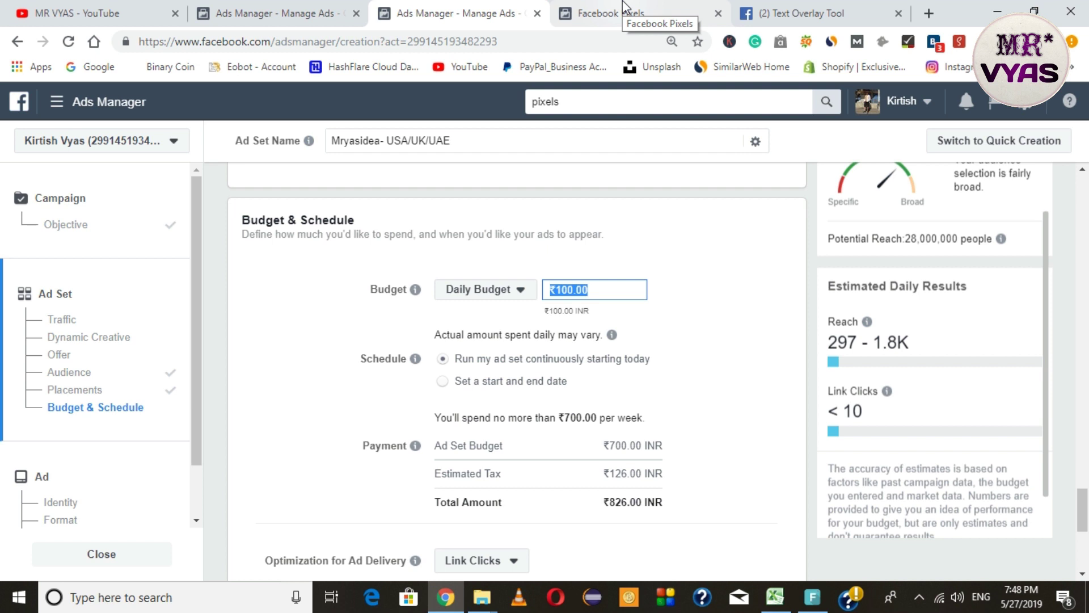
mouse_move(1001, 238)
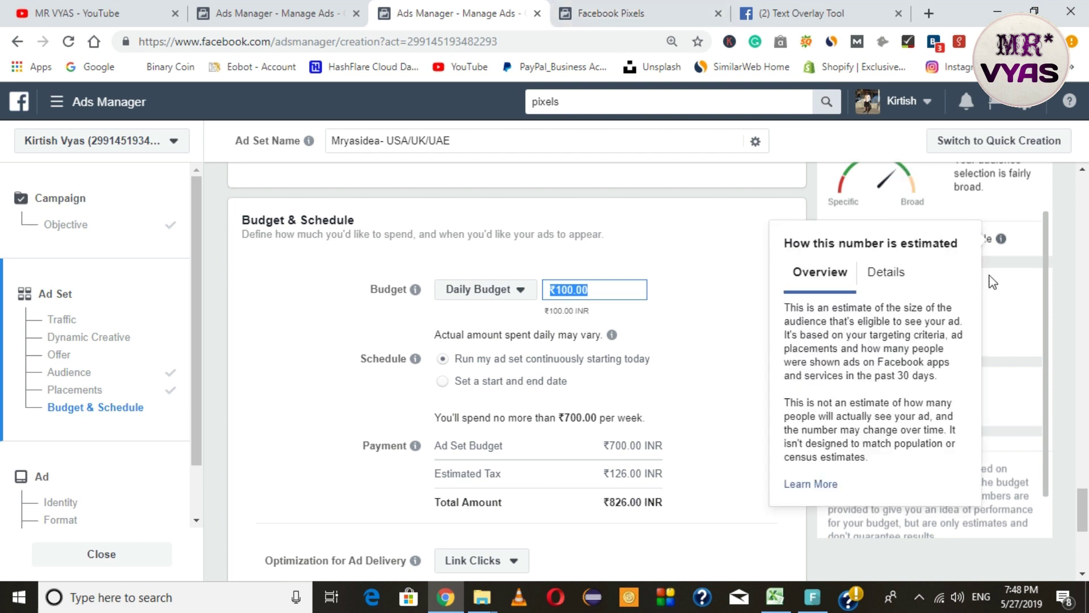
left_click(700, 300)
left_click(591, 289)
left_click_drag(590, 289, 548, 296)
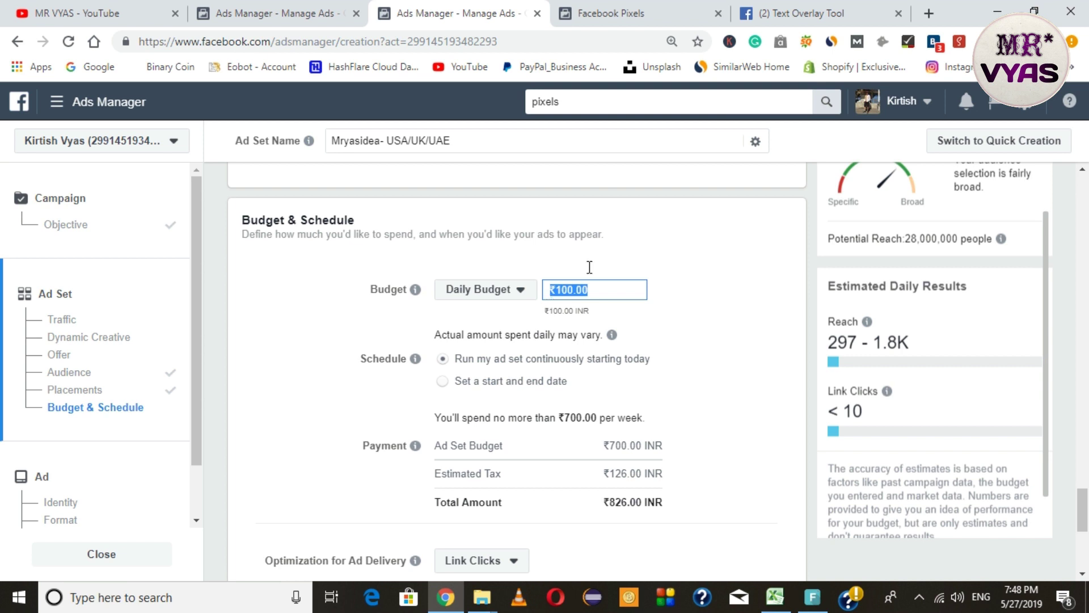
left_click_drag(904, 238, 959, 238)
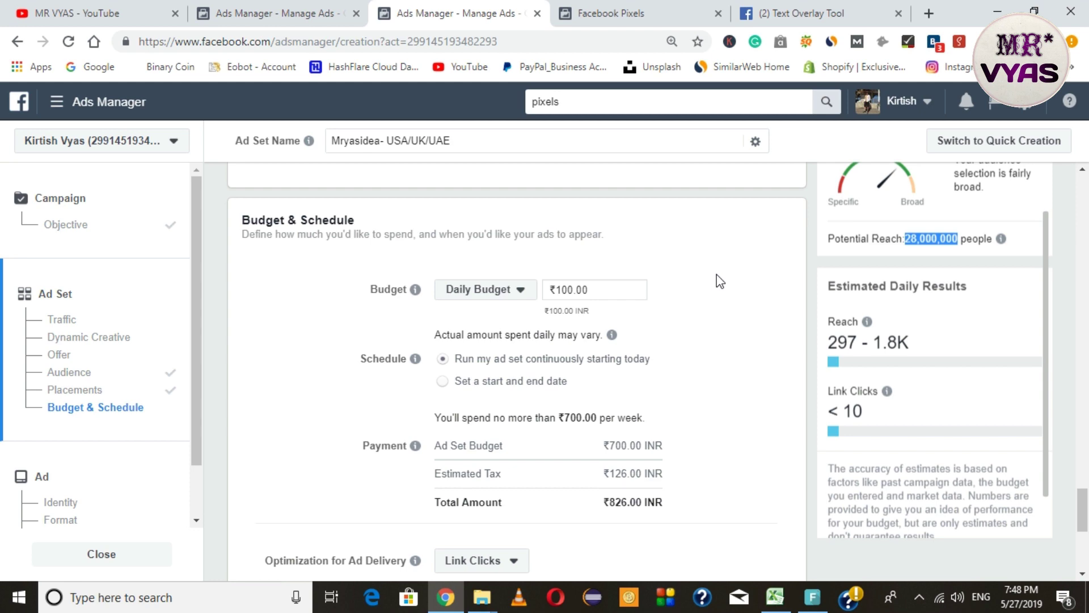
Step: Try scheduling the ad set with a start and end date, and return it to running continuously starting today
mouse_move(1083, 511)
left_mouse_down()
mouse_move(1087, 323)
mouse_move(1087, 517)
left_mouse_up()
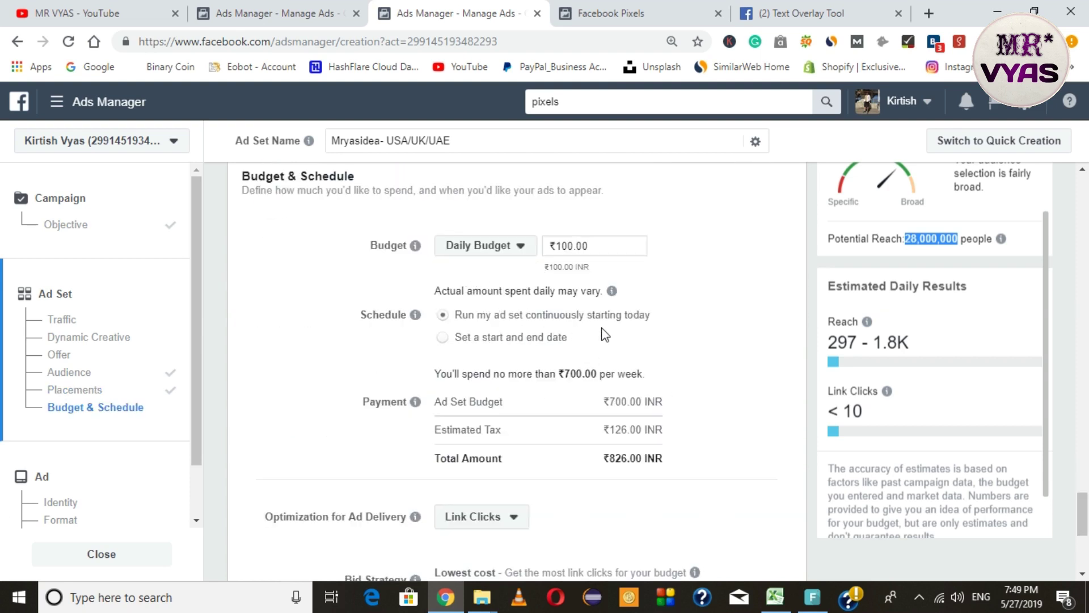
left_click_drag(652, 315, 453, 315)
left_click(443, 337)
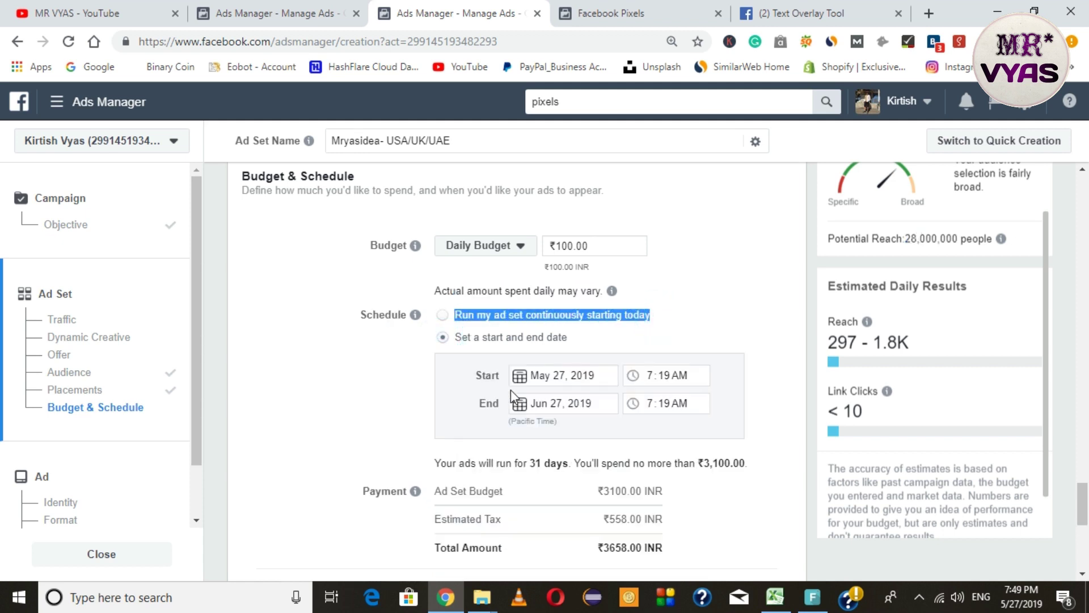
left_click(442, 315)
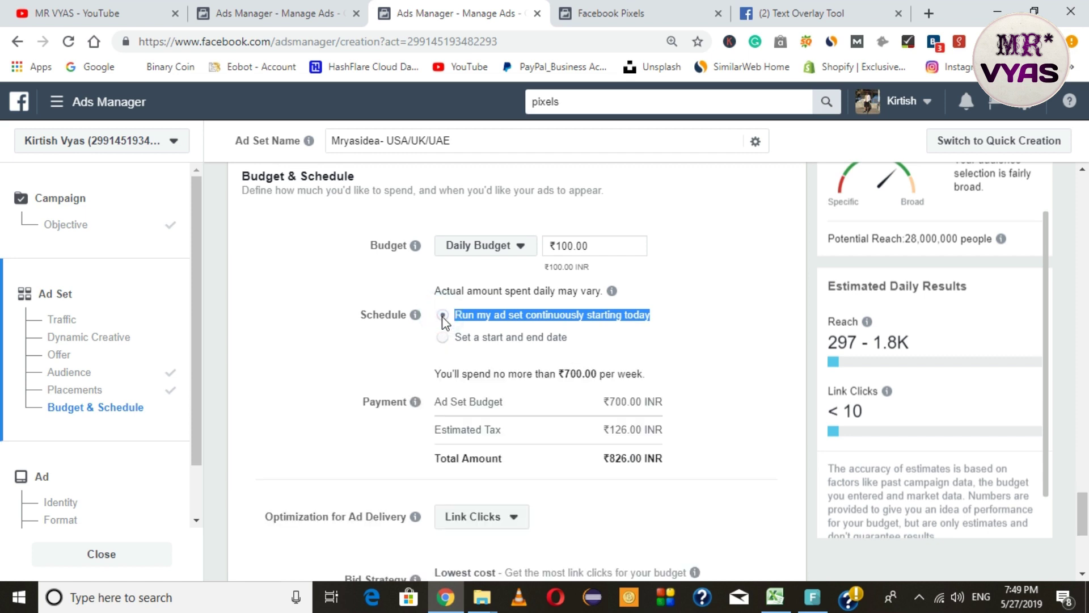
Step: Review the payment breakdown for the daily budget: the weekly ad set budget, the estimated tax and the total amount
left_click(747, 348)
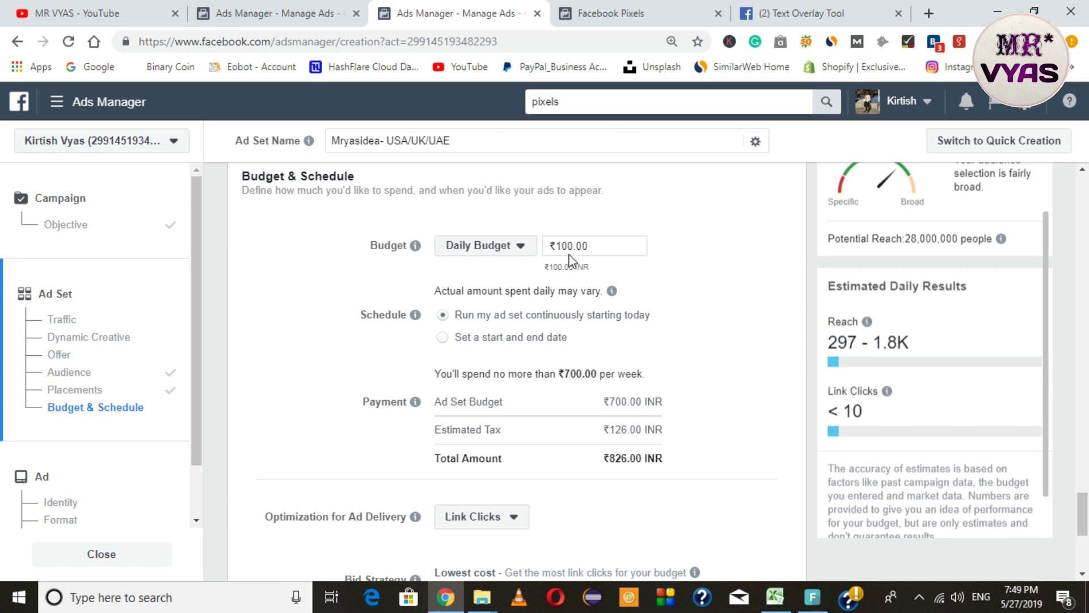
left_click_drag(607, 399, 657, 403)
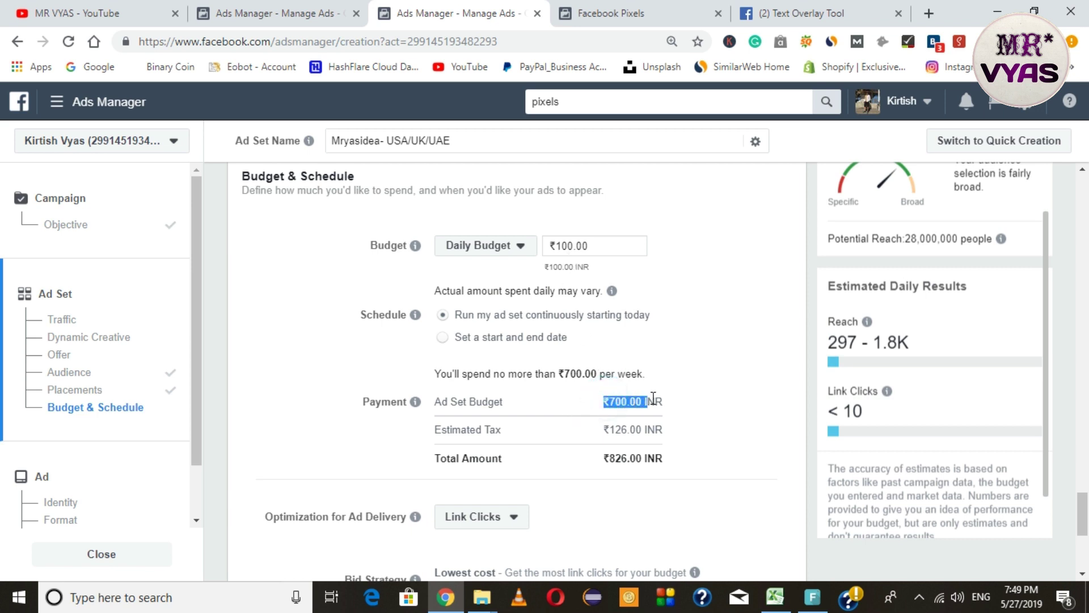
left_click(607, 429)
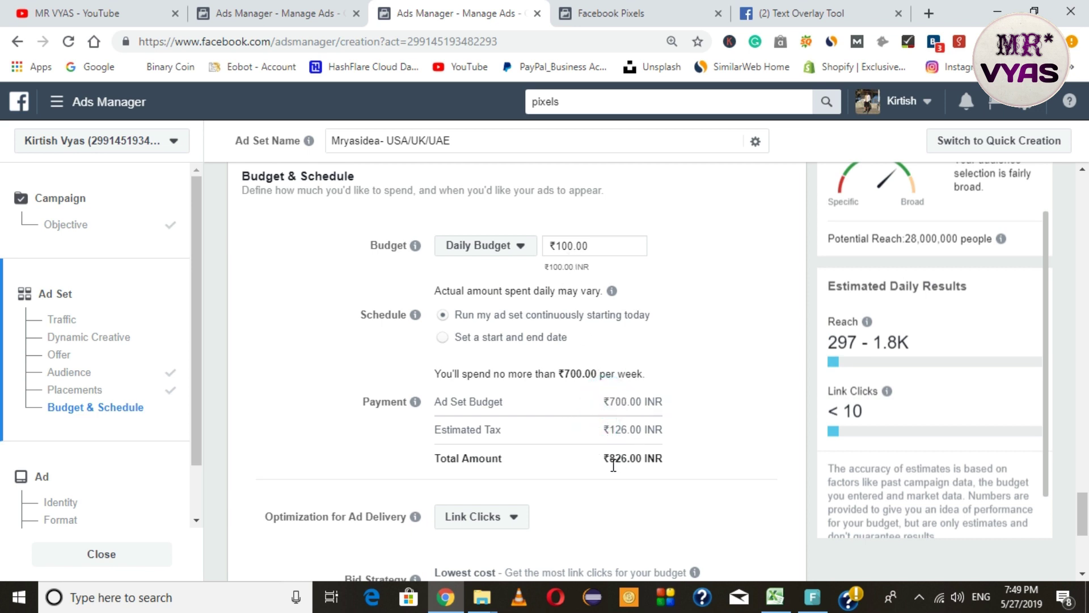
triple_click(606, 457)
left_click(737, 477)
scroll(1042, 369, "down", 1)
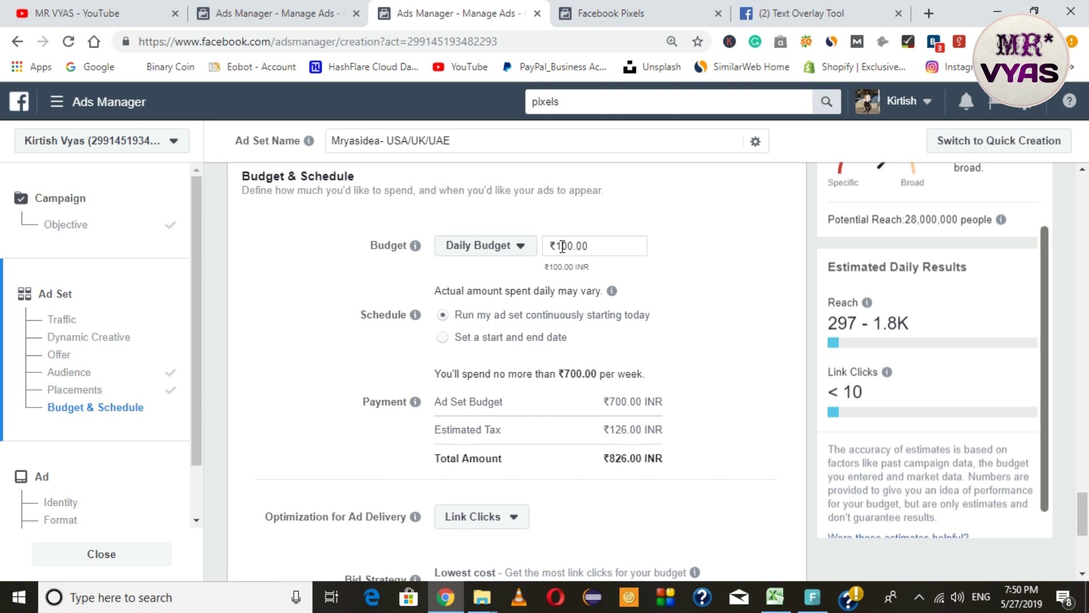
Step: Compare the daily budget and the detailed targeting interests with the estimated daily reach and link clicks
left_click_drag(591, 245, 549, 249)
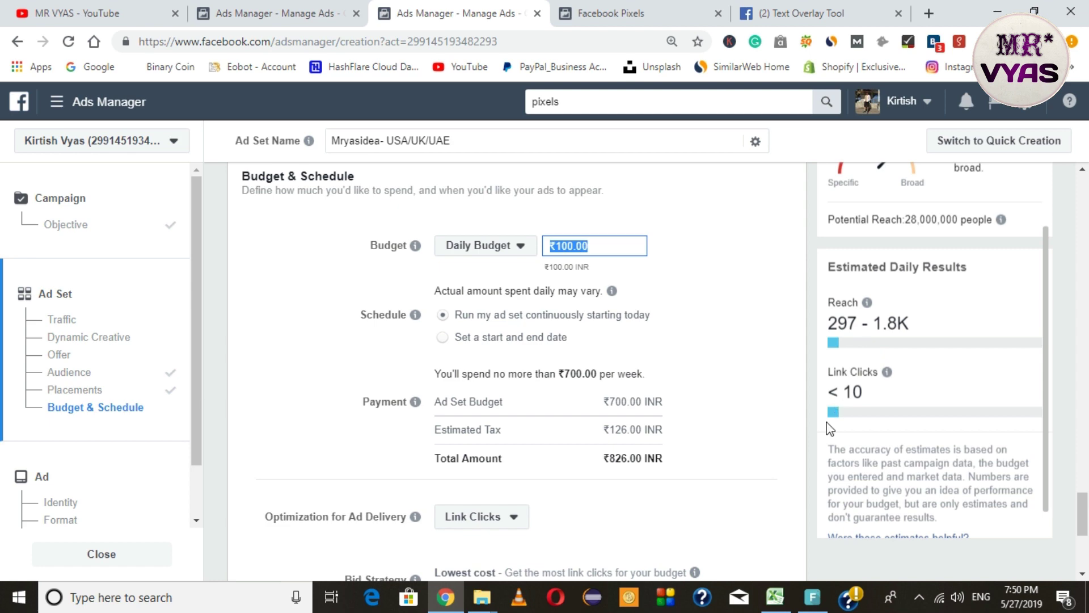
left_click_drag(1085, 513, 1086, 342)
mouse_move(445, 250)
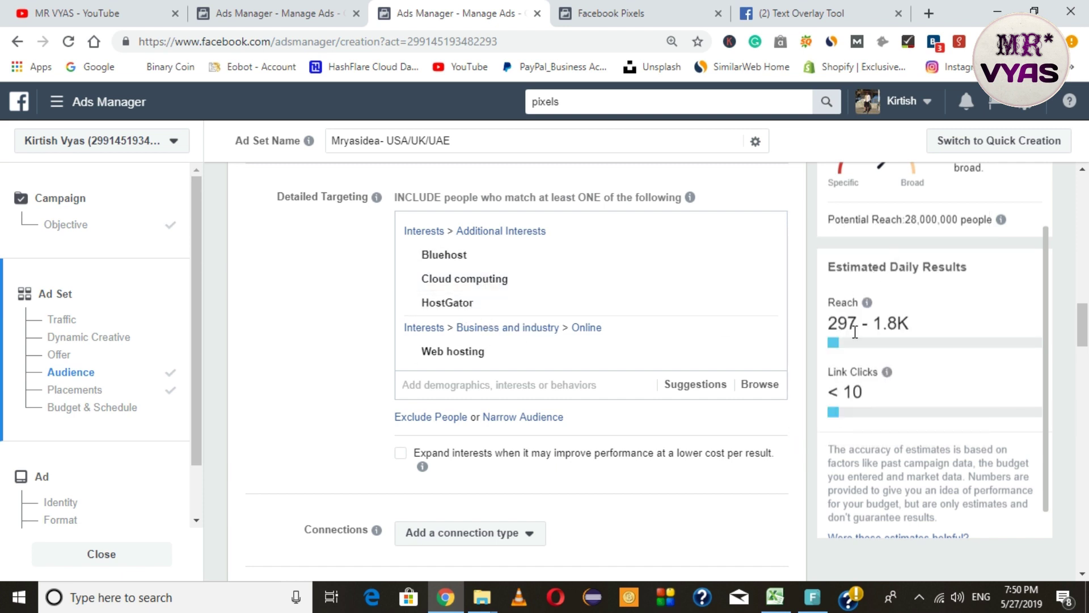
left_click_drag(1082, 324, 1083, 539)
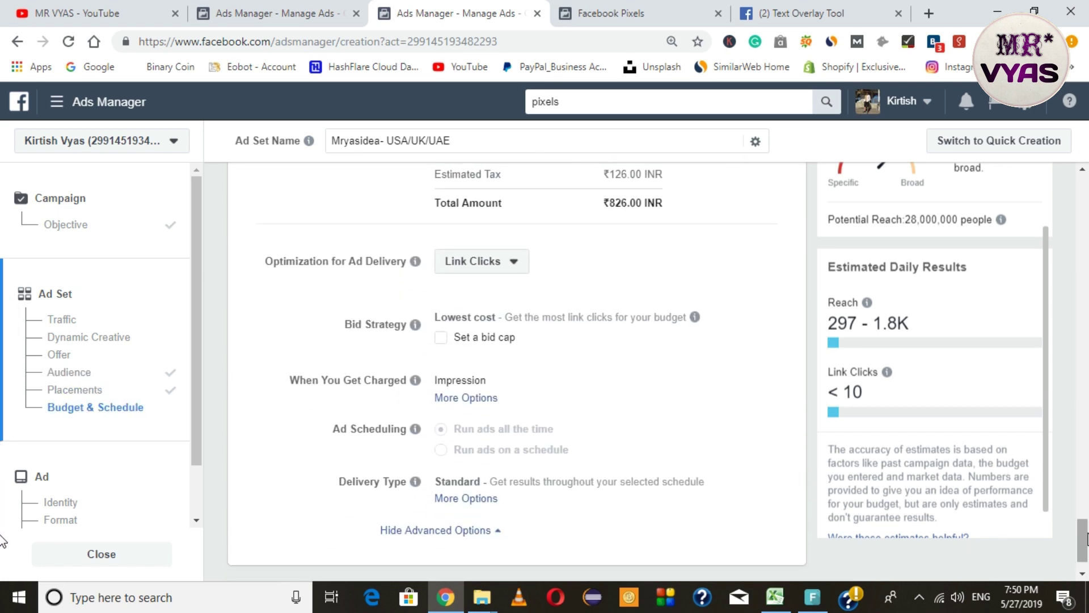
Step: Try Impressions as the optimization for ad delivery, check the estimated reach, and return the optimization to Link Clicks
left_click(514, 262)
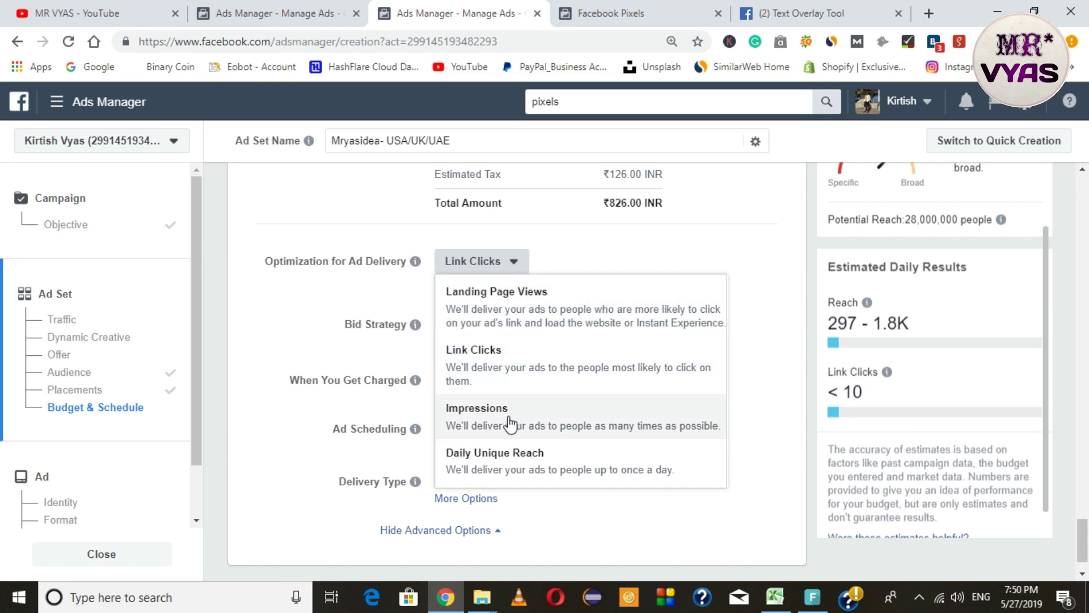
left_click(546, 374)
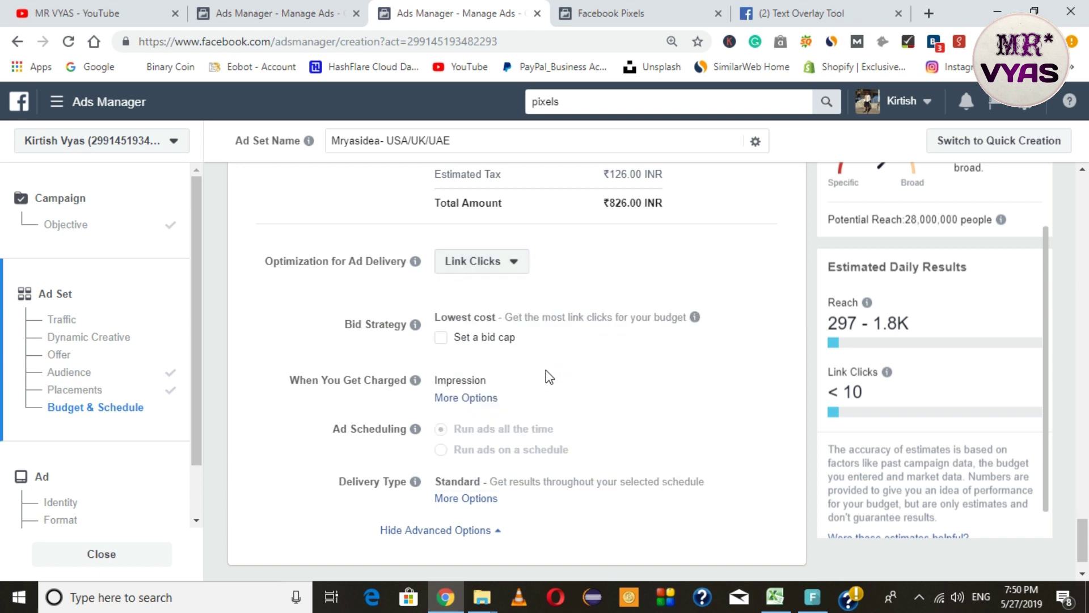
left_click(516, 268)
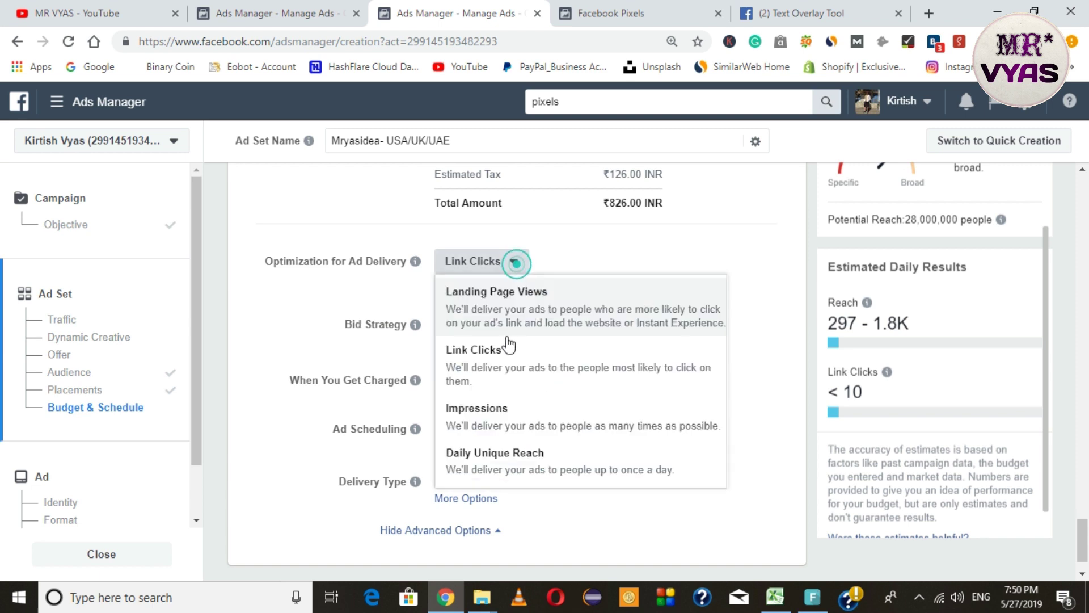
left_click(508, 417)
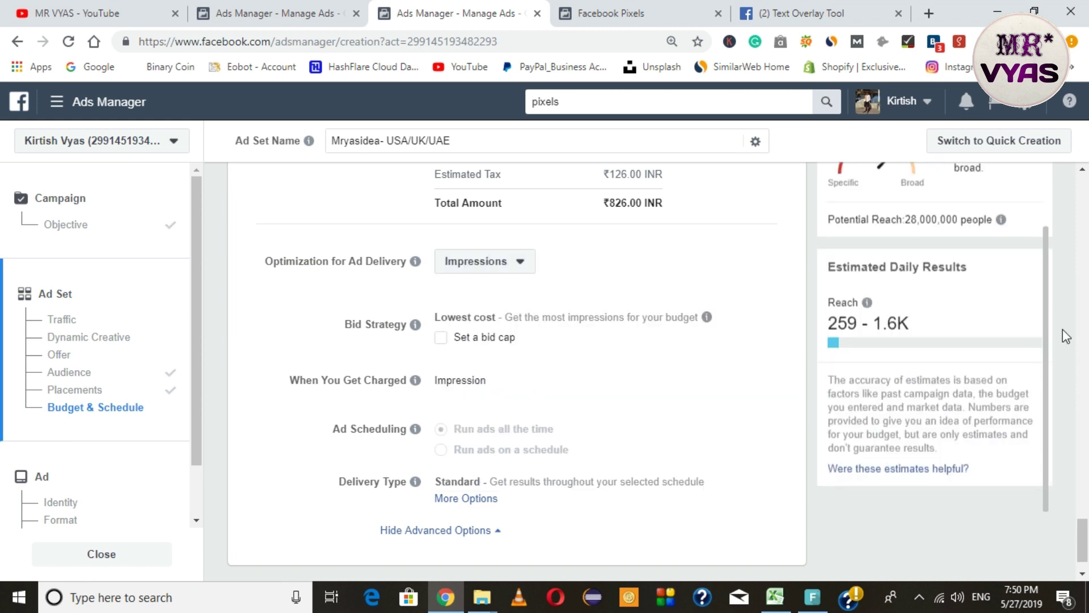
mouse_move(1049, 339)
left_mouse_down()
mouse_move(1046, 301)
mouse_move(1050, 340)
left_mouse_up()
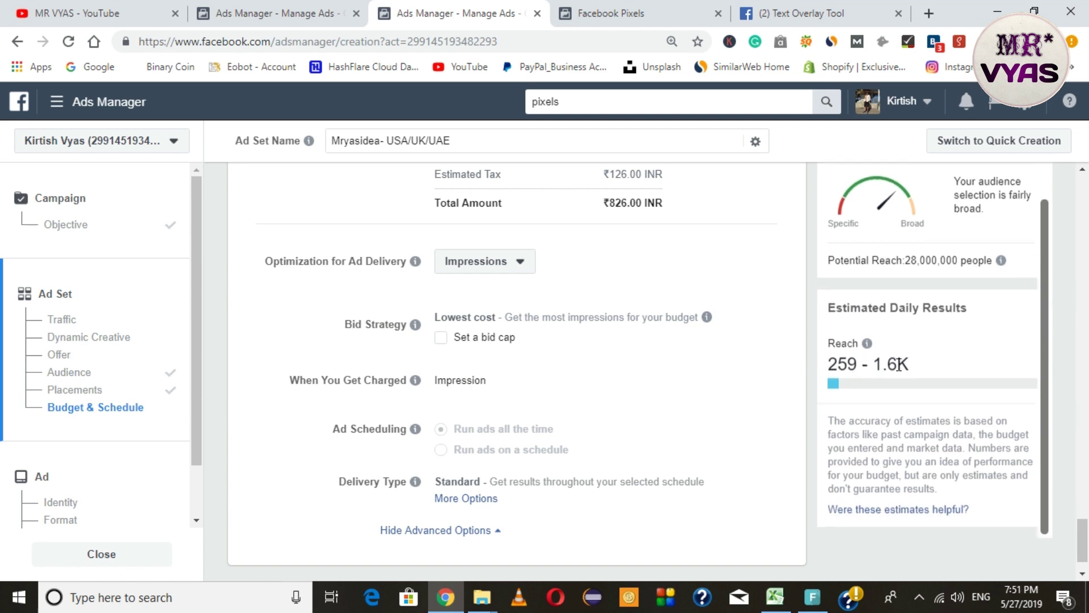
left_click_drag(916, 371, 699, 331)
left_click(597, 285)
left_click(497, 262)
left_click(491, 360)
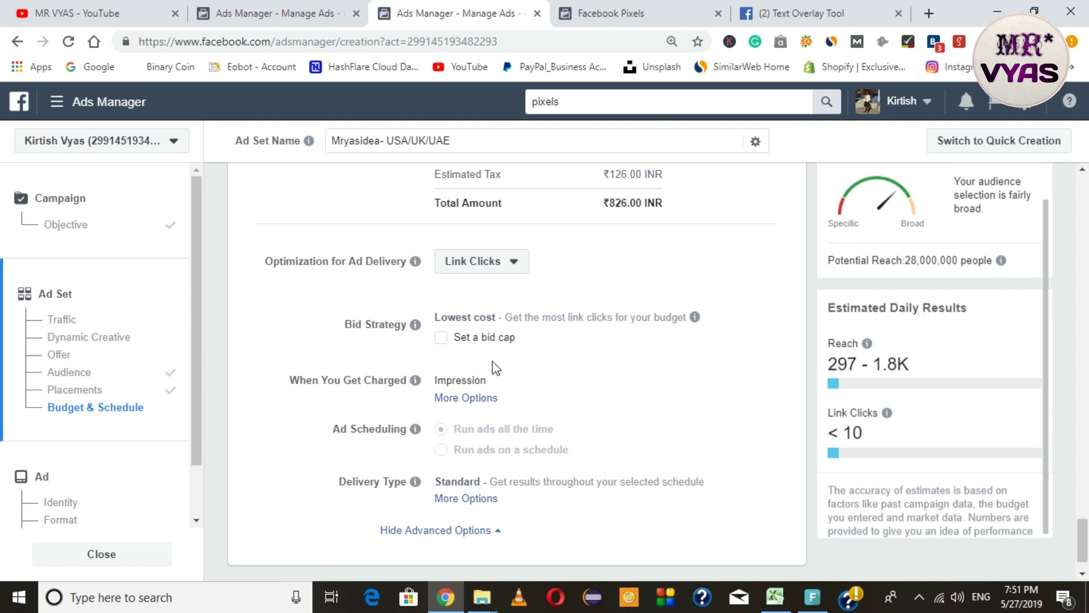
Step: Try bid caps of ₹0.10 and ₹1.00 per link click, and turn the bid cap off again
left_click(441, 338)
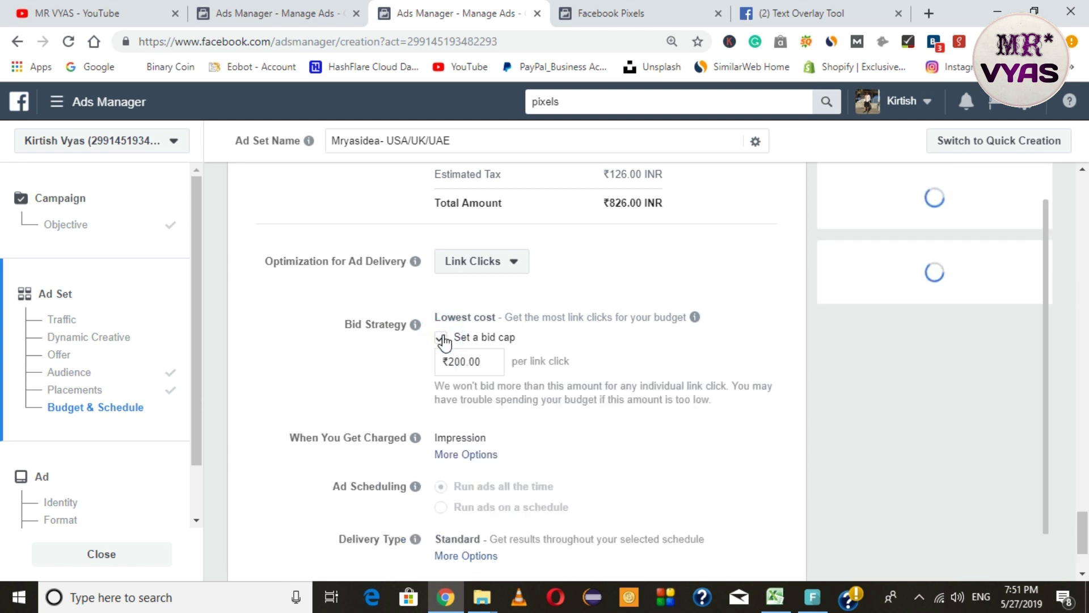
double_click(485, 365)
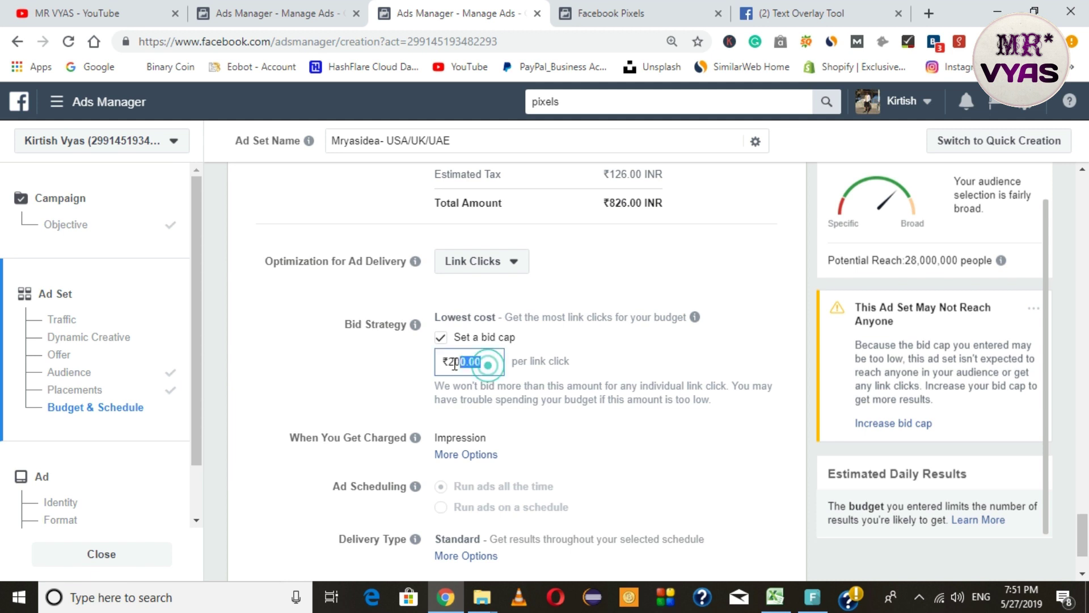
type("20")
double_click(470, 361)
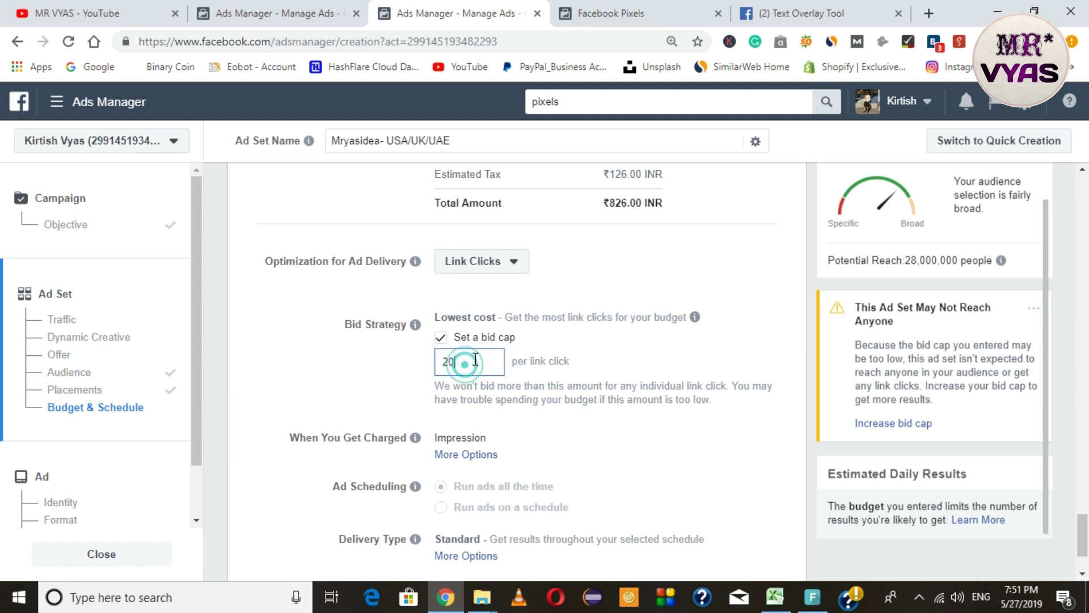
left_click(406, 362)
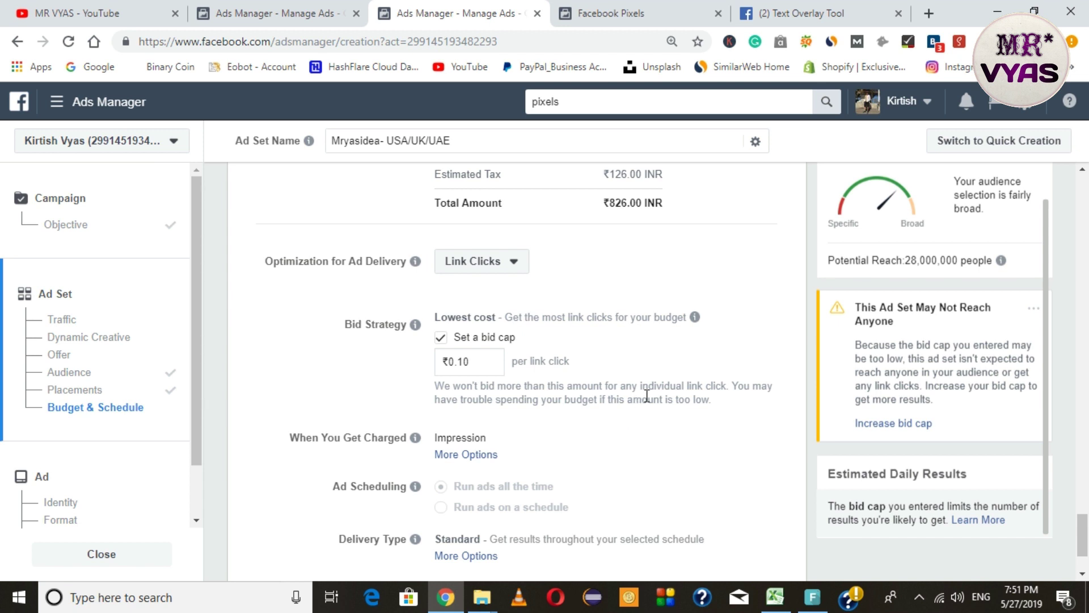
left_click_drag(483, 360, 427, 368)
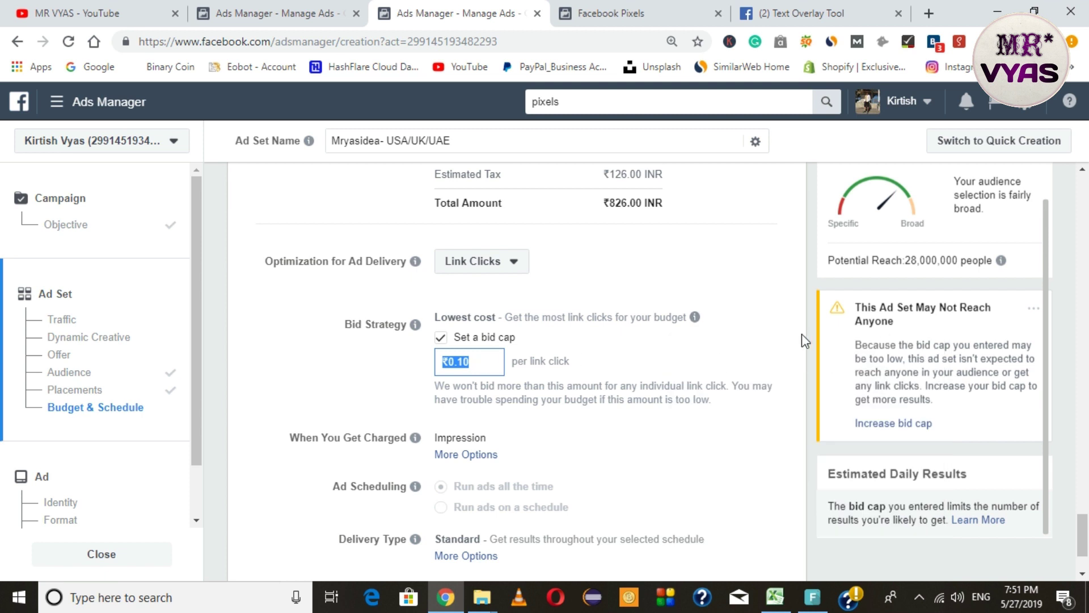
type("1")
left_click(746, 350)
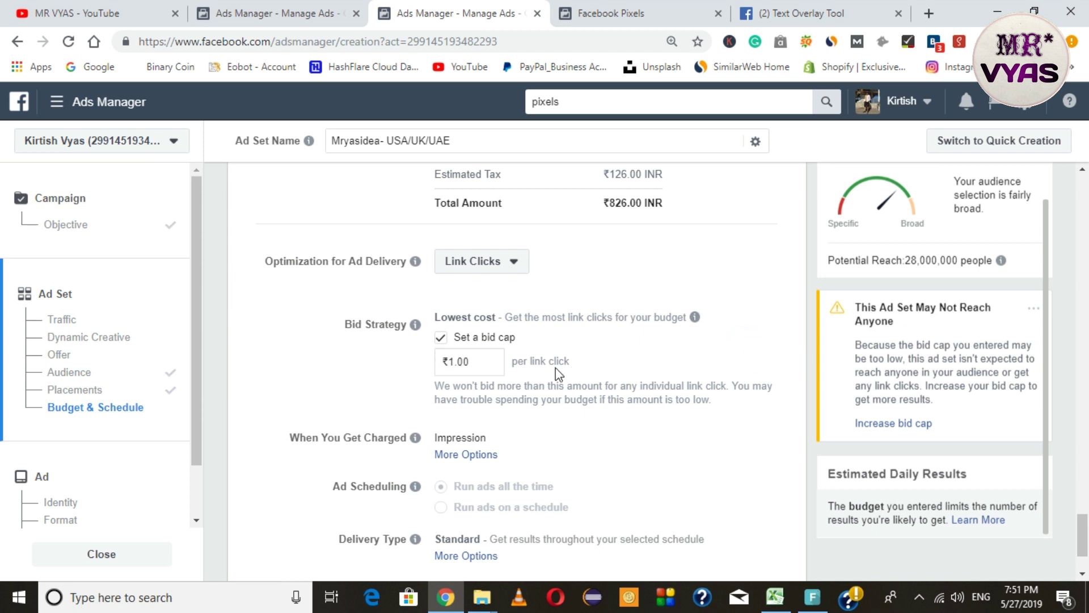
left_click(441, 337)
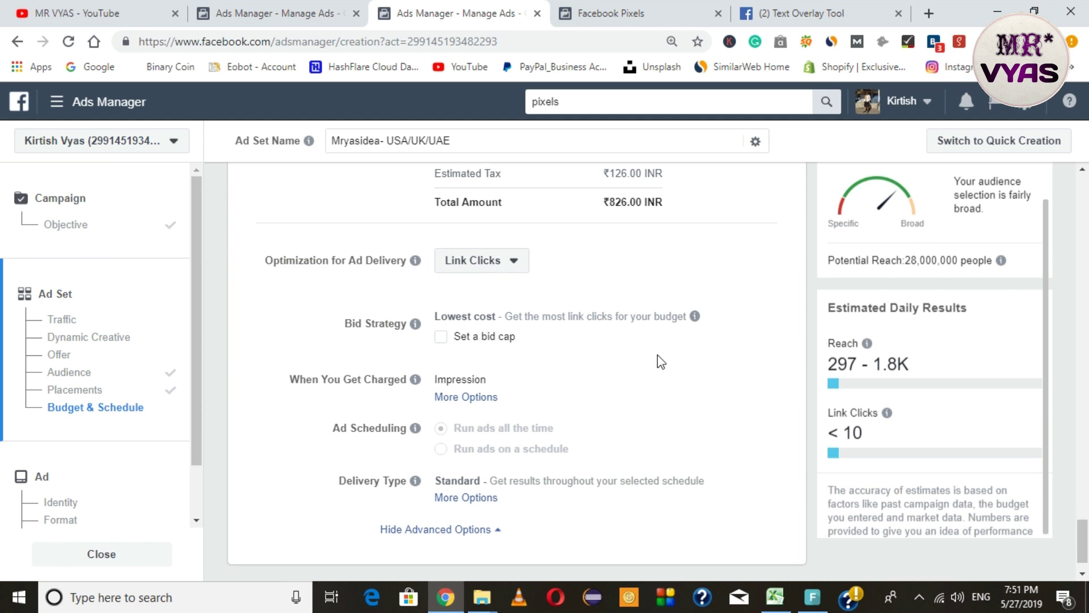
Step: Check the remaining advanced delivery options and continue from the ad set to the ad setup
scroll(660, 360, "down", 1)
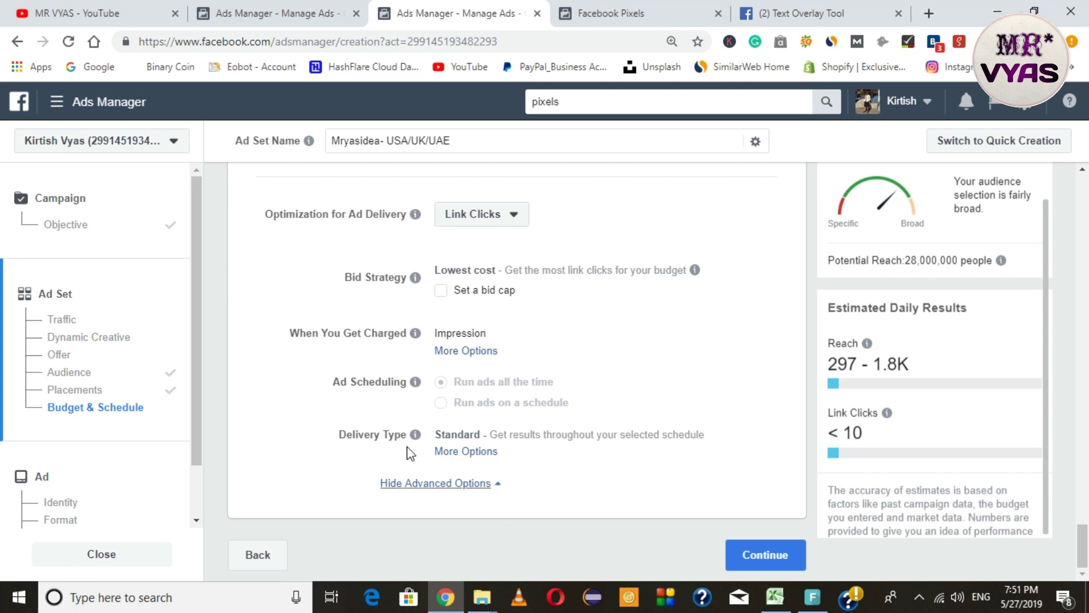
scroll(465, 260, "up", 5)
scroll(465, 263, "down", 5)
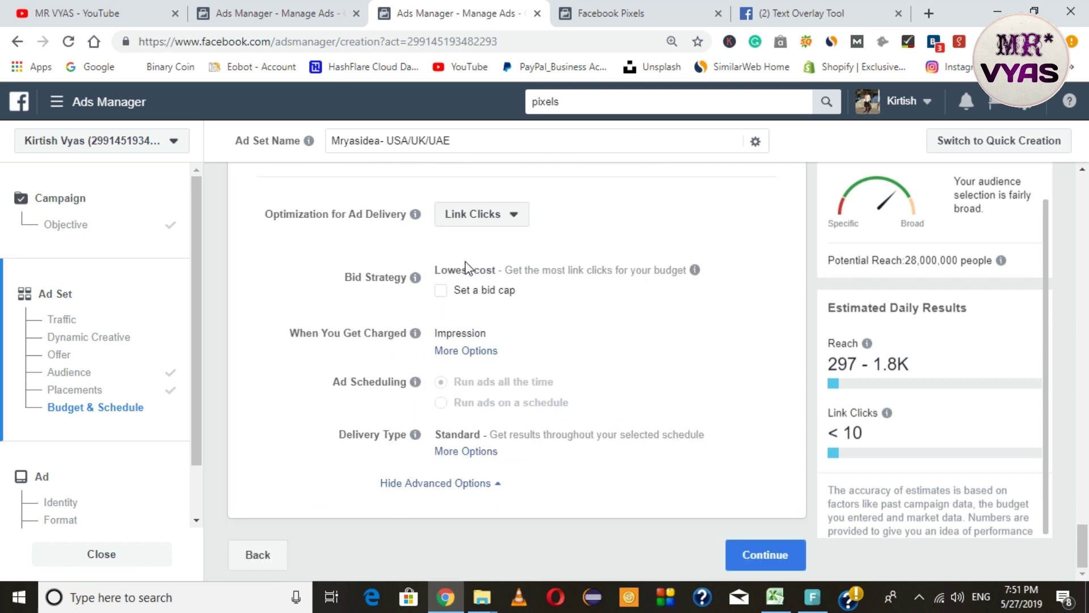
left_click(766, 554)
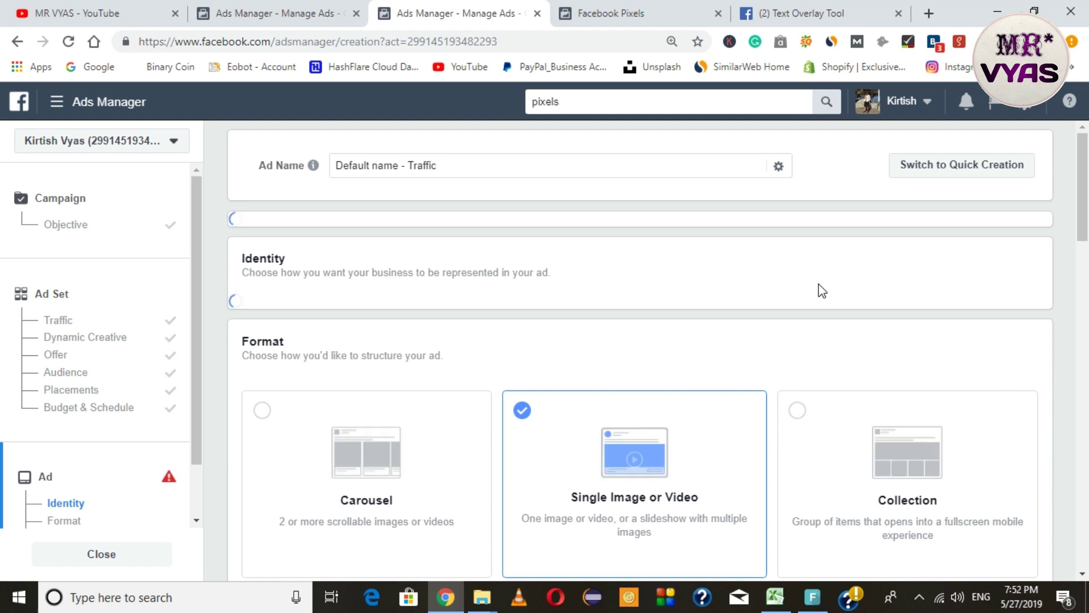
Step: Look over the ad's identity, format and media sections, and keep Mrvyas Idea as its Facebook Page
scroll(822, 292, "down", 2)
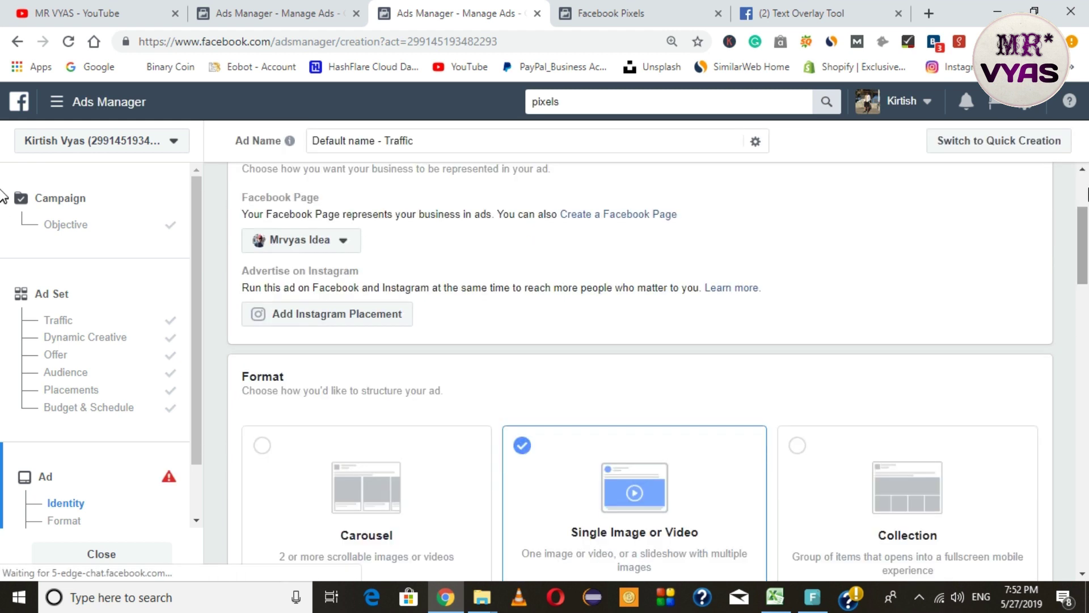
left_click_drag(1084, 244, 1084, 348)
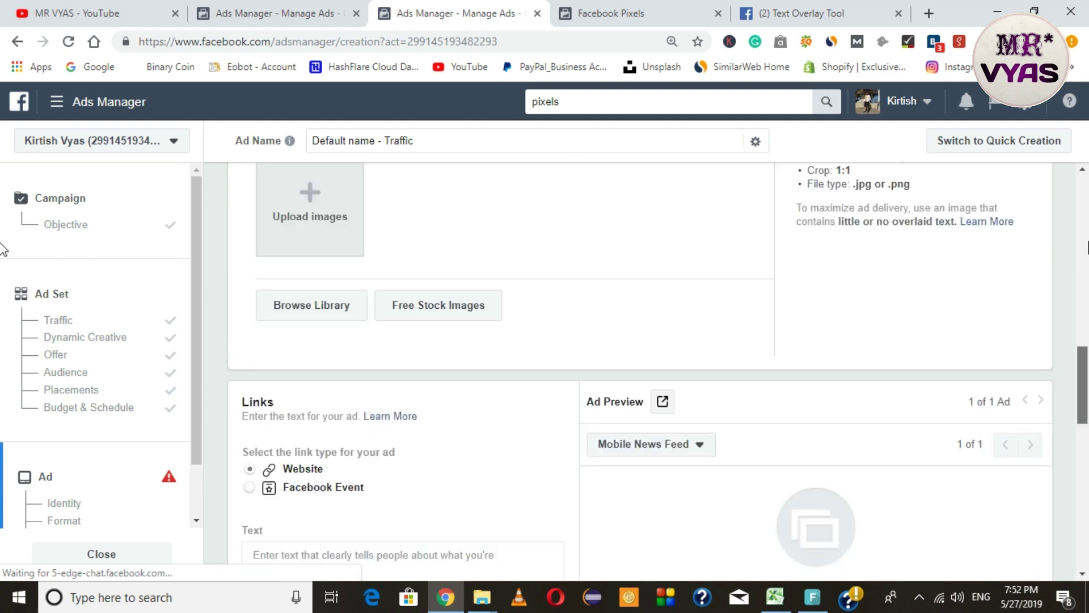
left_click(1085, 267)
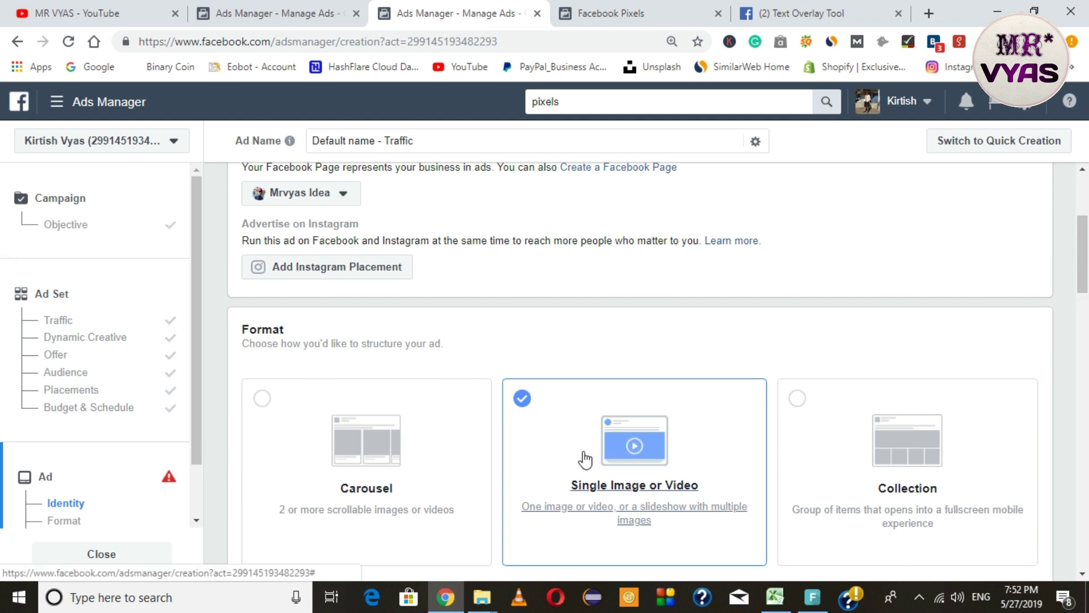
left_click(312, 199)
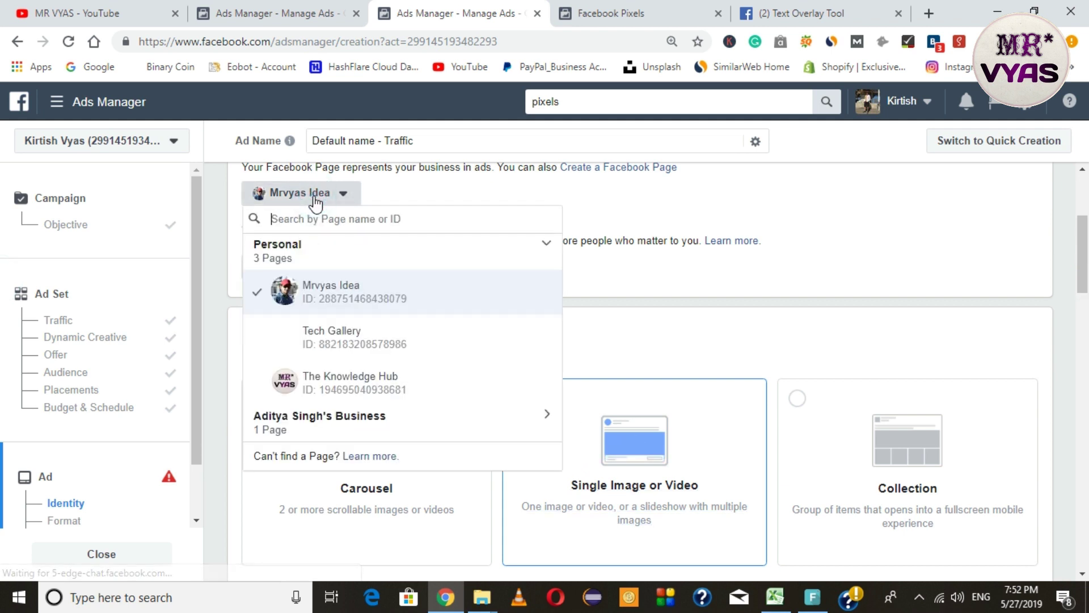
left_click(304, 290)
Step: Add Ripple (12).png from the account's image library as the image for the ad
left_click_drag(1085, 278, 1086, 369)
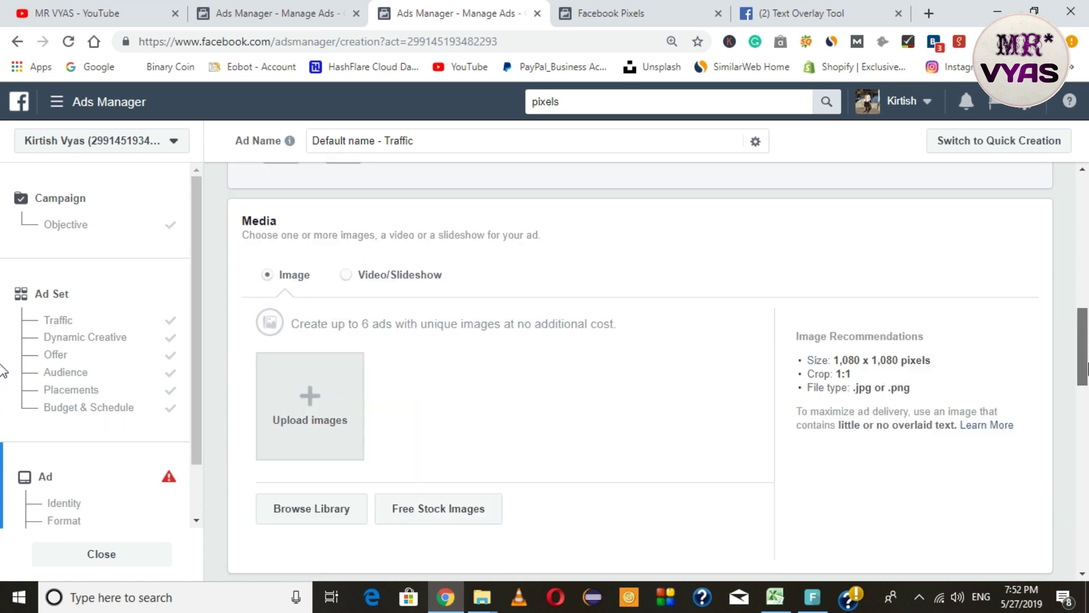
scroll(3, 372, "up", 2)
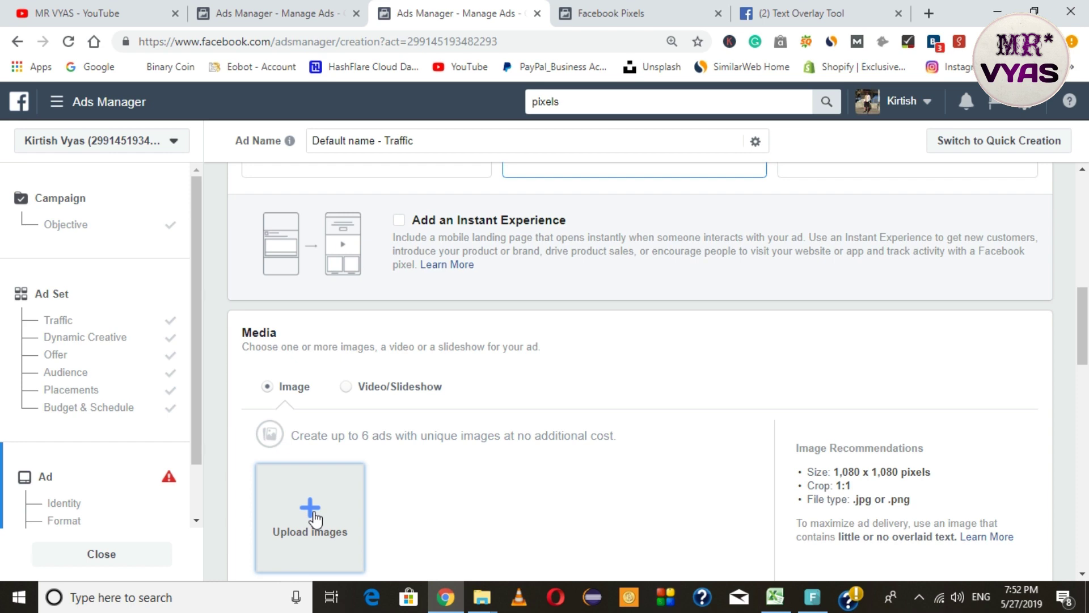
scroll(316, 520, "down", 5)
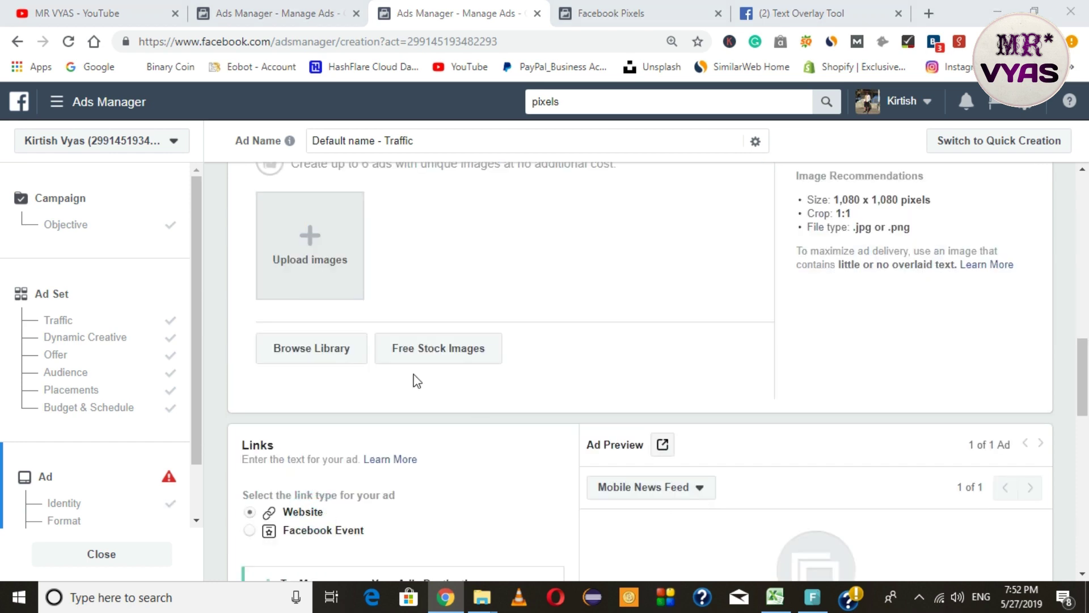
left_click(304, 346)
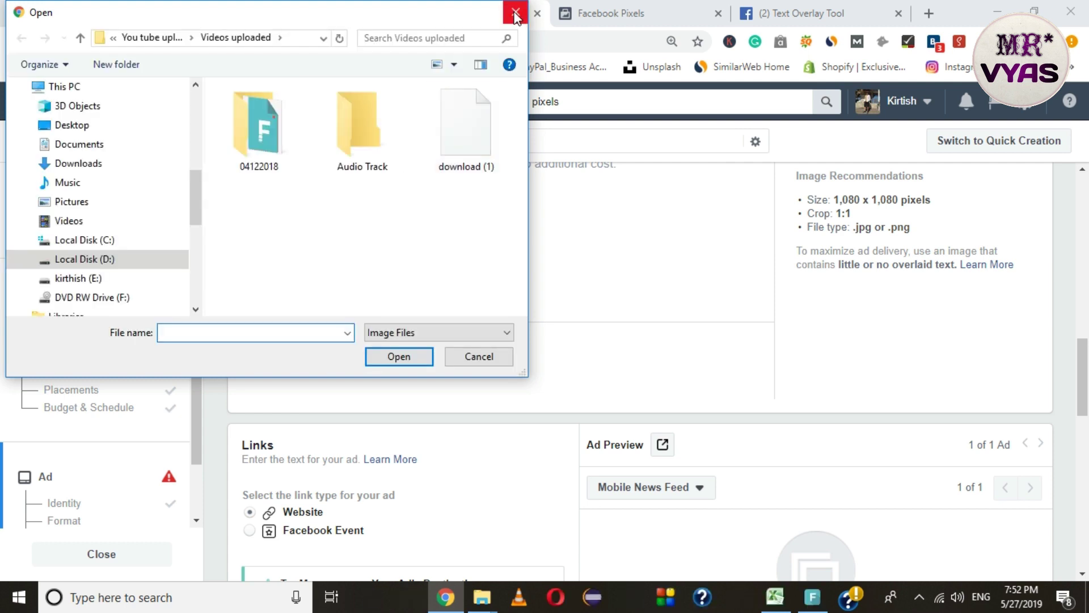
left_click(515, 12)
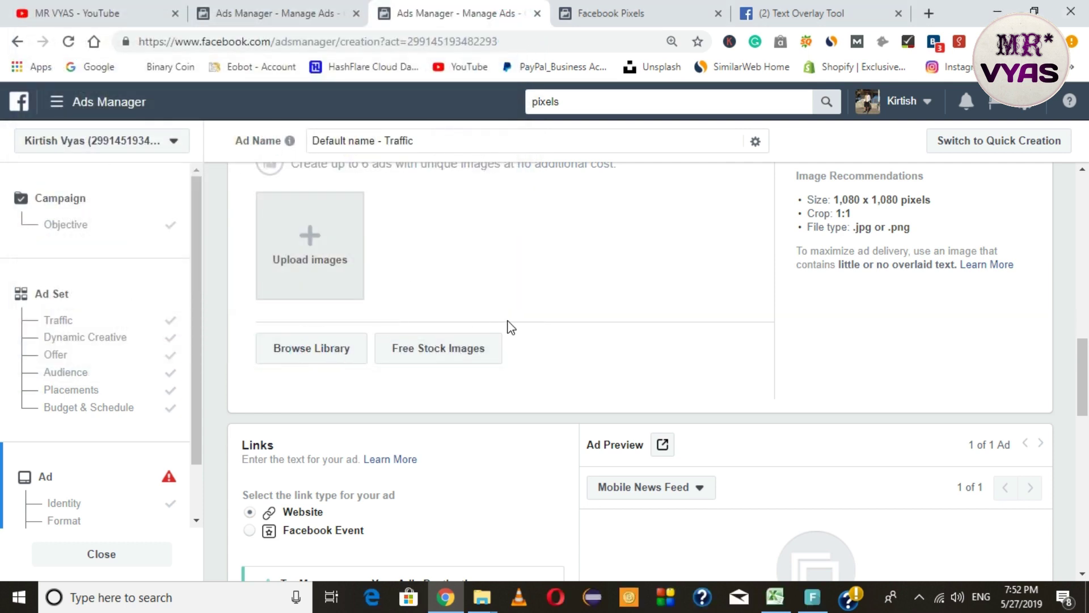
left_click(294, 357)
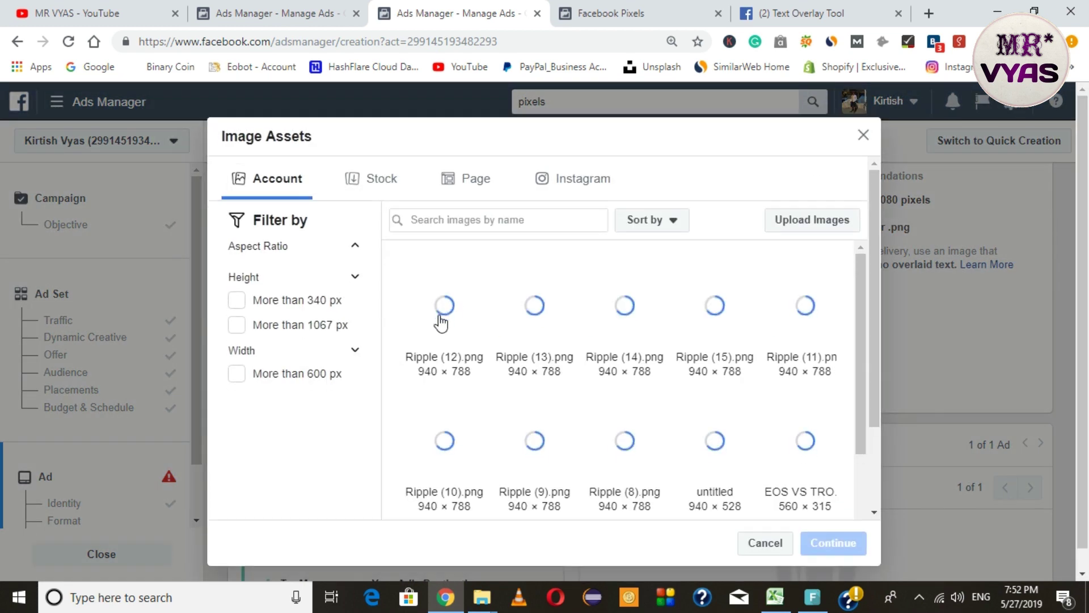
left_click(441, 314)
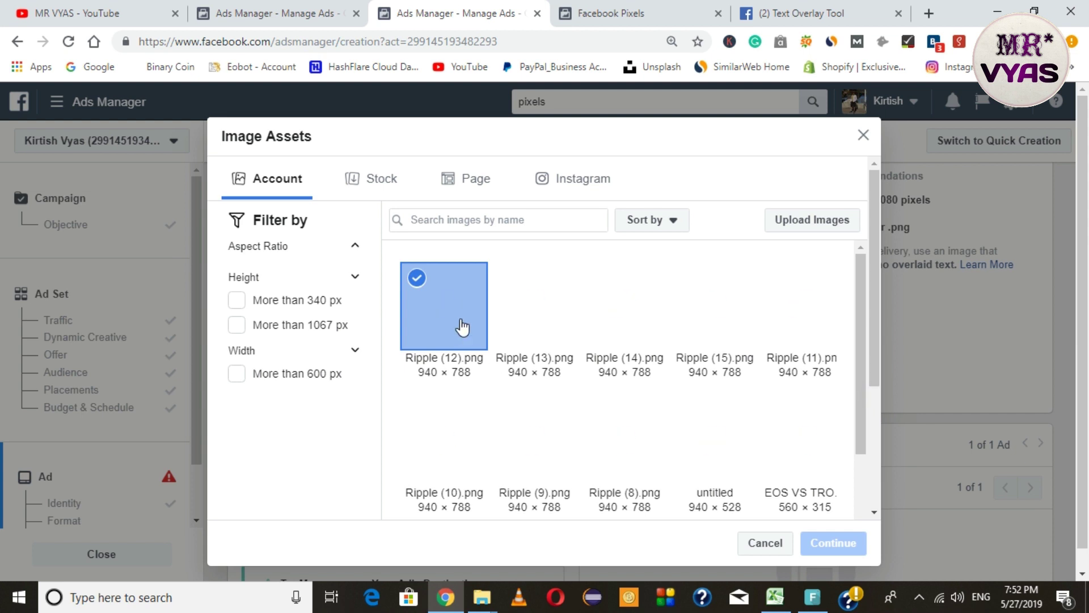
left_click(832, 543)
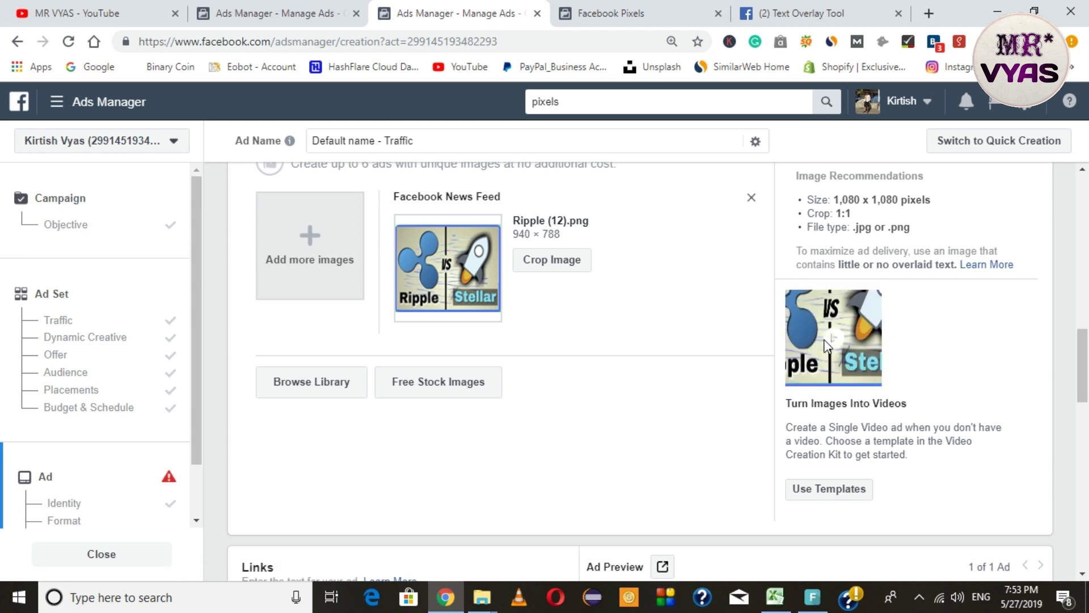
Step: Switch to Facebook's Text Overlay Tool page and look over its Image Text Check section
left_click(815, 14)
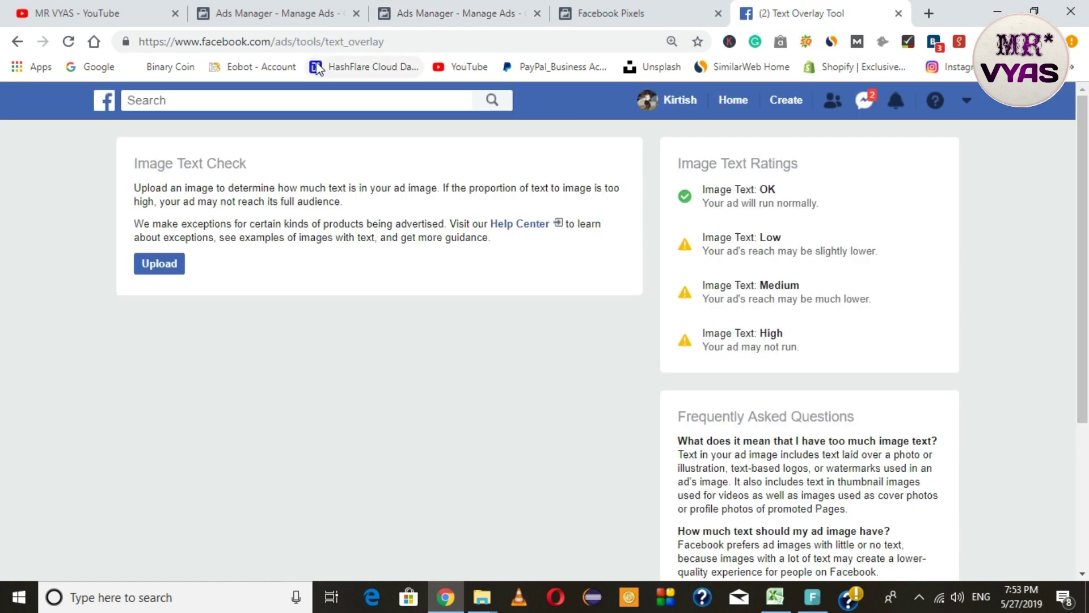
left_click_drag(136, 163, 255, 179)
left_click(287, 160)
Step: Upload Ripple (6) from Downloads to the image text check and read its rating against the Image Text Ratings
left_click(163, 265)
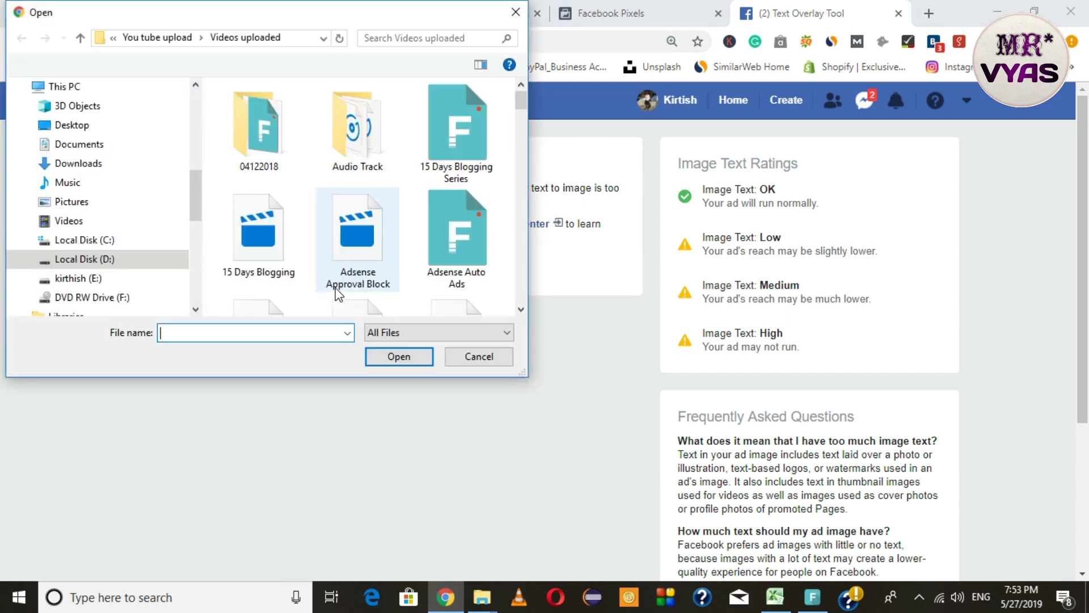
left_click(79, 163)
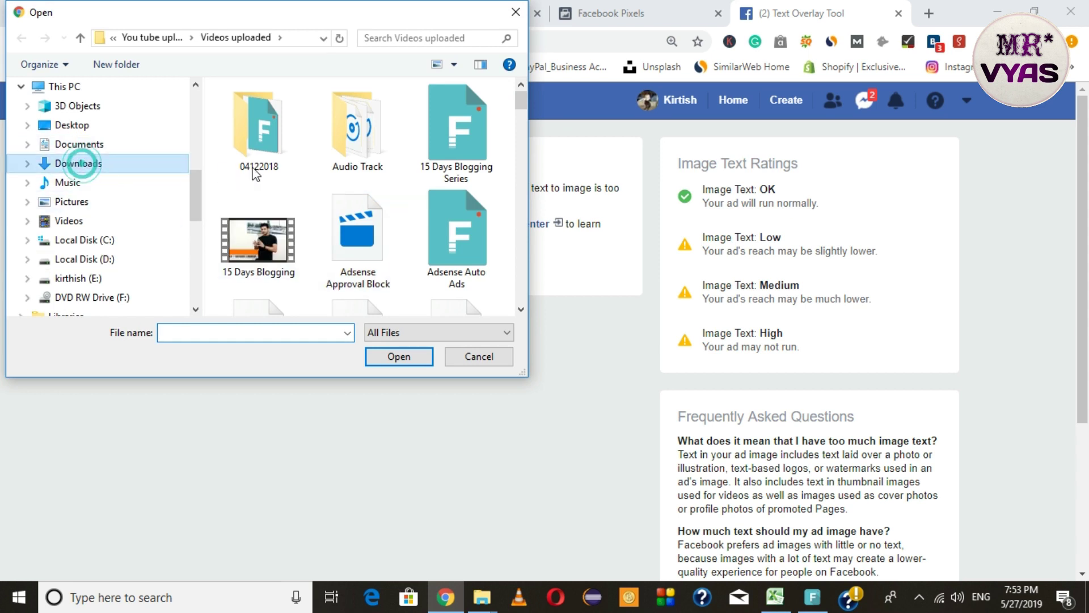
scroll(281, 141, "down", 5)
left_click(280, 141)
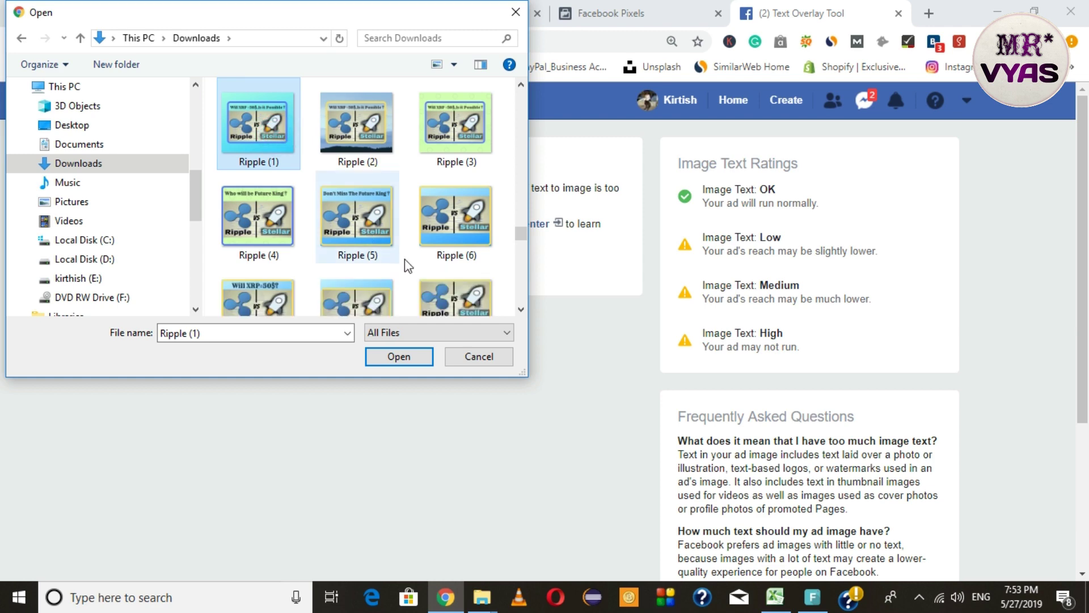
left_click(479, 130)
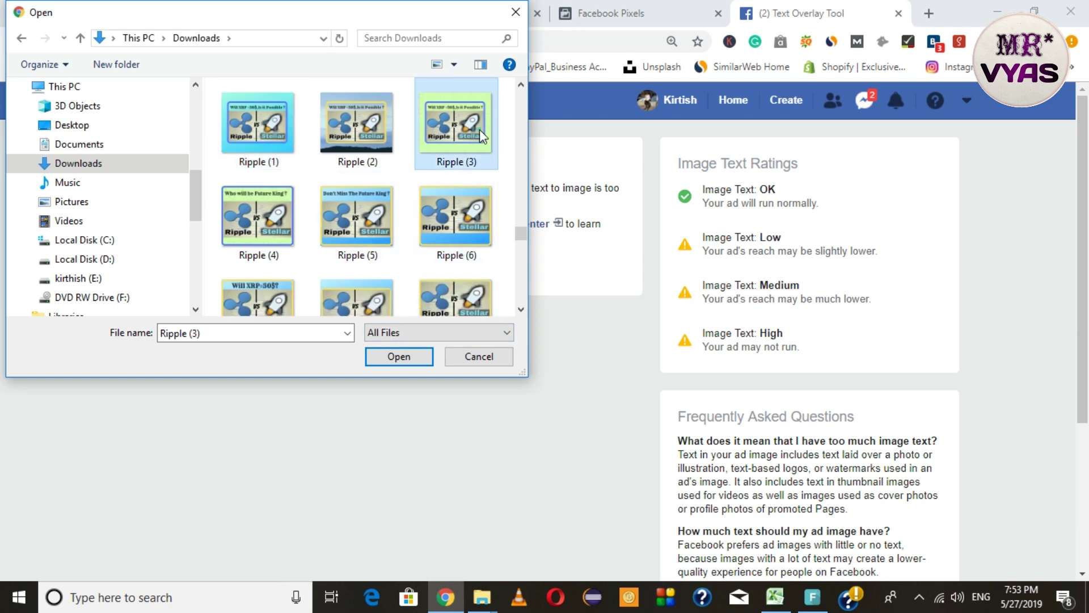
left_click(454, 223)
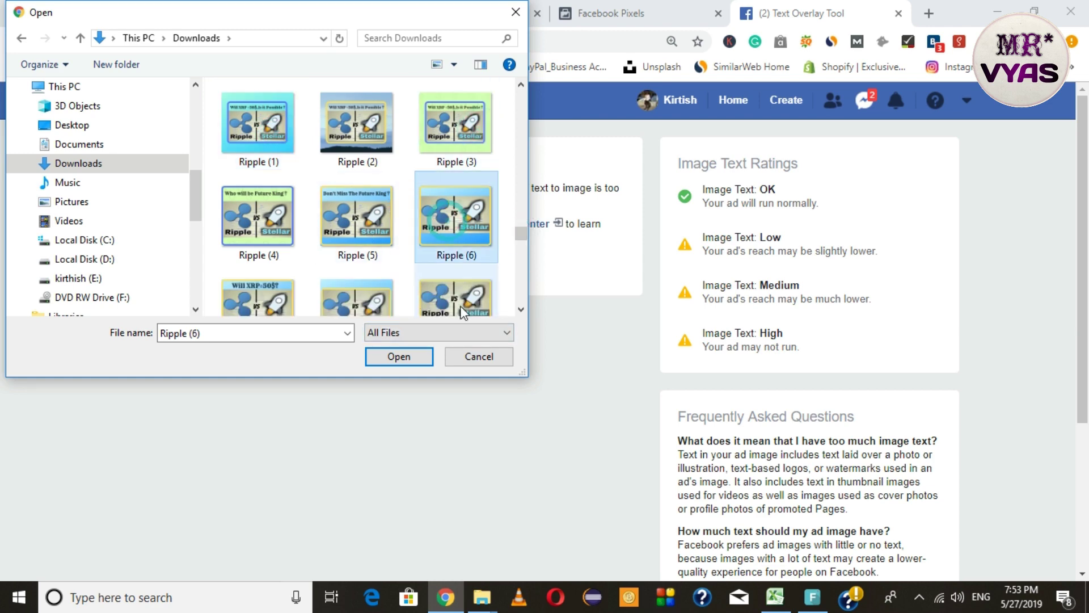
left_click(375, 357)
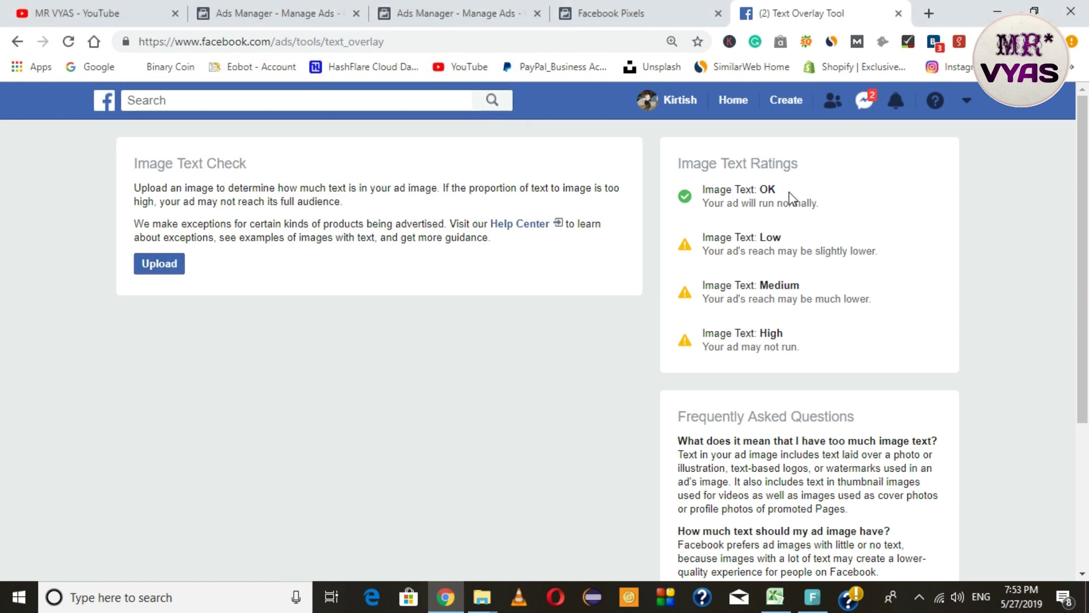
left_click_drag(703, 202, 769, 202)
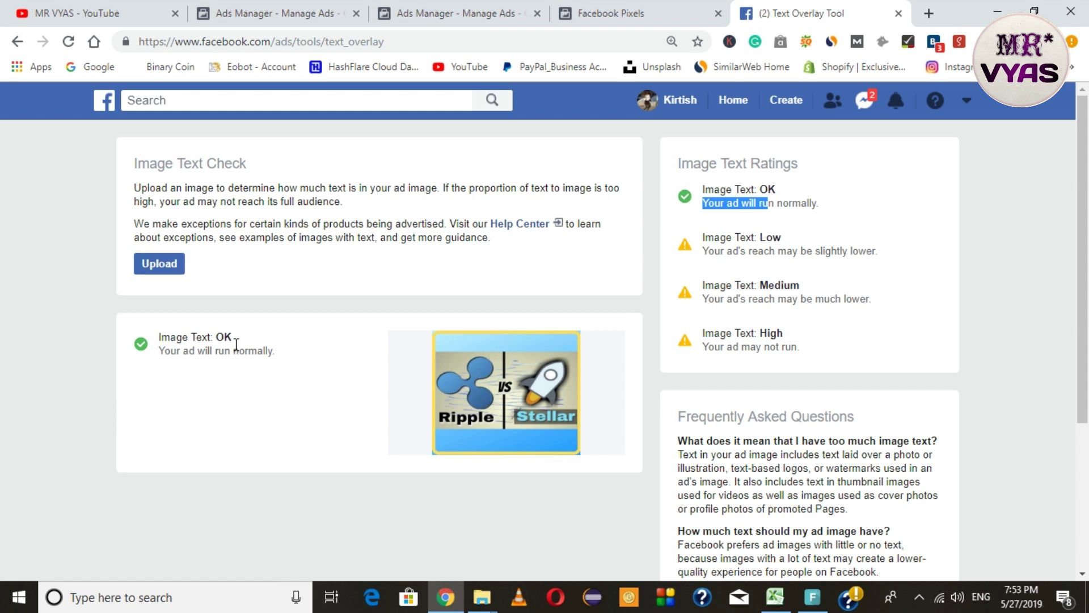
left_click_drag(198, 351, 279, 373)
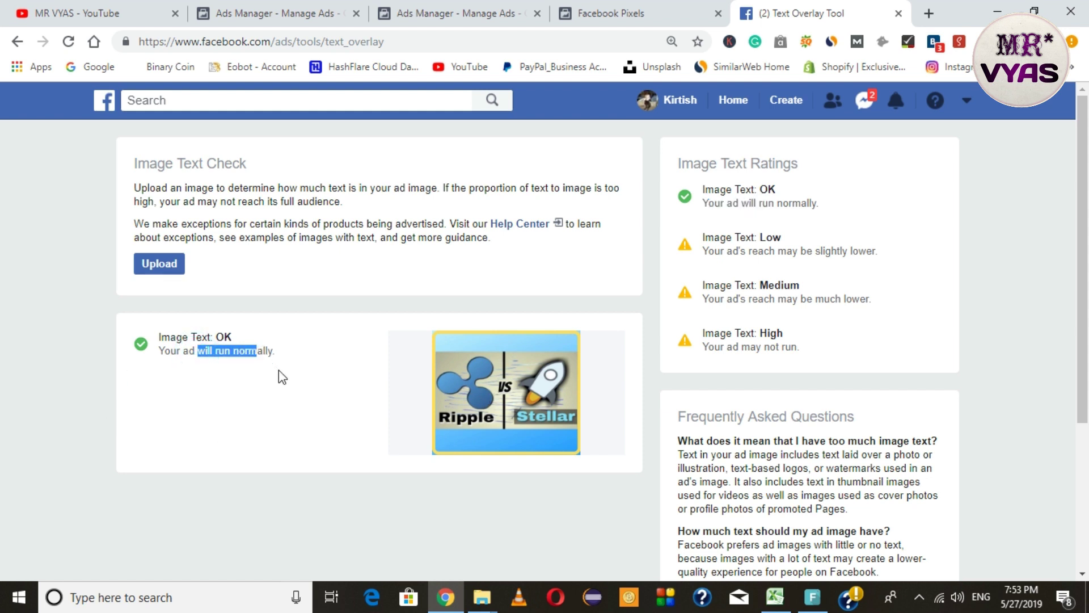
left_click(279, 372)
Step: Run Ripple (4) from Downloads through the image text check and compare its rating with the previously checked image
left_click(150, 265)
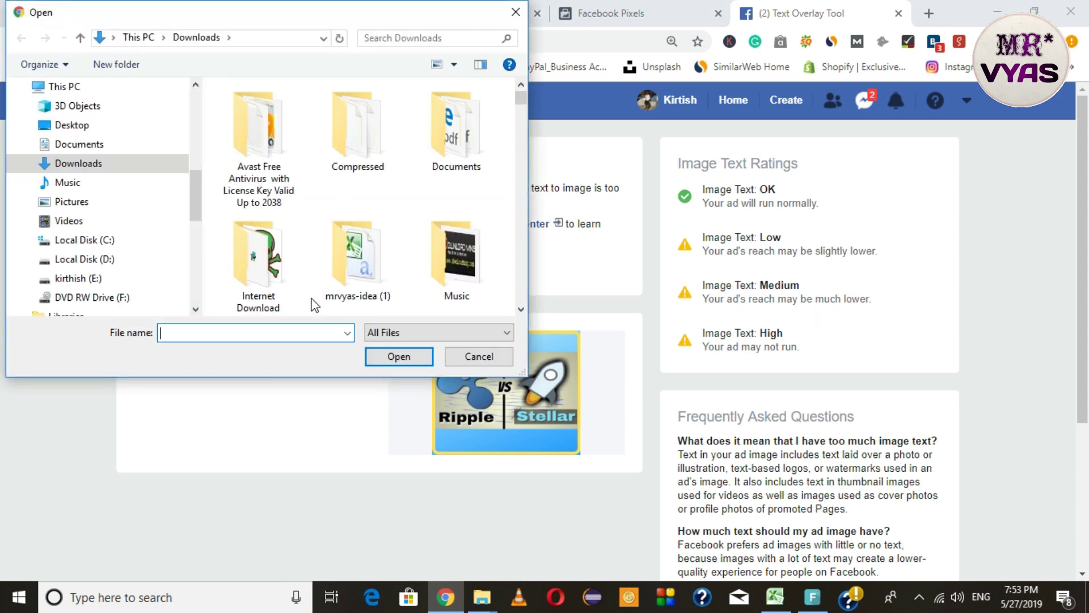
left_click(393, 145)
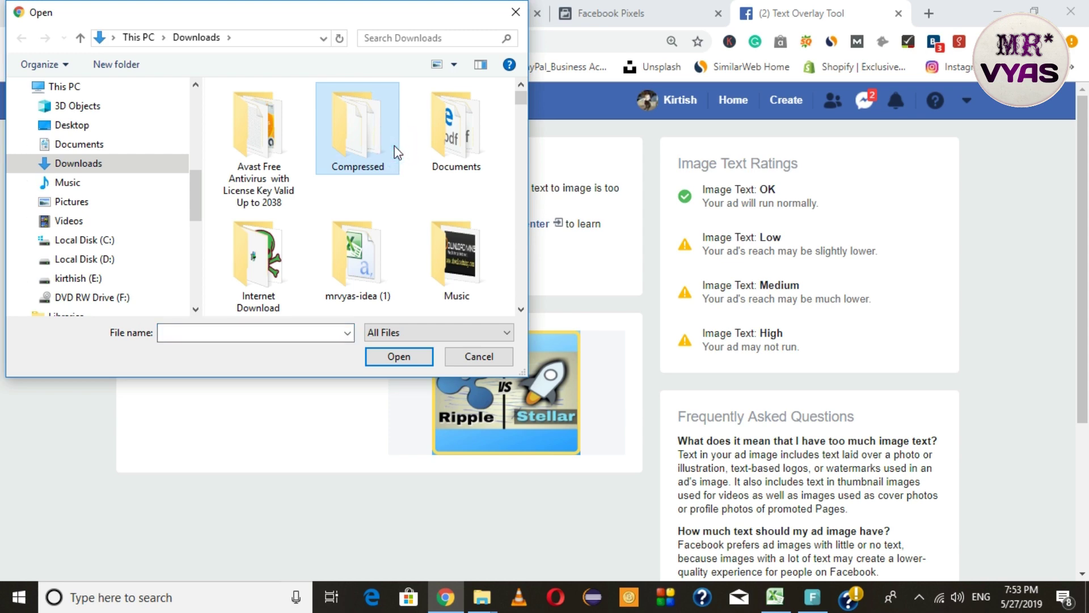
key("r")
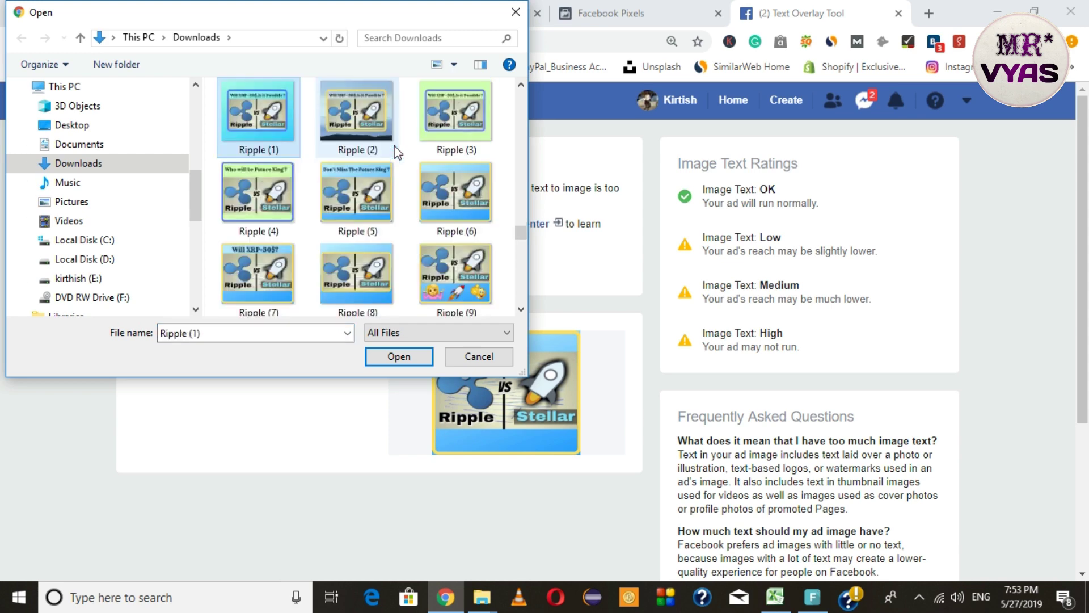
left_click(235, 177)
left_click(419, 356)
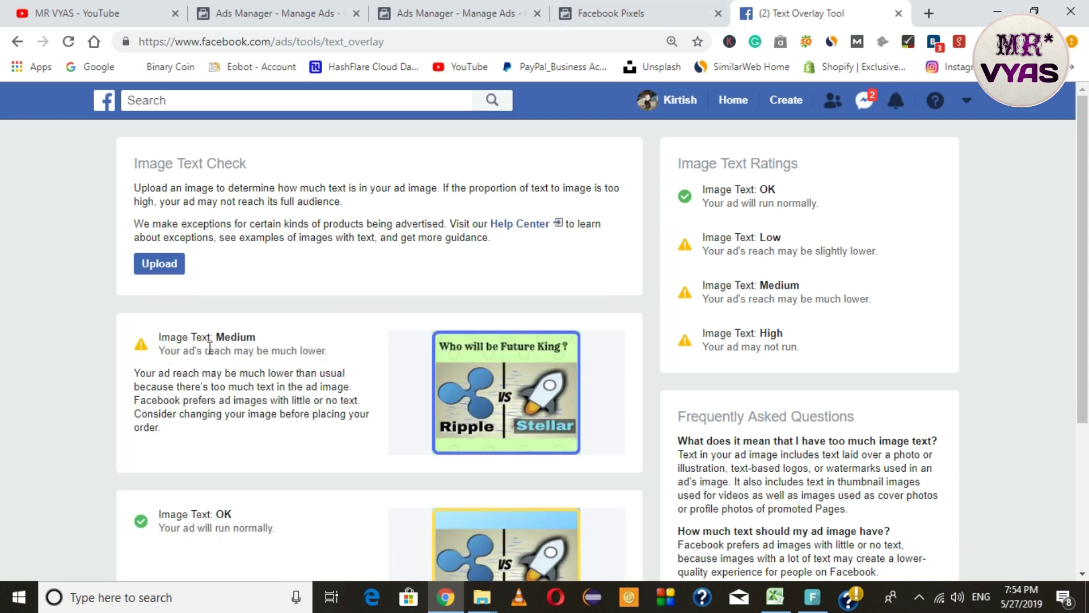
left_click_drag(234, 350, 320, 373)
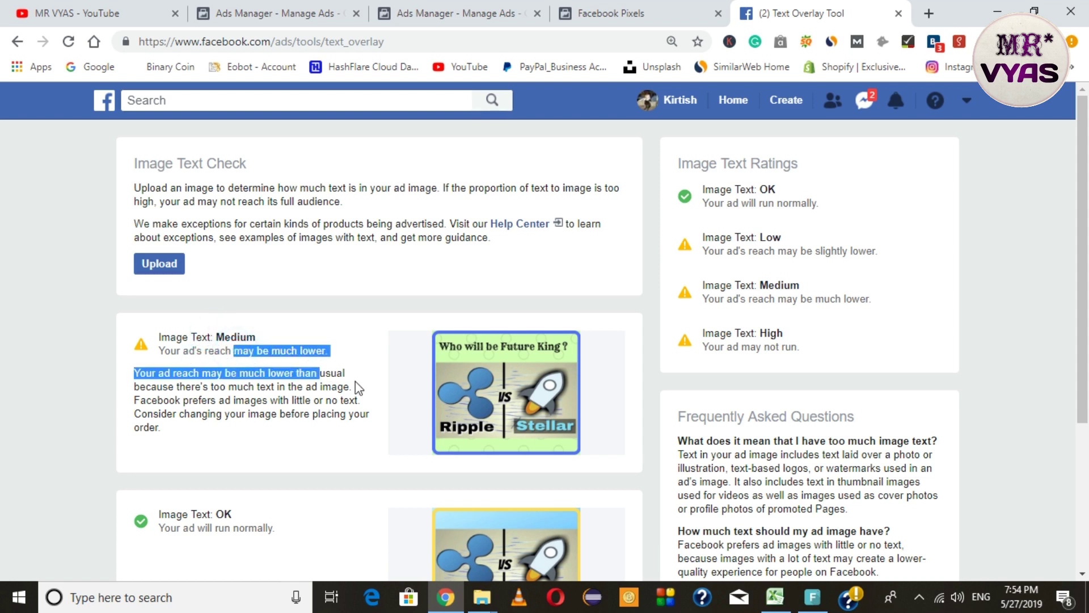
left_click(355, 381)
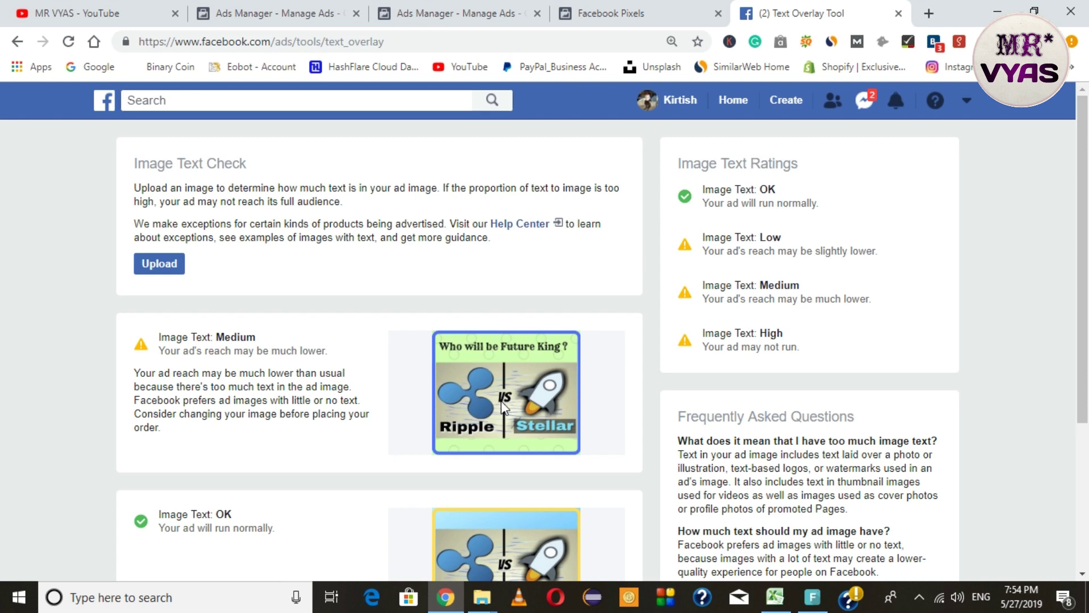
scroll(503, 403, "down", 4)
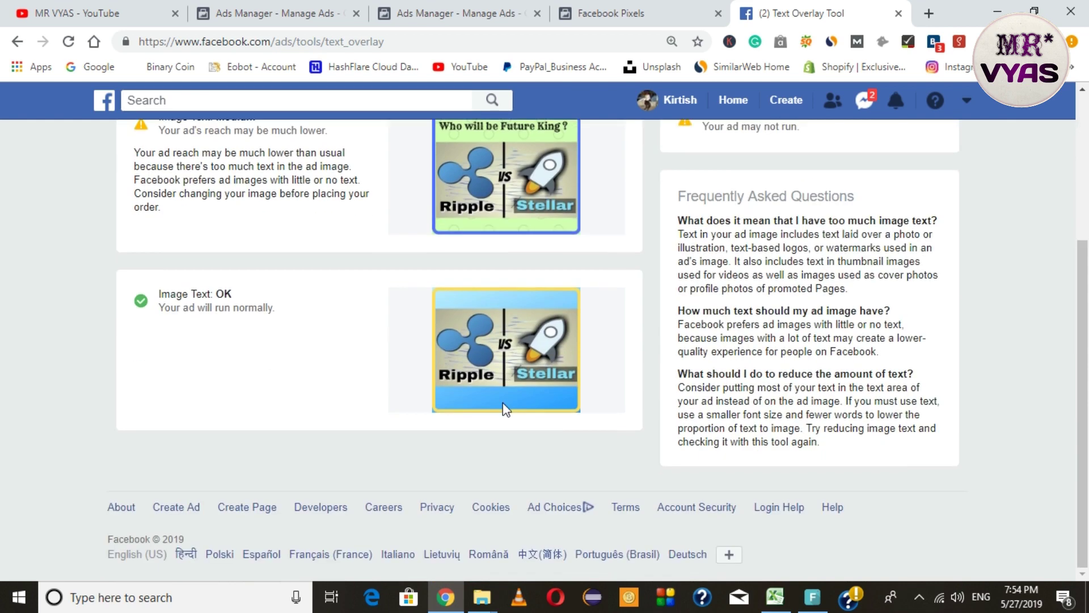
scroll(502, 403, "up", 1)
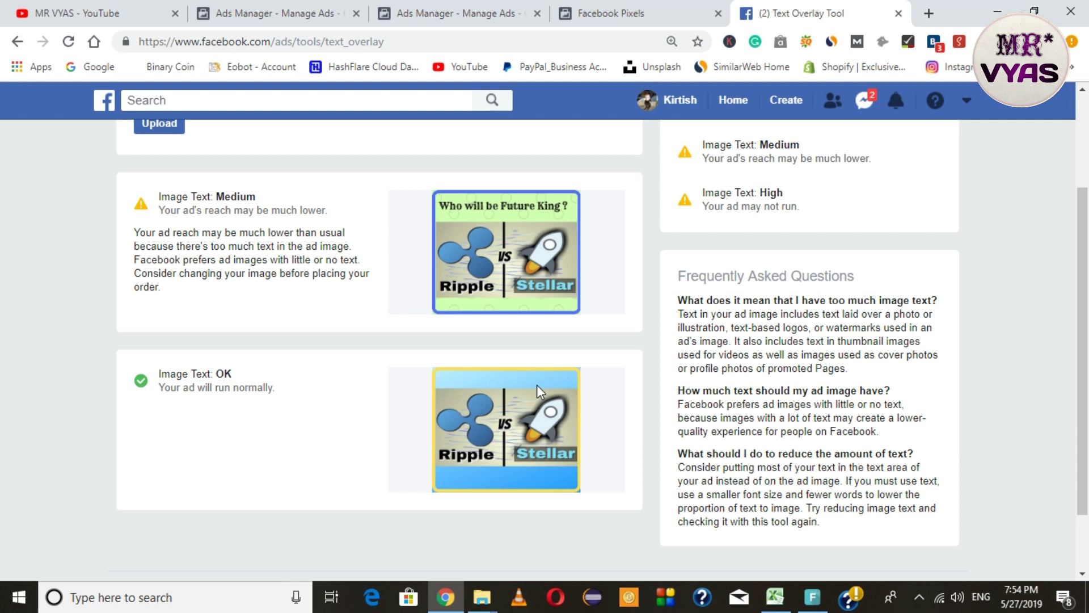
Step: Return to the Ads Manager ad setup, add Ripple (4) from Downloads as a second ad image, and view both ads' images
left_click(461, 13)
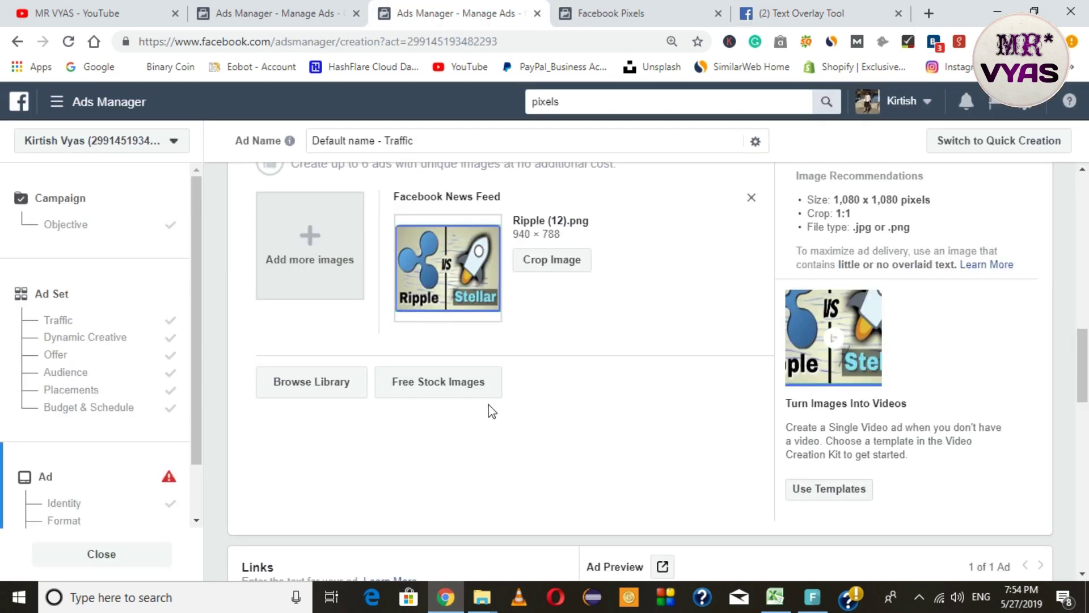
left_click(299, 251)
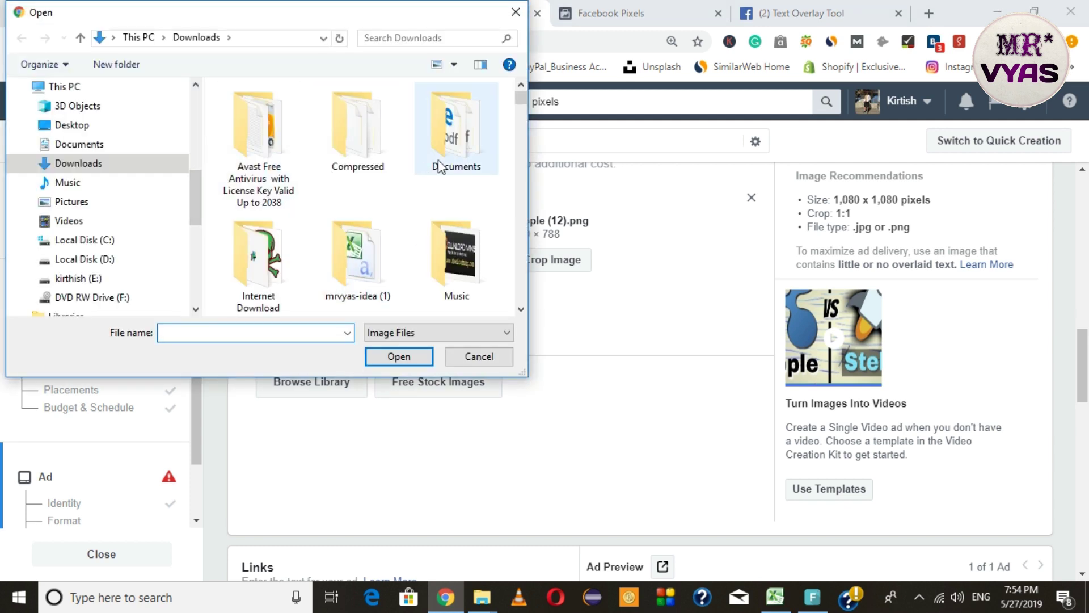
scroll(439, 161, "down", 5)
left_click(439, 153)
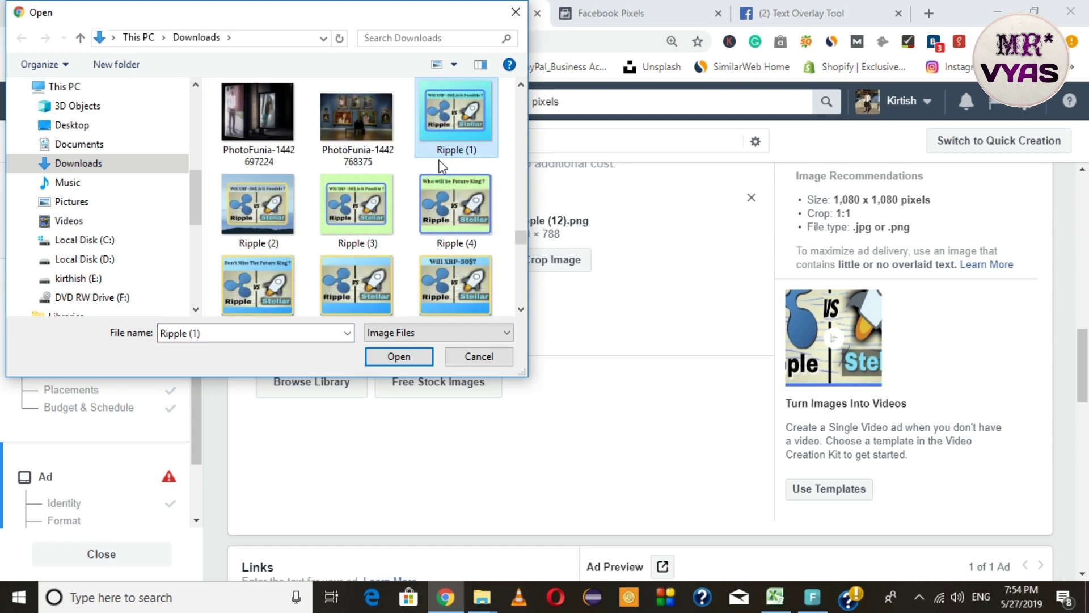
left_click(455, 195)
left_click(420, 358)
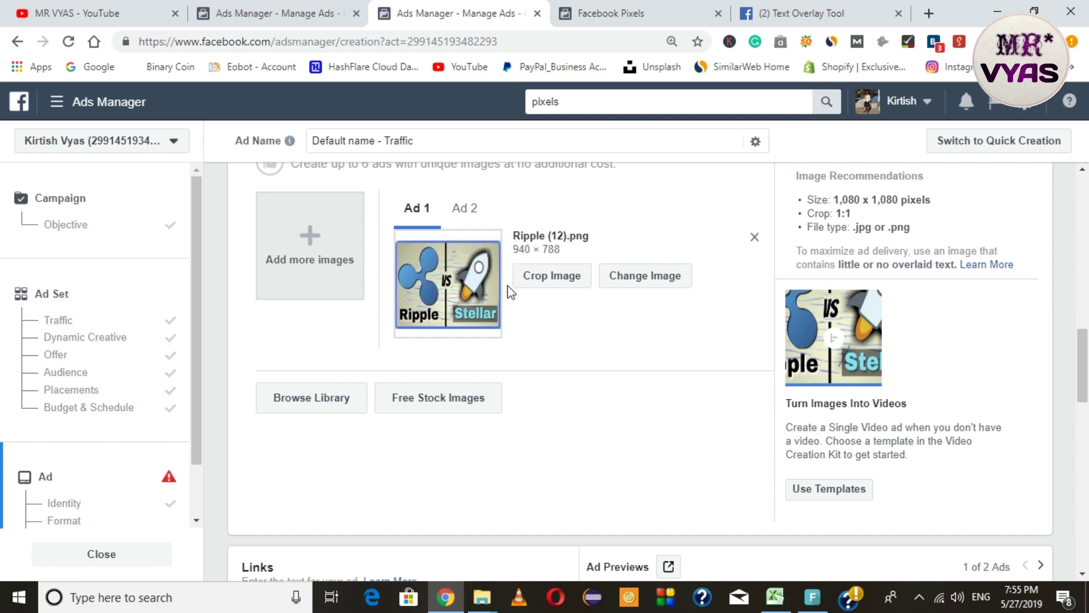
left_click(464, 211)
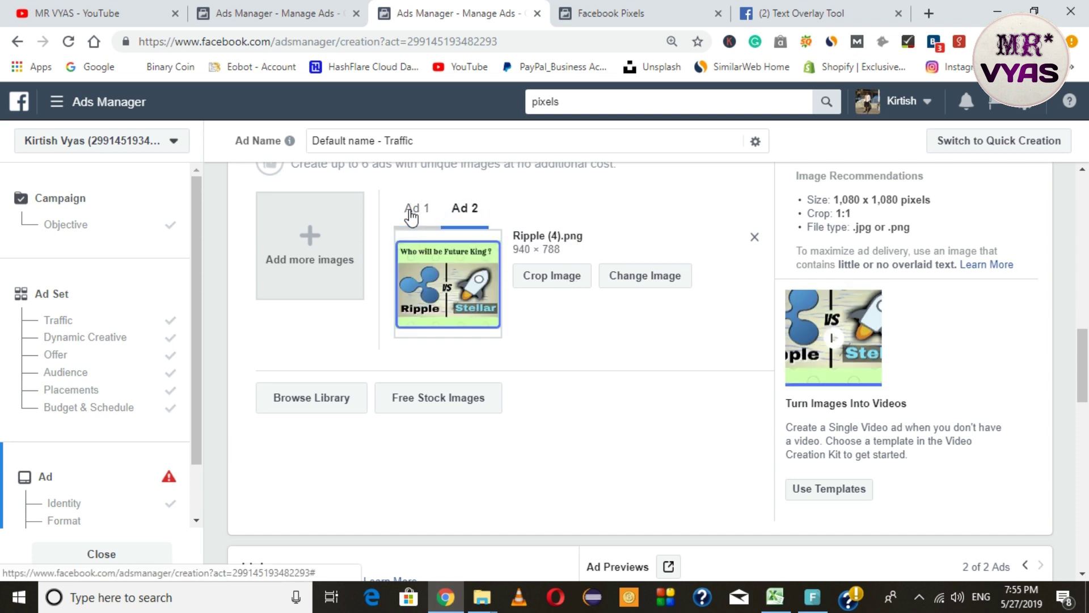
left_click(412, 223)
Step: Enter "What is difference in between stellar vs ripple" as the ad's text in the Links section
scroll(2, 378, "down", 2)
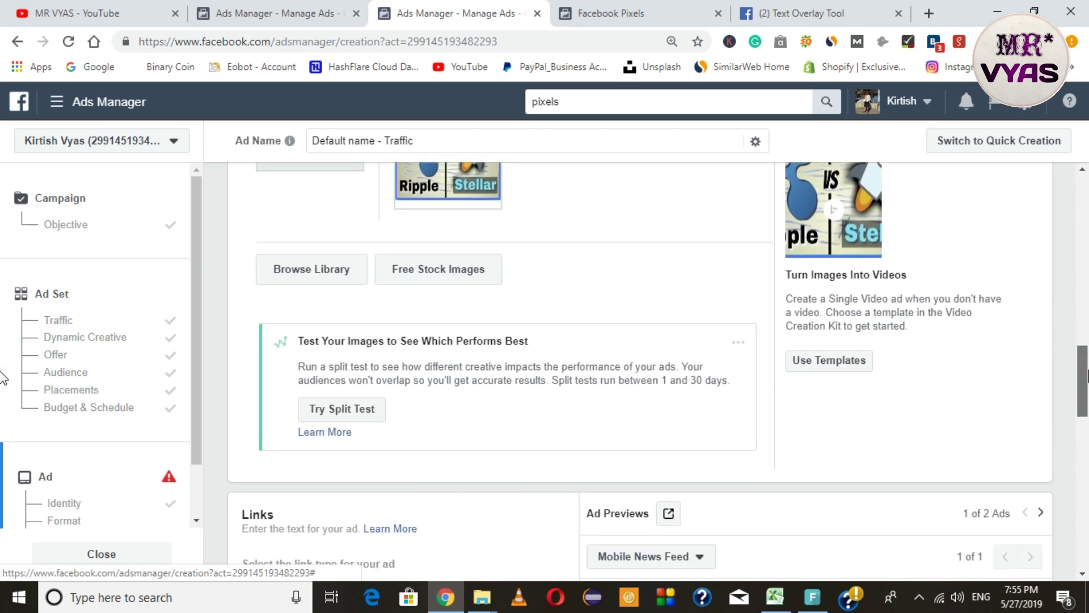
scroll(3, 377, "down", 8)
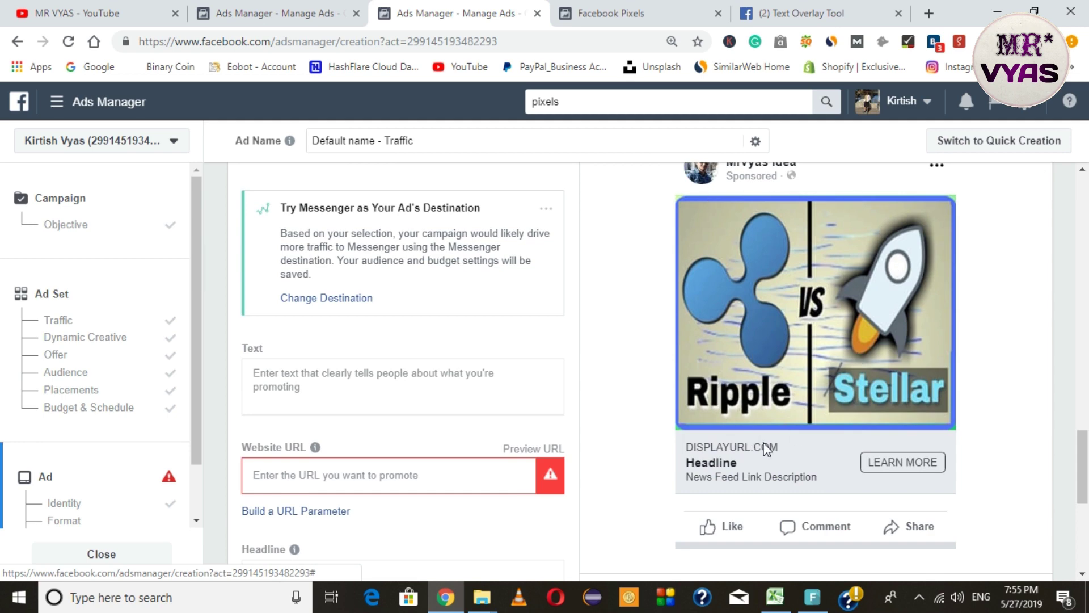
scroll(3, 479, "up", 2)
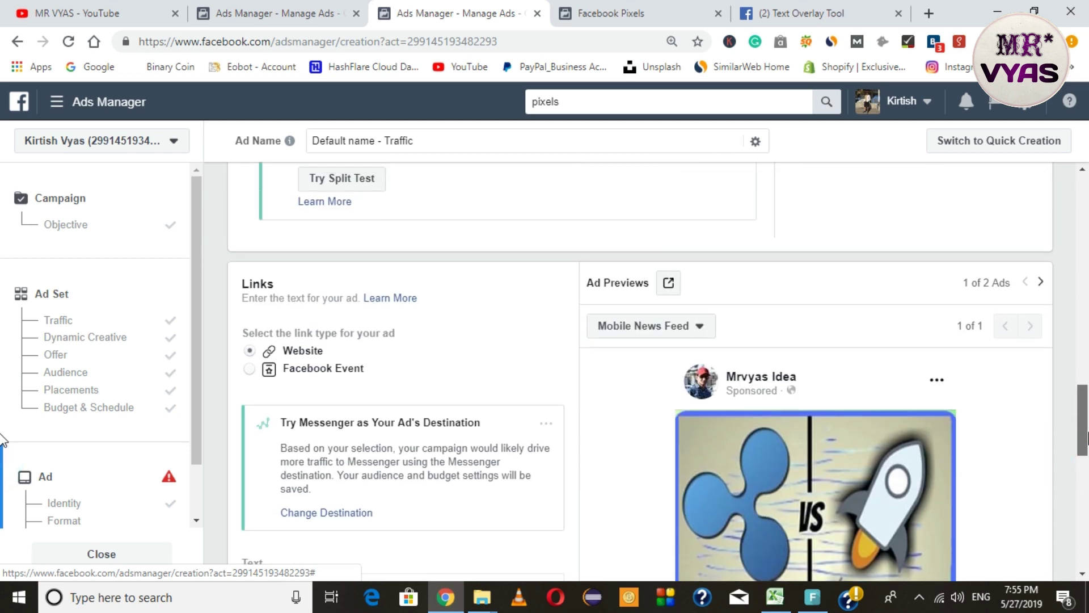
scroll(3, 479, "down", 3)
scroll(3, 480, "up", 1)
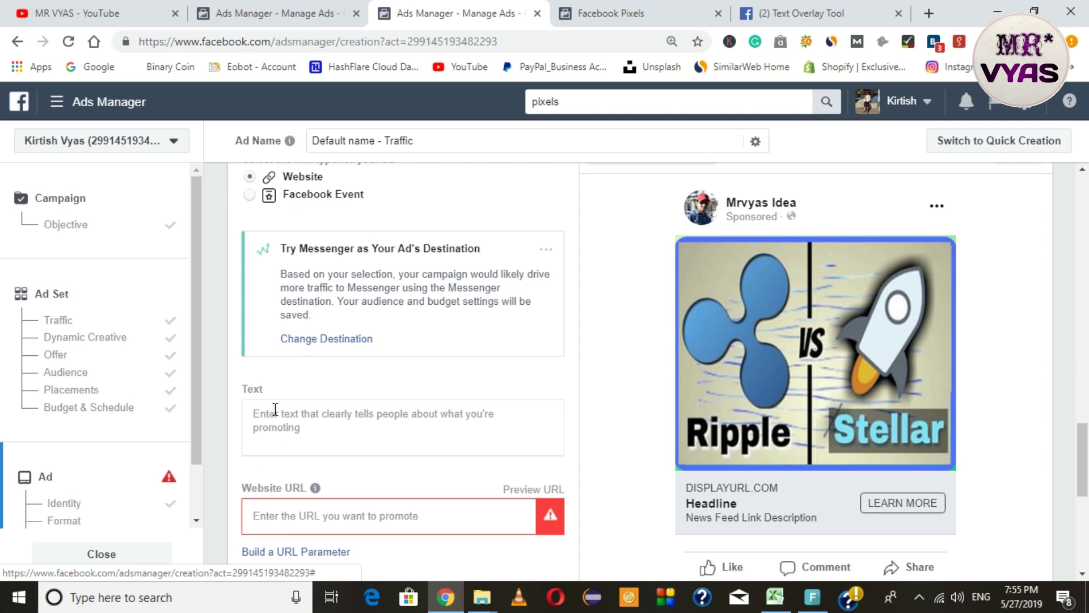
left_click(332, 432)
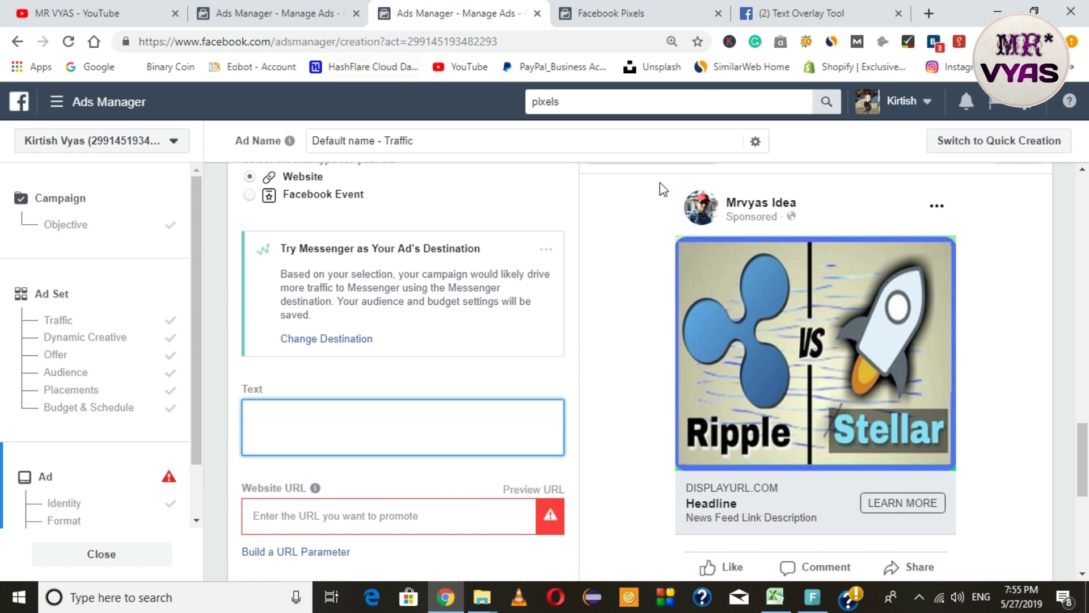
type("What is difference in")
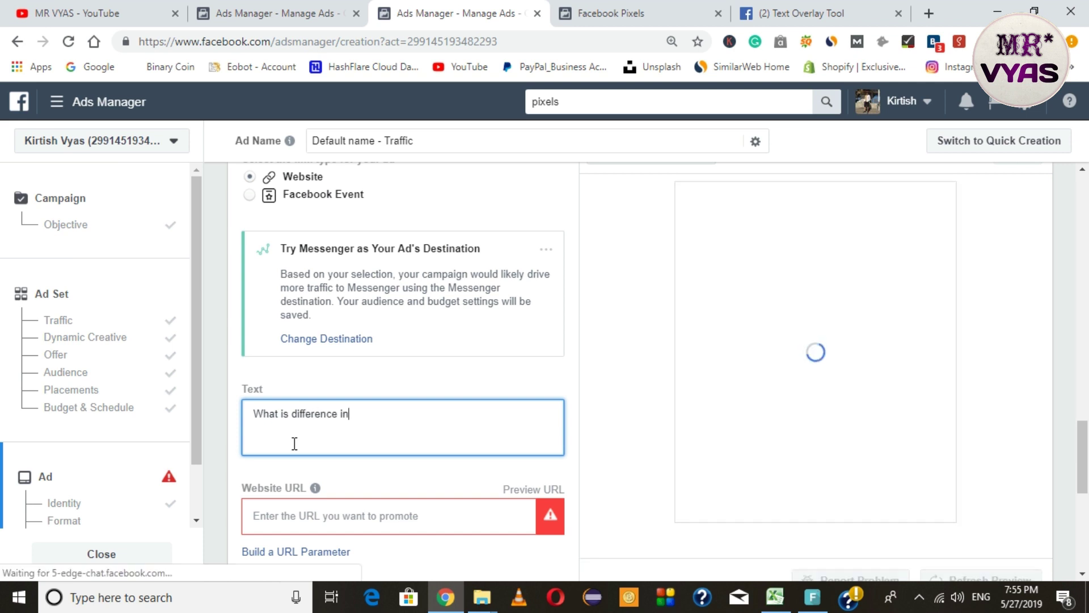
type(" between stella")
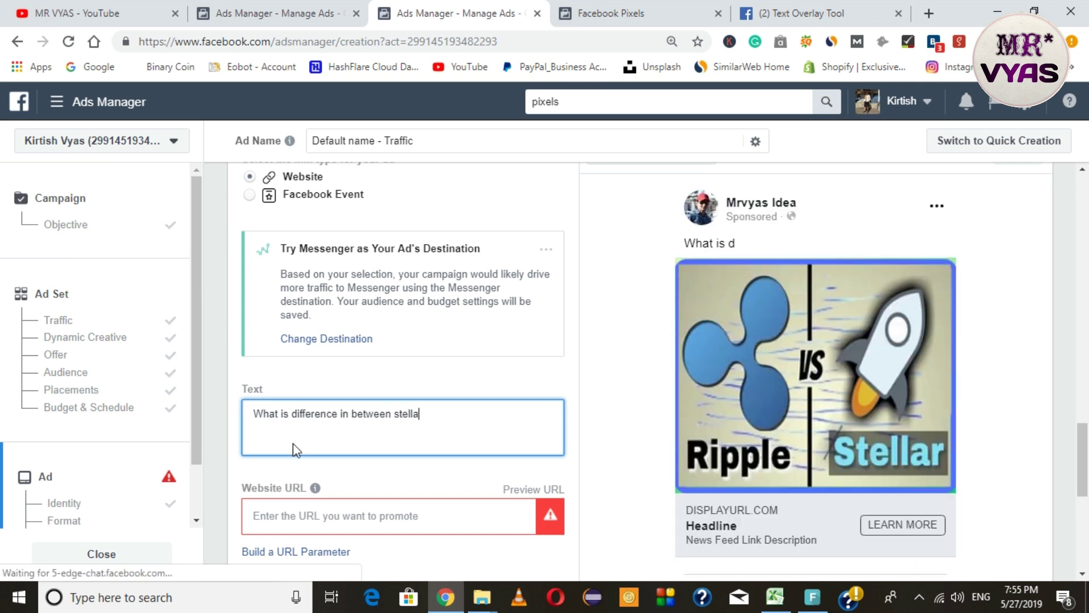
type("r vs ripple")
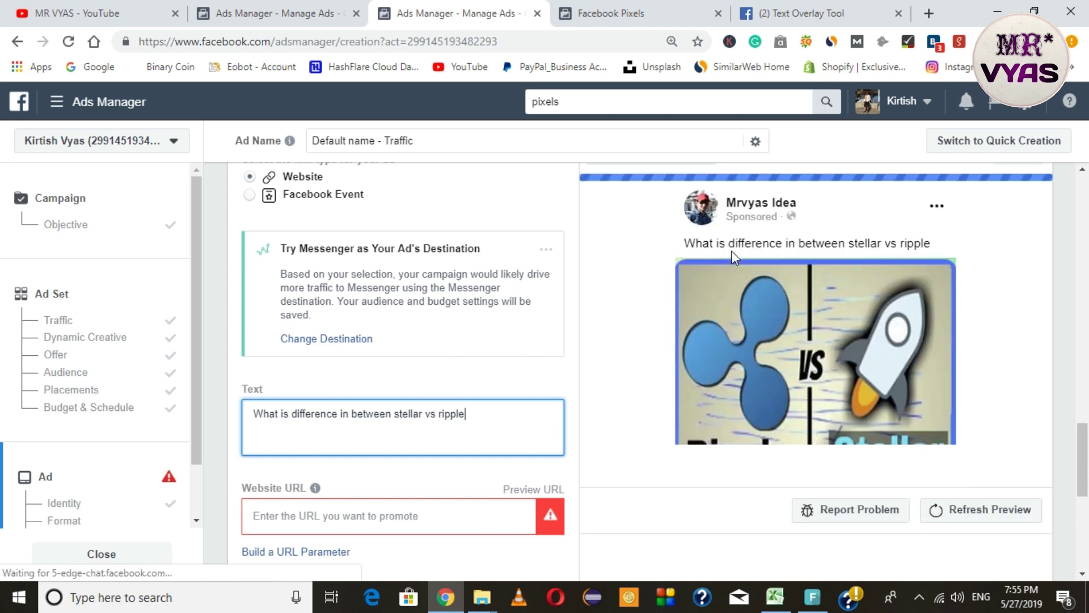
left_click(348, 519)
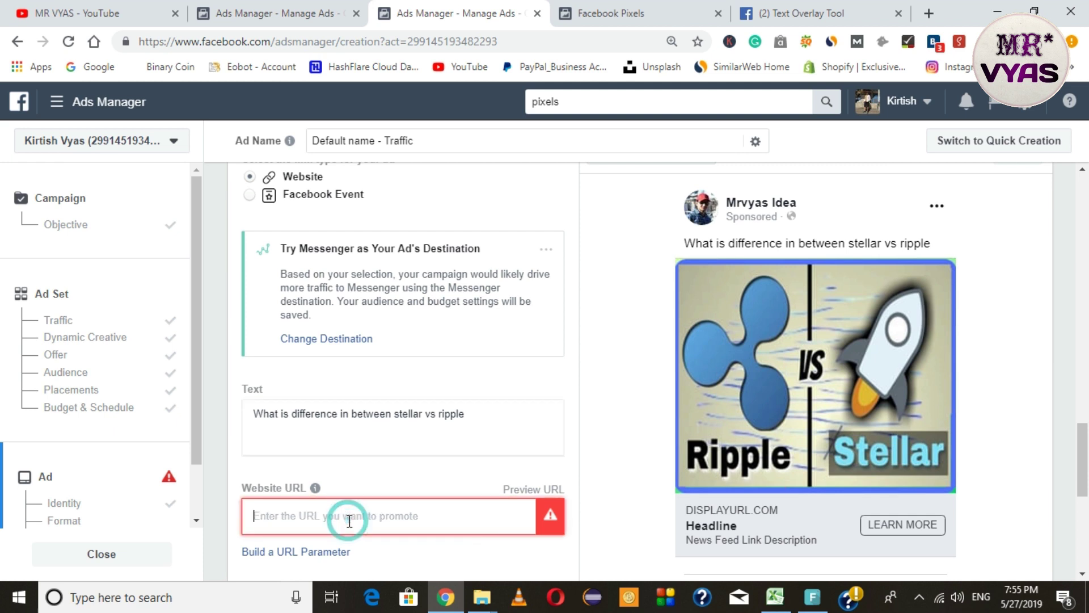
type("h")
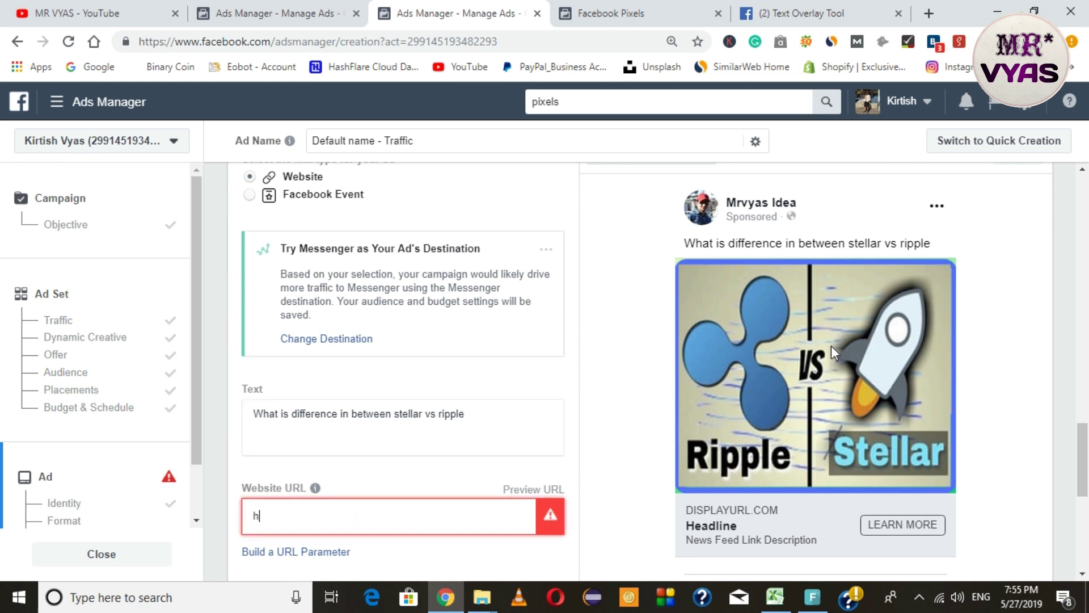
type("ttps://ww.mrvyasidea.com")
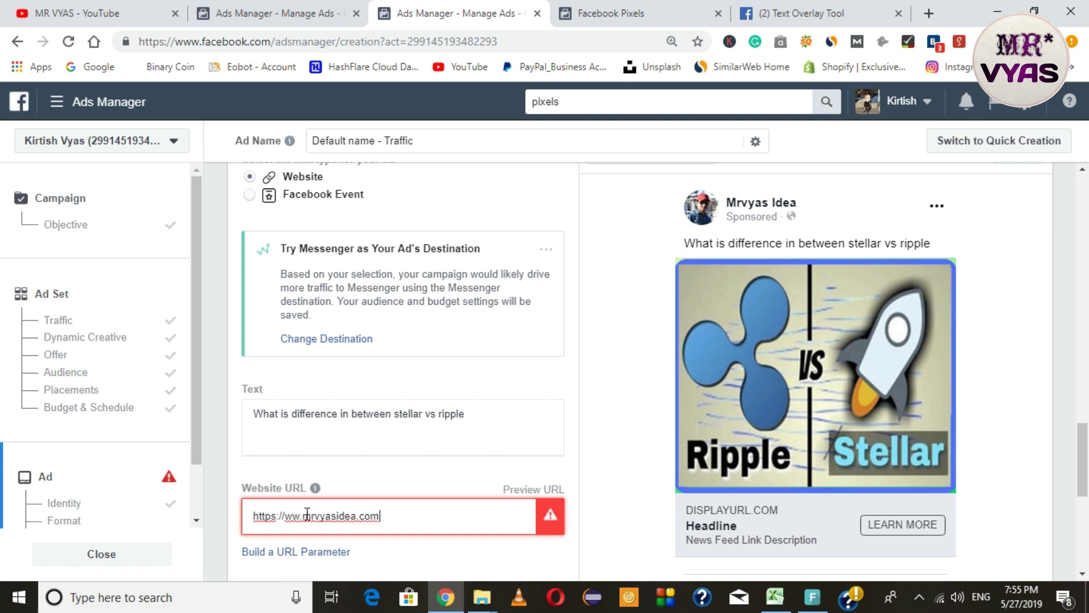
key("ctrl+a")
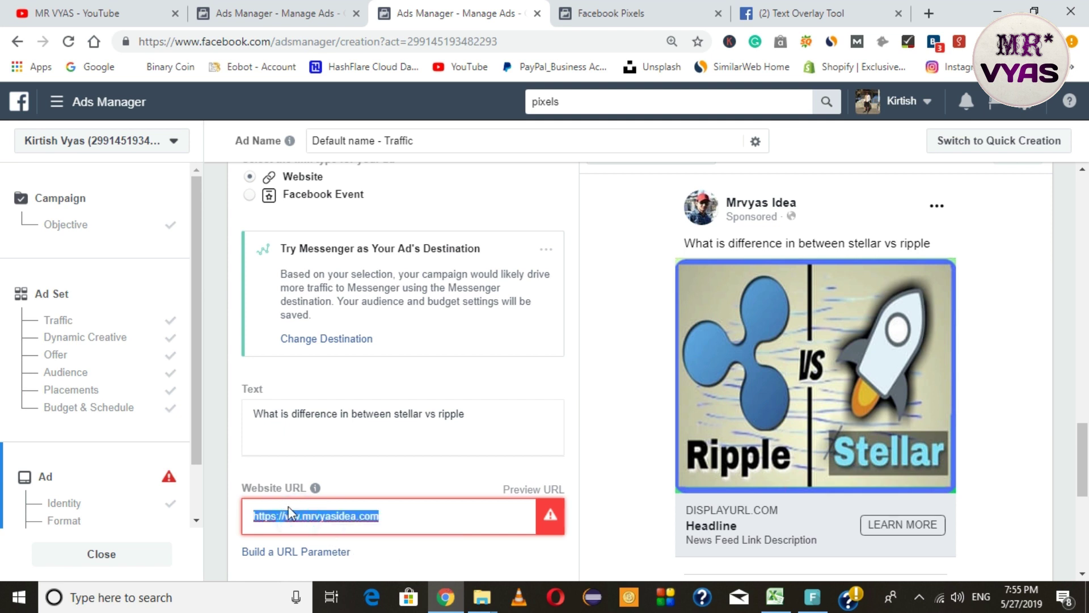
left_click(386, 516)
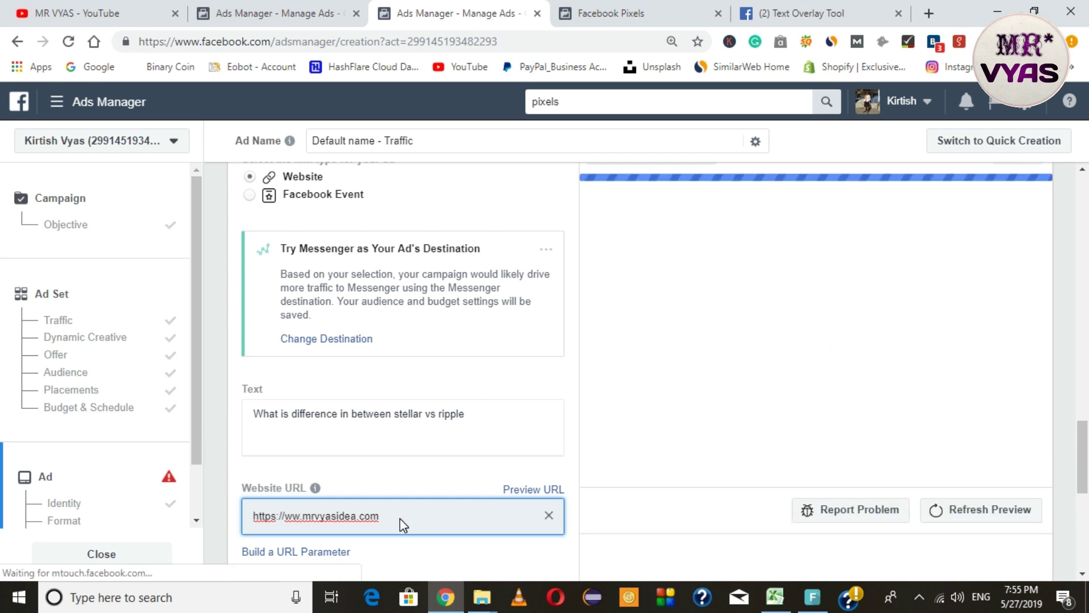
type("w")
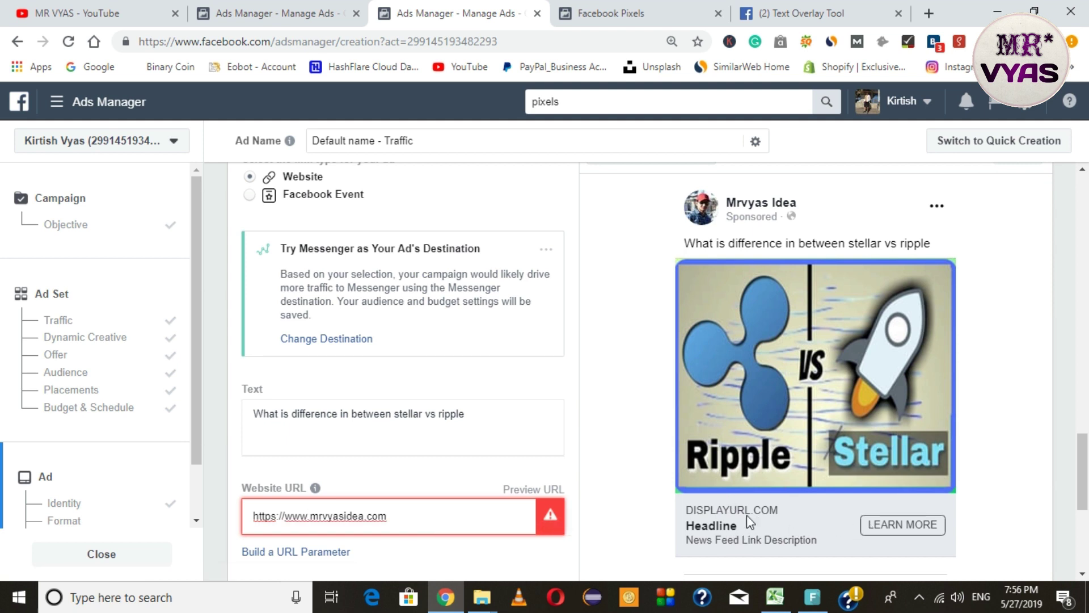
key("Tab")
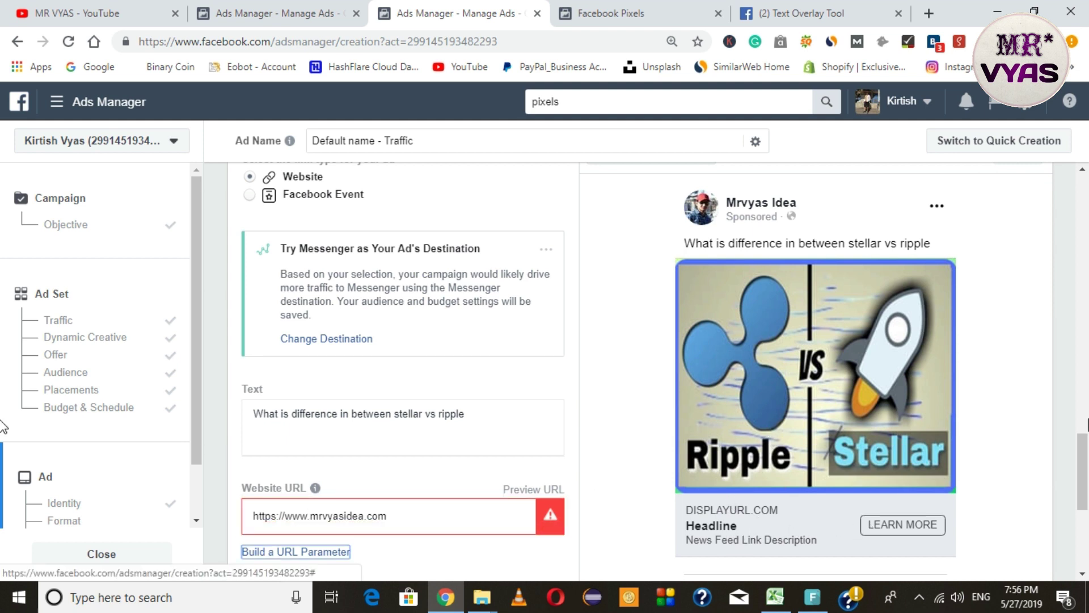
scroll(1085, 494, "down", 3)
scroll(471, 403, "down", 1)
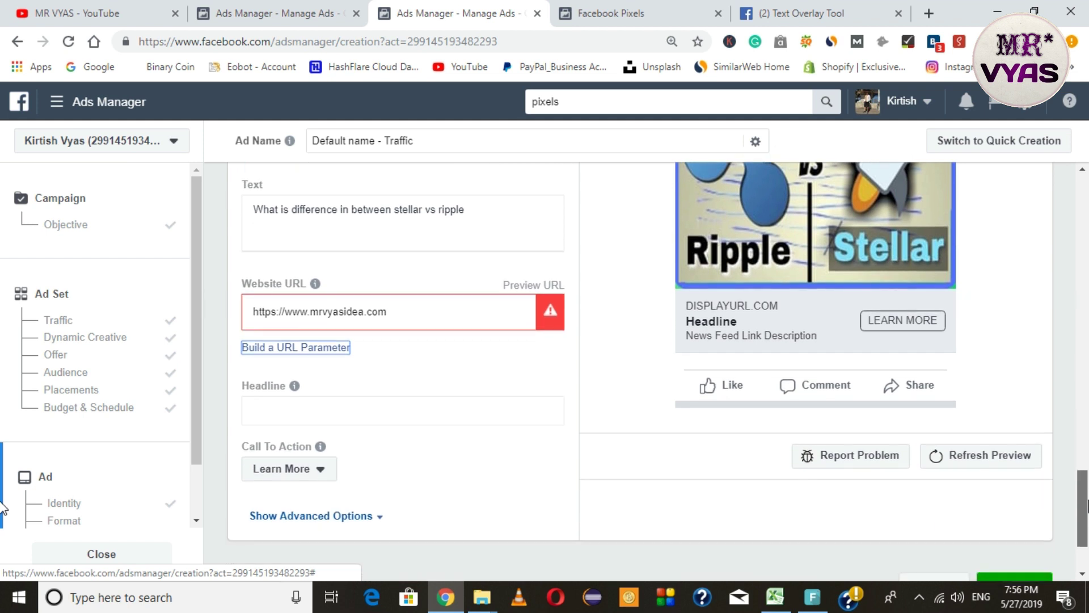
left_click(301, 415)
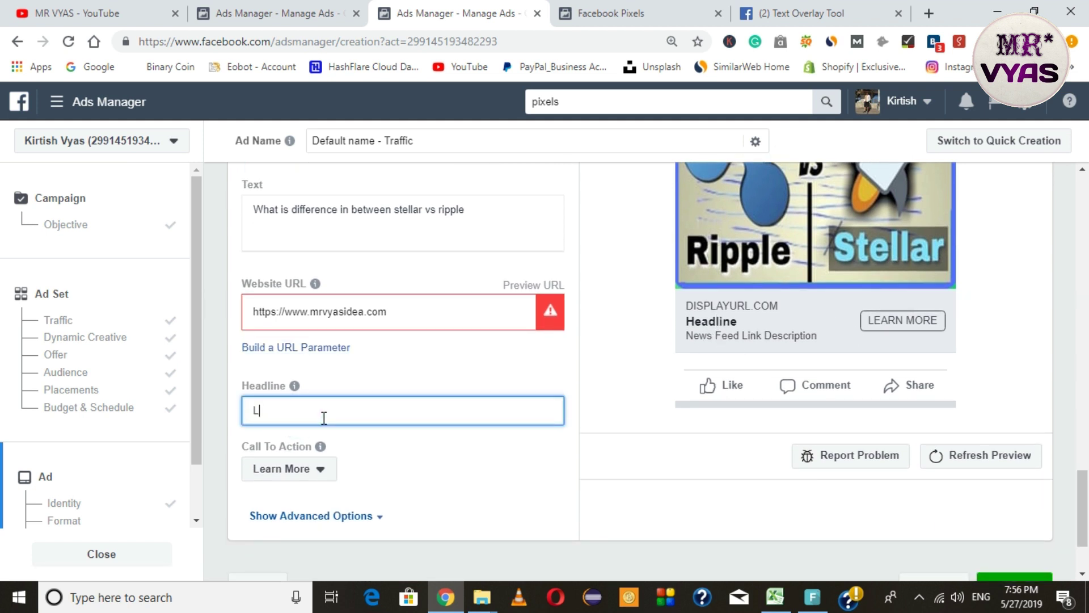
type("Learn all abut stellar vs ripple")
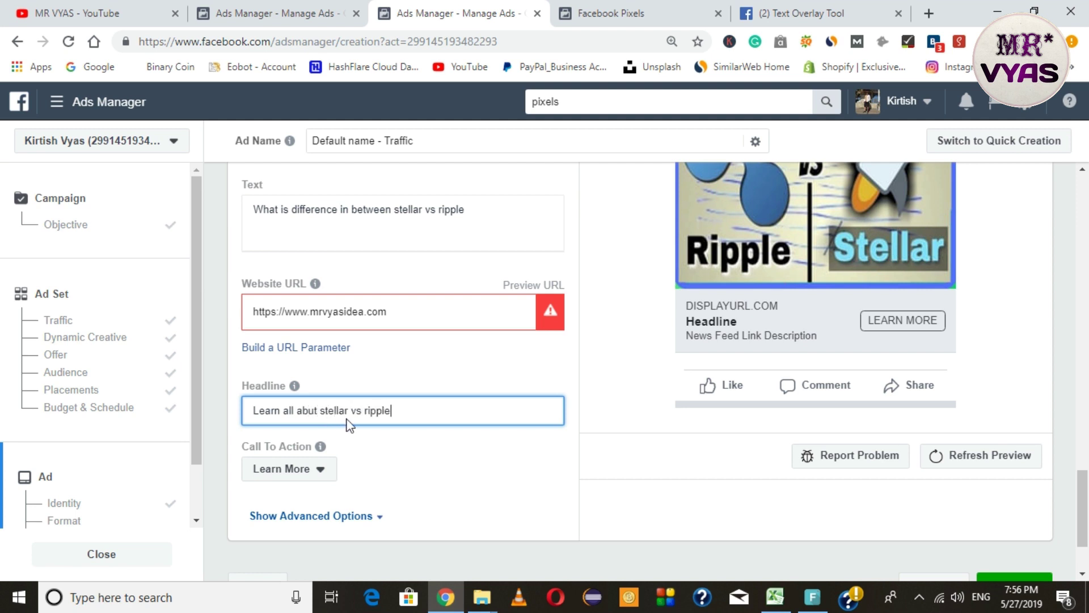
key("Tab")
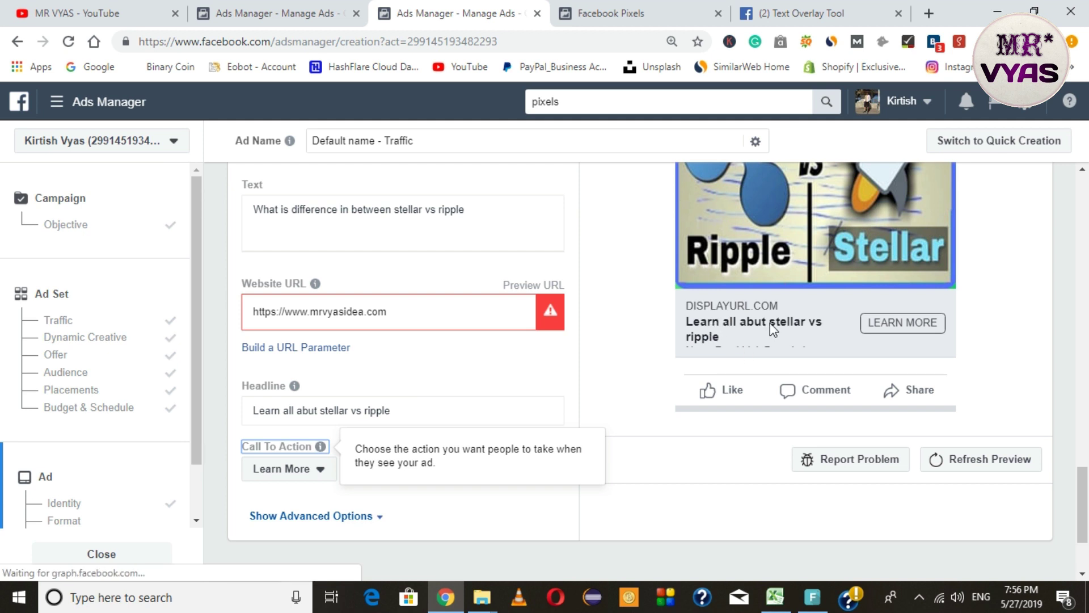
Step: Look through the ad's Call To Action choices and compare the current choice with the button in the preview
left_click(440, 514)
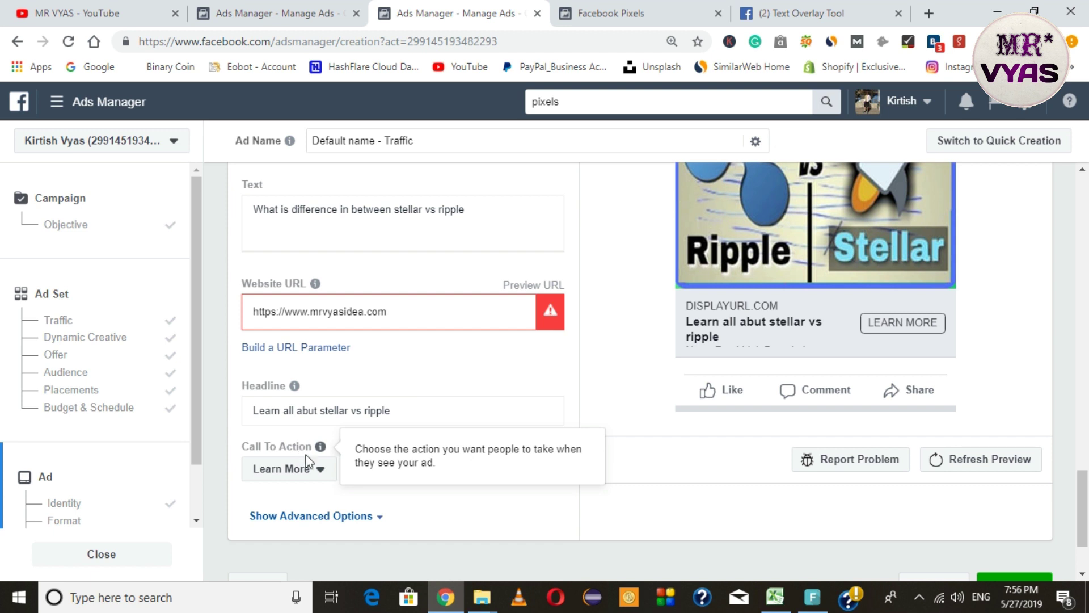
left_click(312, 474)
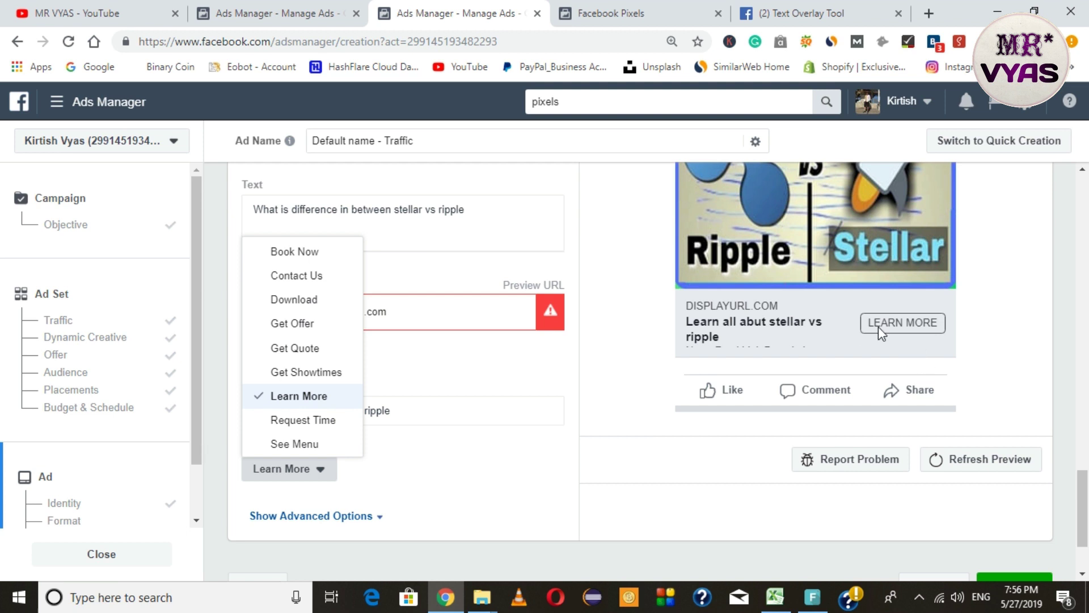
left_click(538, 476)
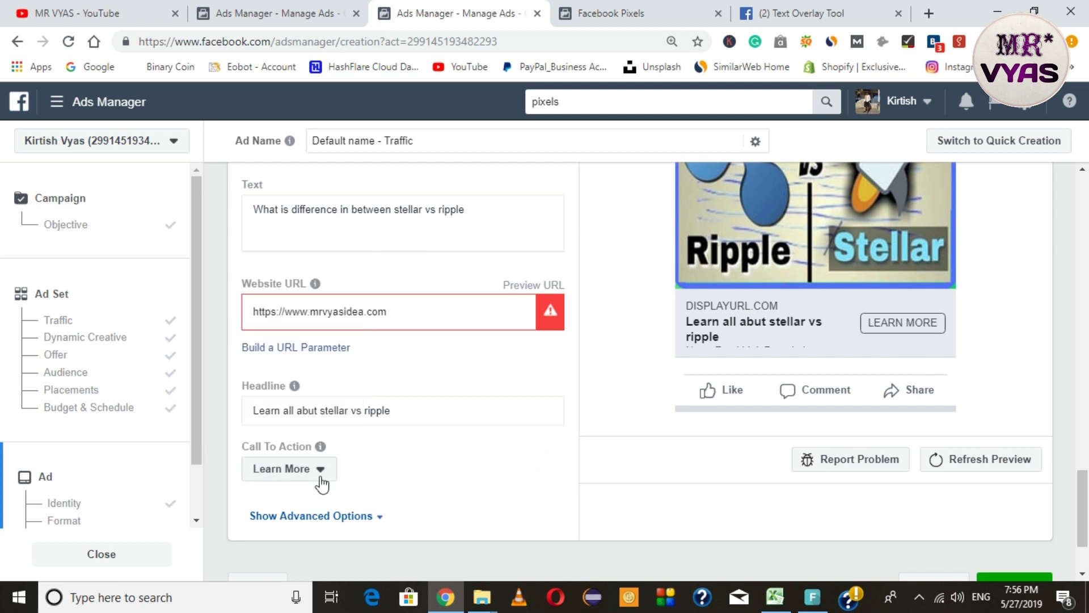
Step: Check the error on the ad's Website URL field and try to revalidate the entered address
mouse_move(1084, 499)
left_mouse_down()
mouse_move(1085, 358)
mouse_move(1084, 486)
left_mouse_up()
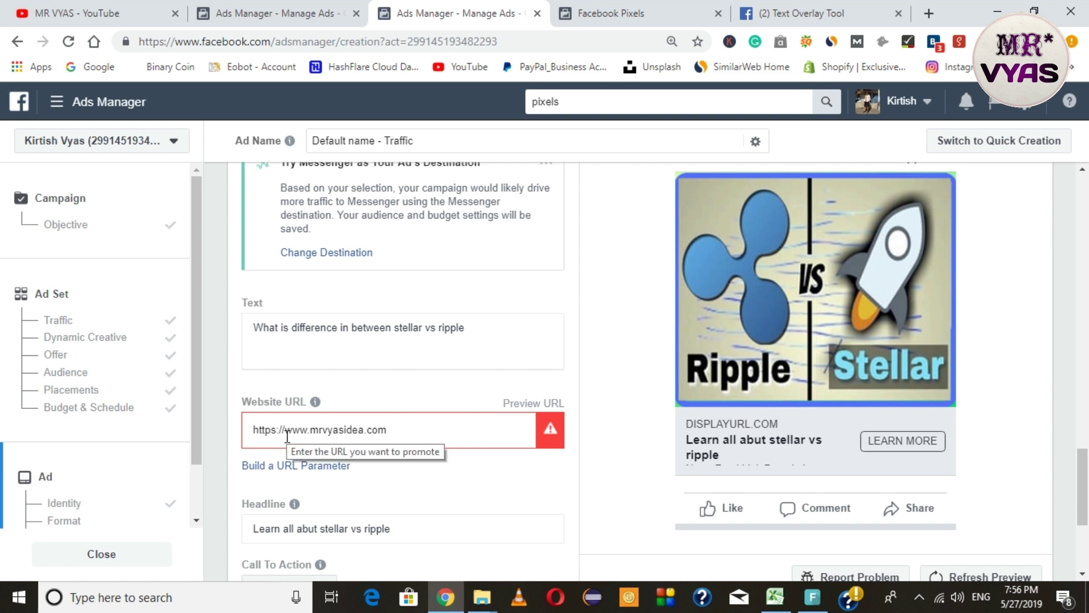
triple_click(487, 425)
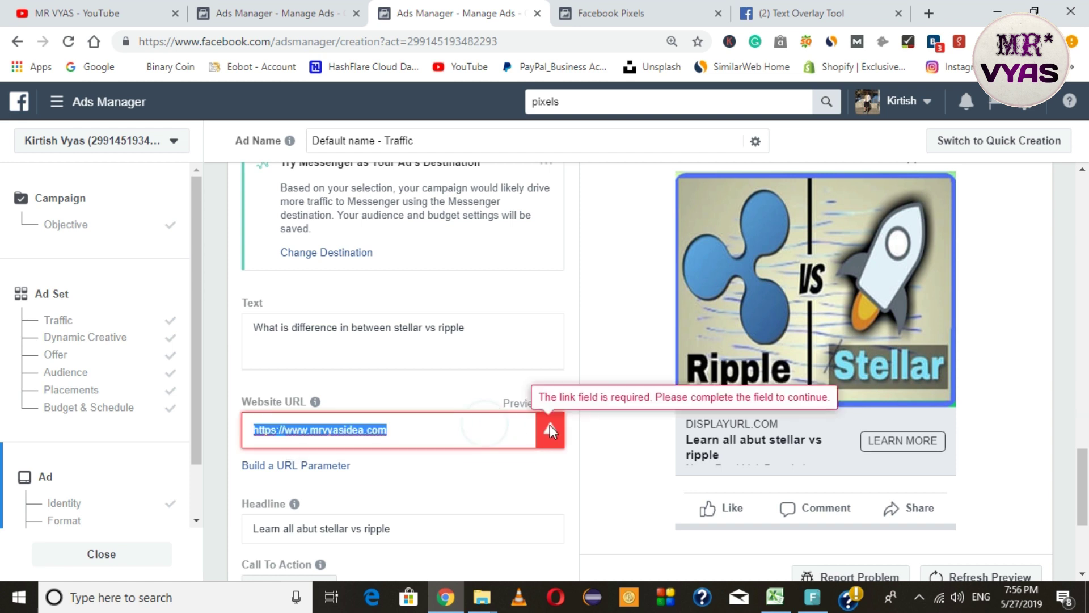
left_click(419, 432)
key("Tab")
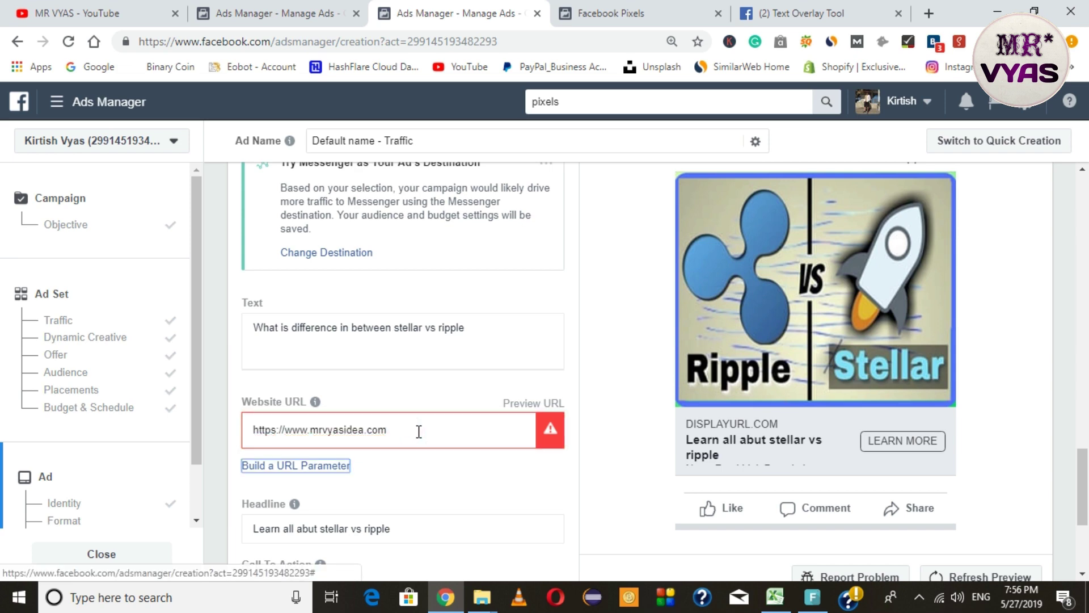
key("Tab")
left_click(614, 393)
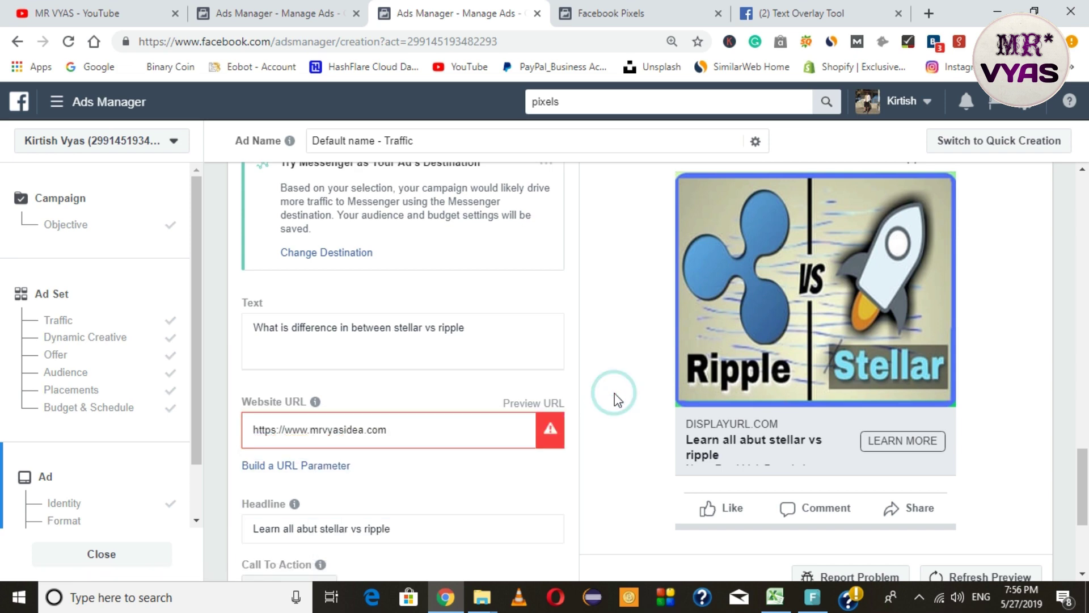
scroll(618, 400, "down", 3)
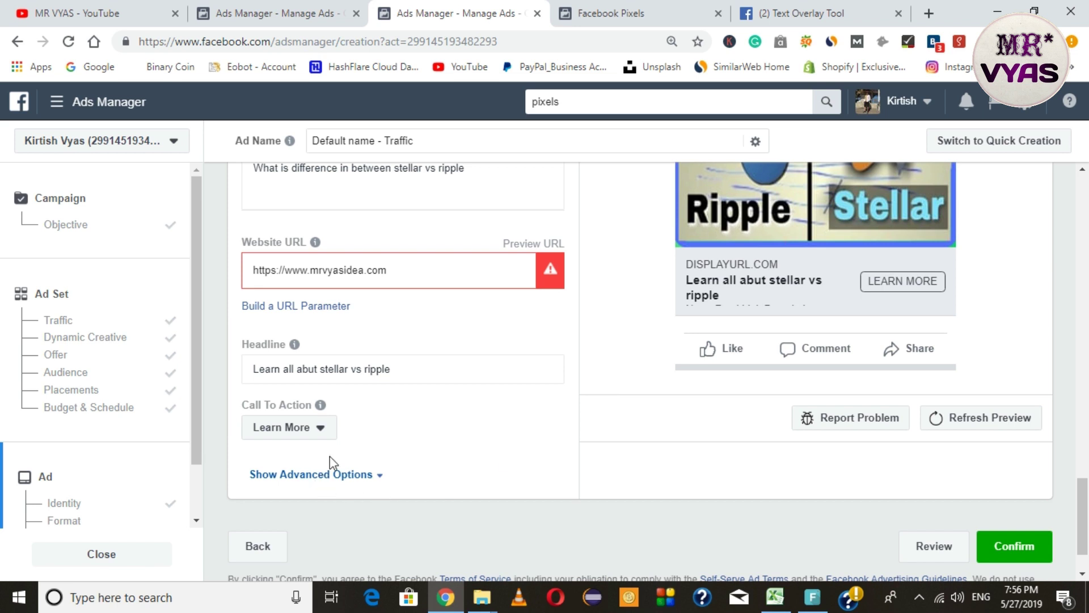
left_click(929, 13)
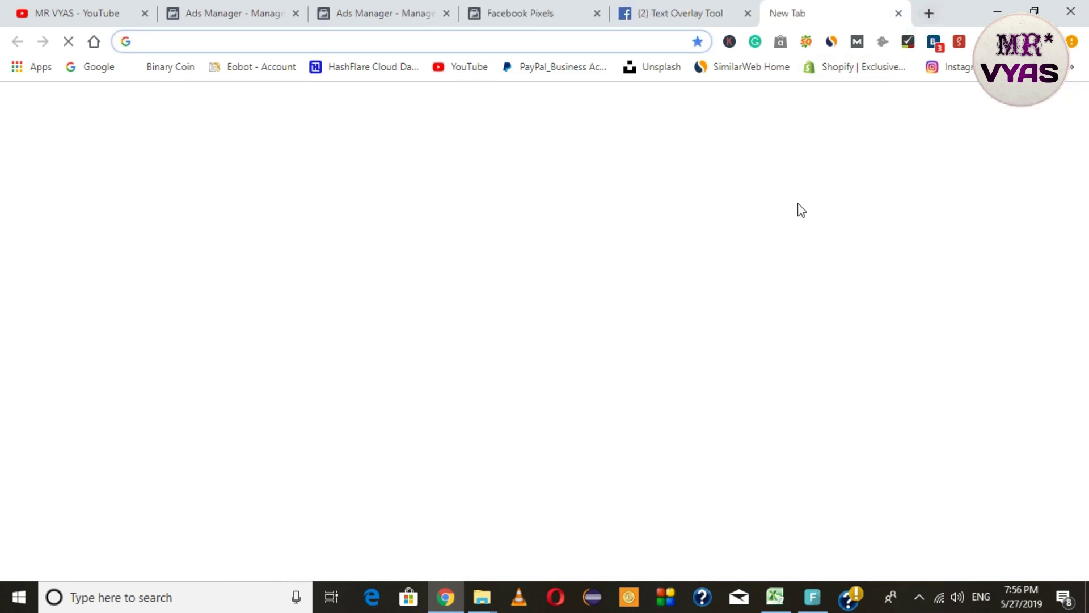
type("mrvya")
key("Return")
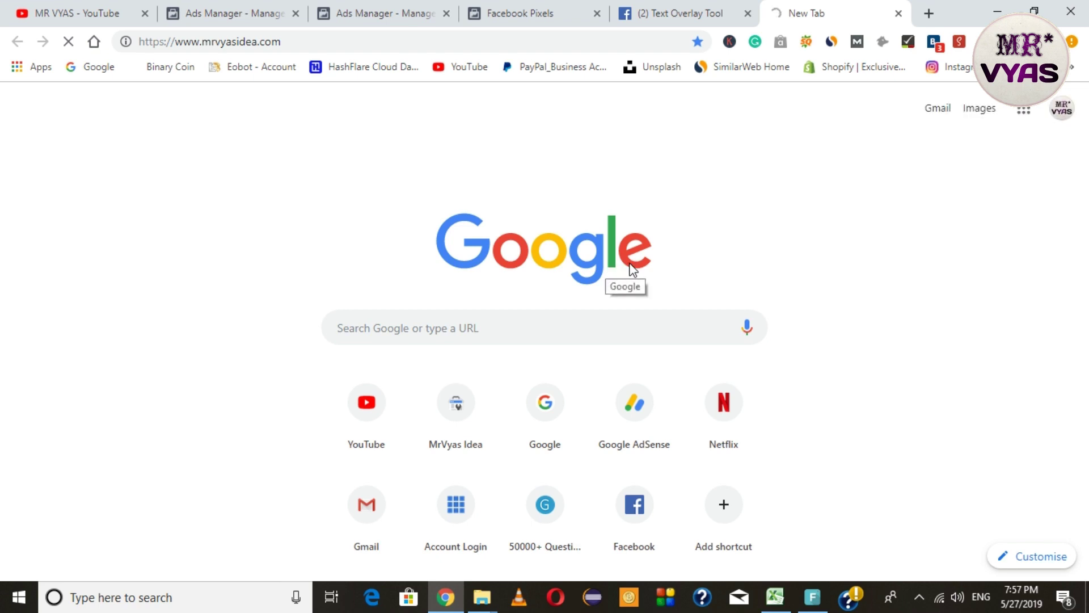
Step: Return to the ad setup, check the Website URL error again and clear the address from the field
left_click(341, 10)
triple_click(452, 275)
left_click(418, 282)
key("ctrl+a")
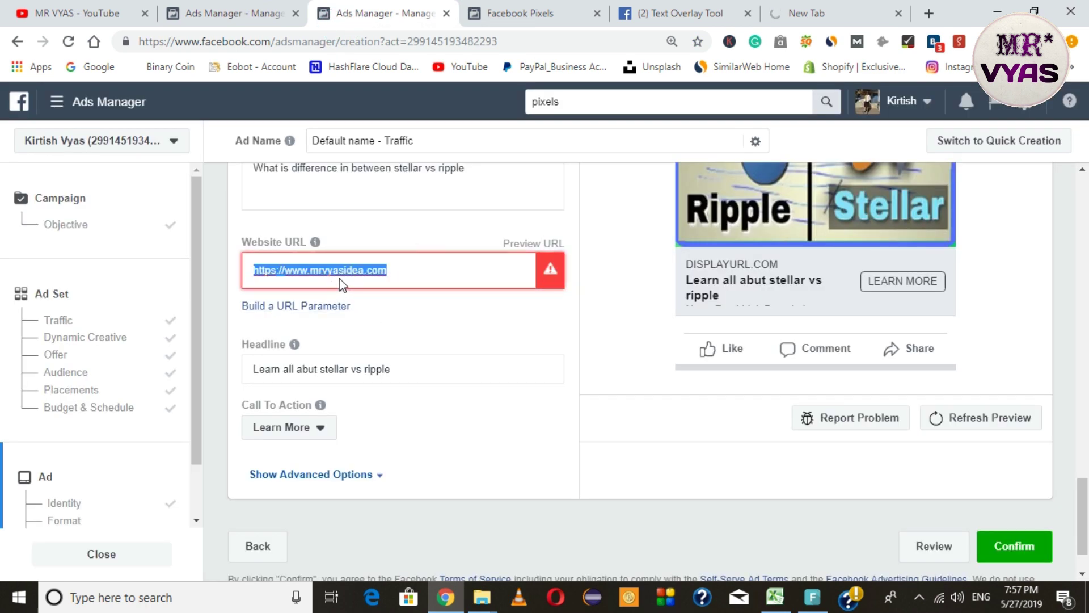
mouse_move(556, 266)
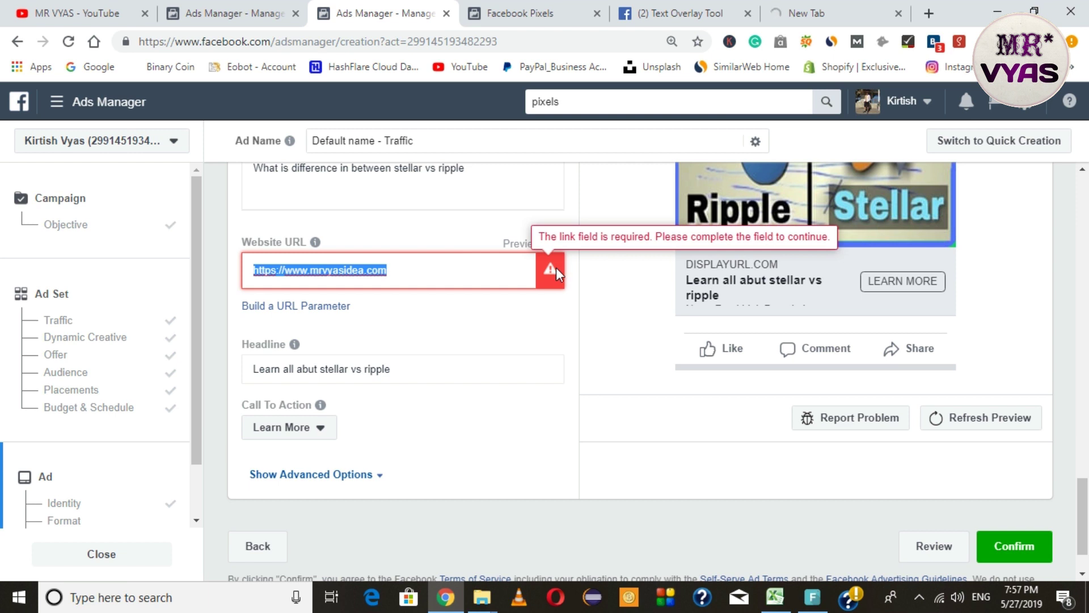
left_click(425, 275)
triple_click(452, 267)
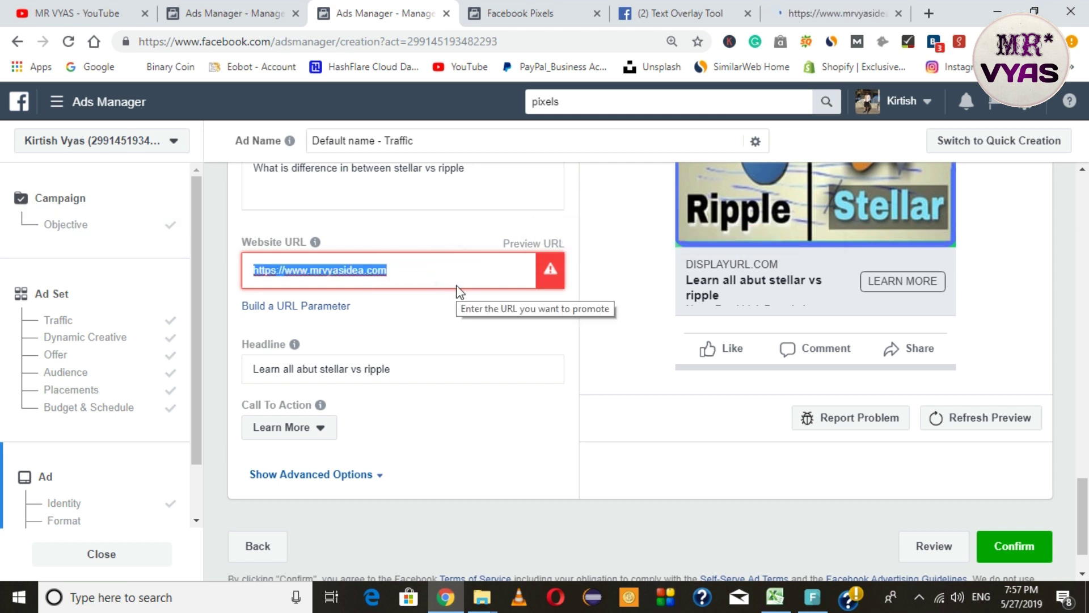
key("BackSpace")
left_click(834, 13)
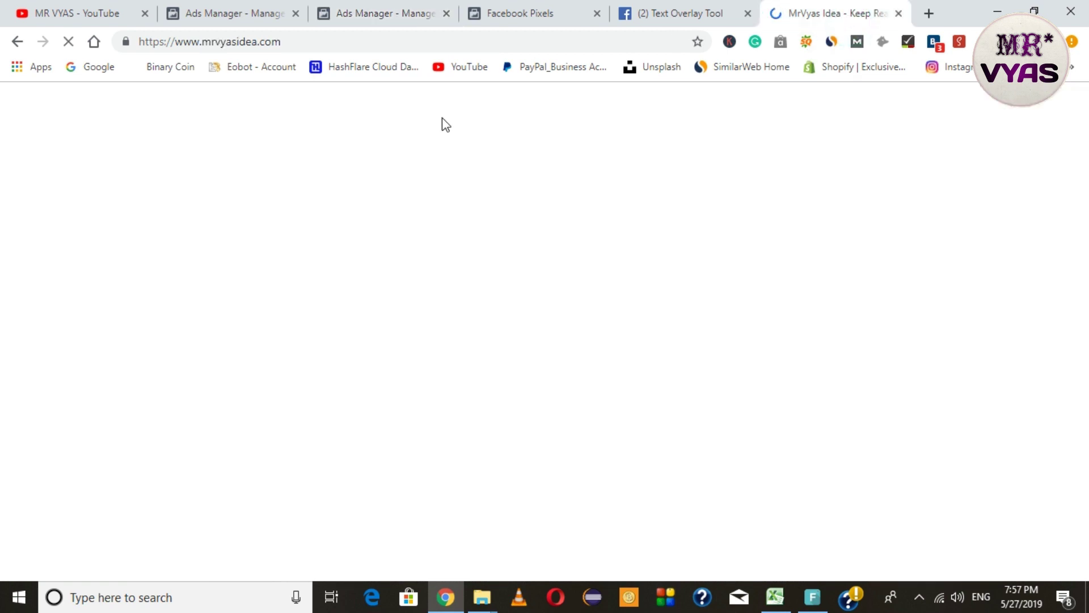
left_click(363, 45)
key("ctrl+c")
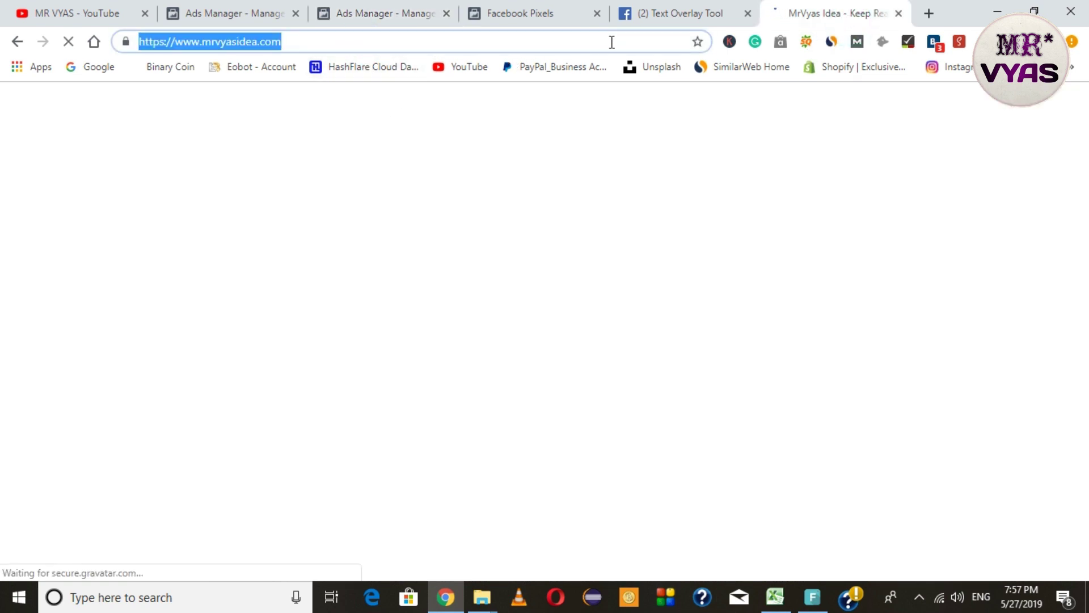
left_click(511, 11)
left_click(340, 16)
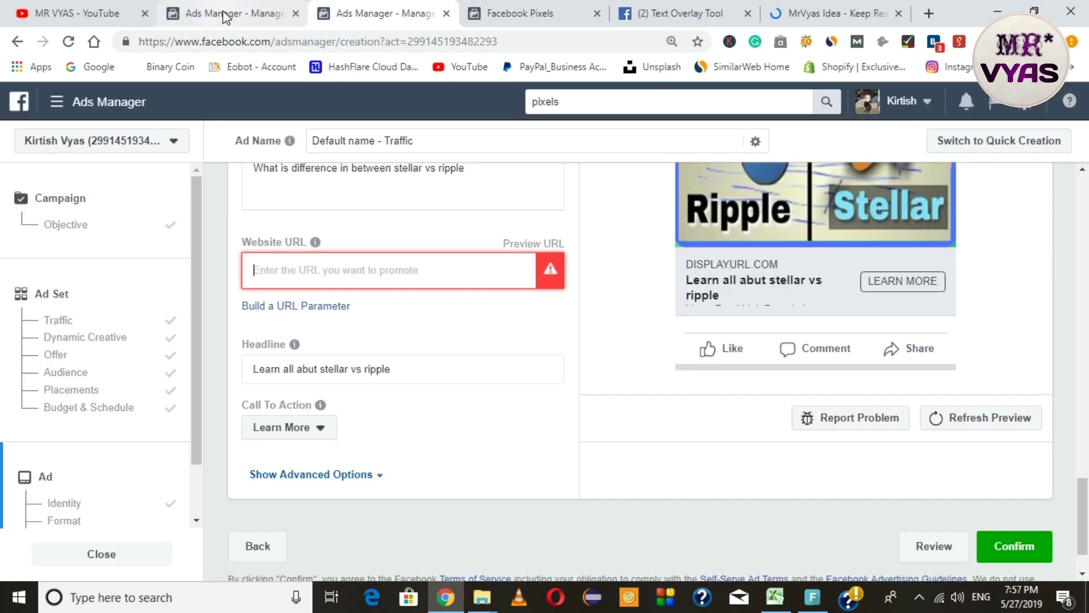
left_click(293, 261)
key("ctrl+v")
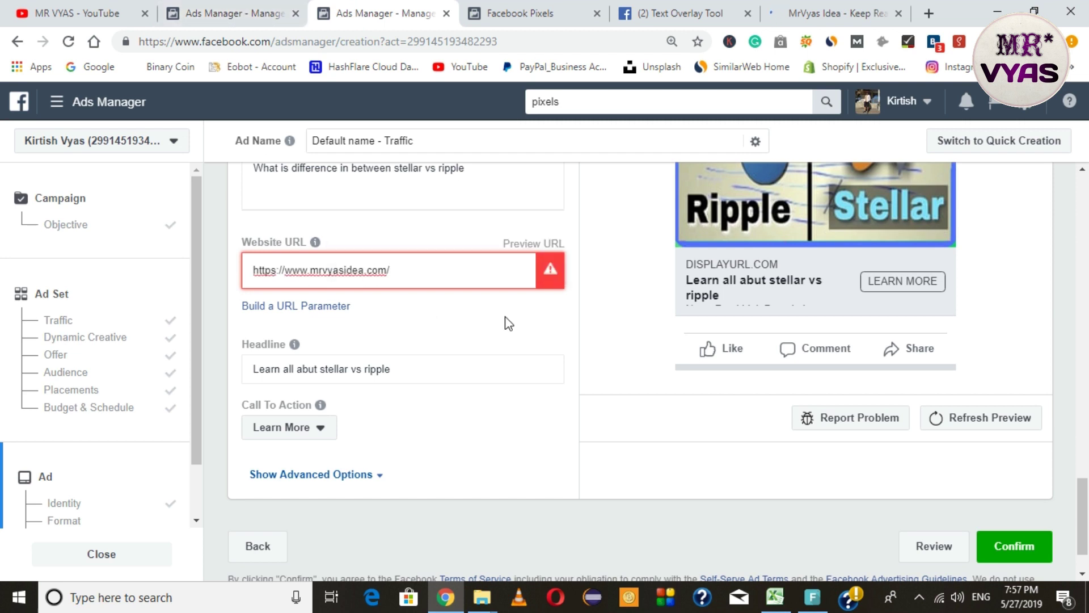
key("Tab")
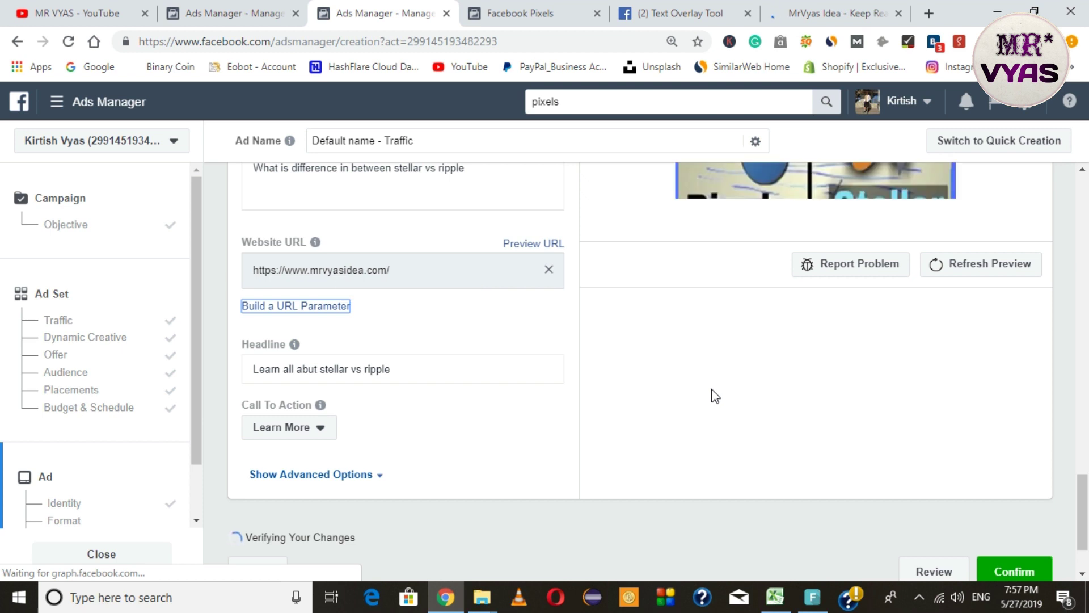
Step: Set the ad's Call To Action to No Button
scroll(737, 380, "up", 1)
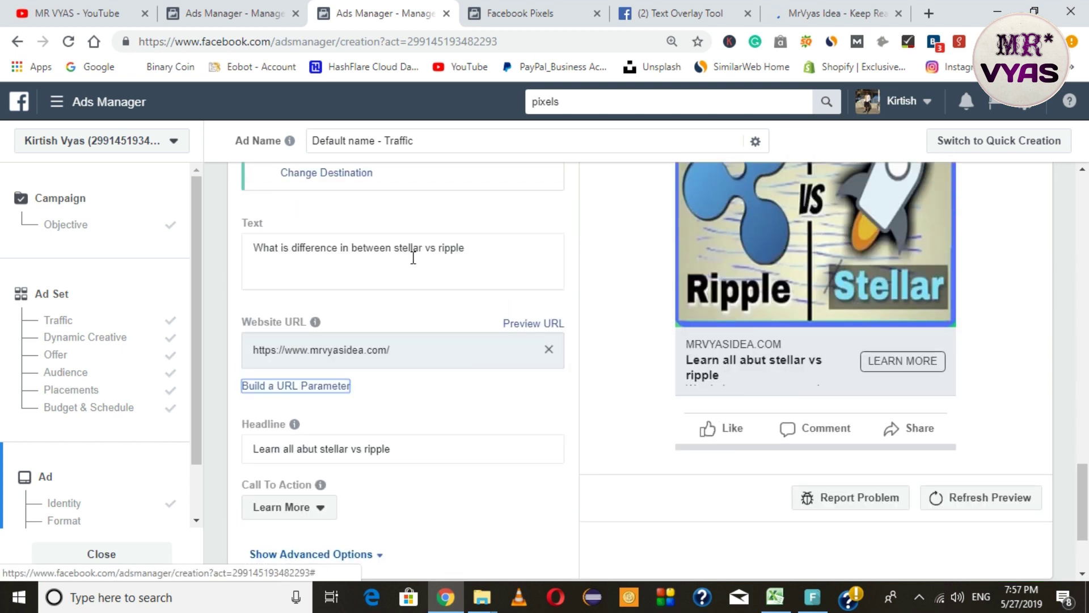
left_click(320, 509)
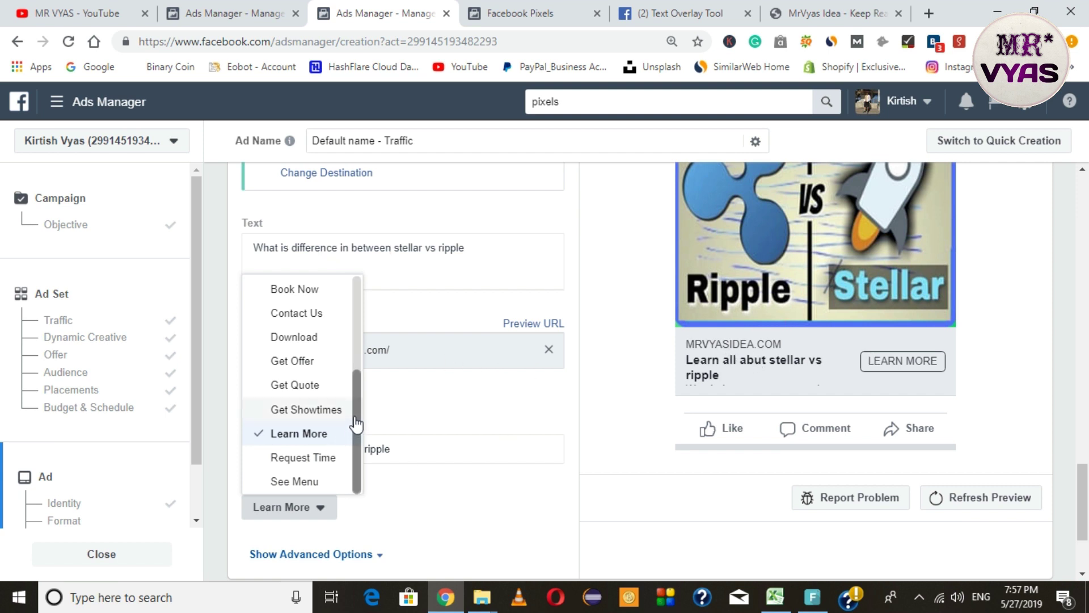
left_click_drag(355, 420, 370, 280)
left_click(296, 284)
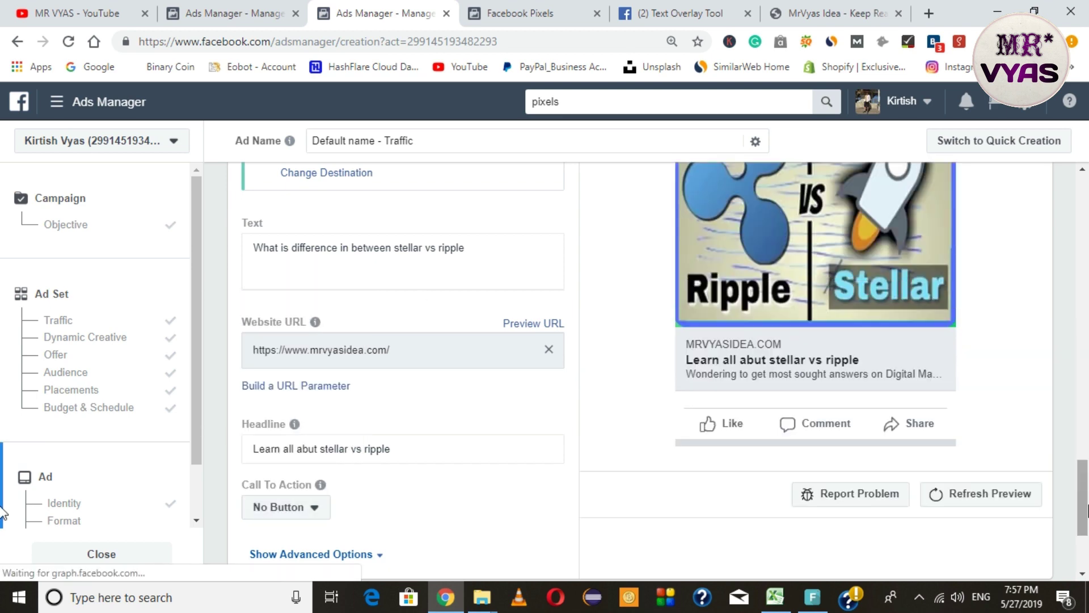
Step: Review the Mobile News Feed preview against the ad's text, link and headline
scroll(685, 443, "up", 2)
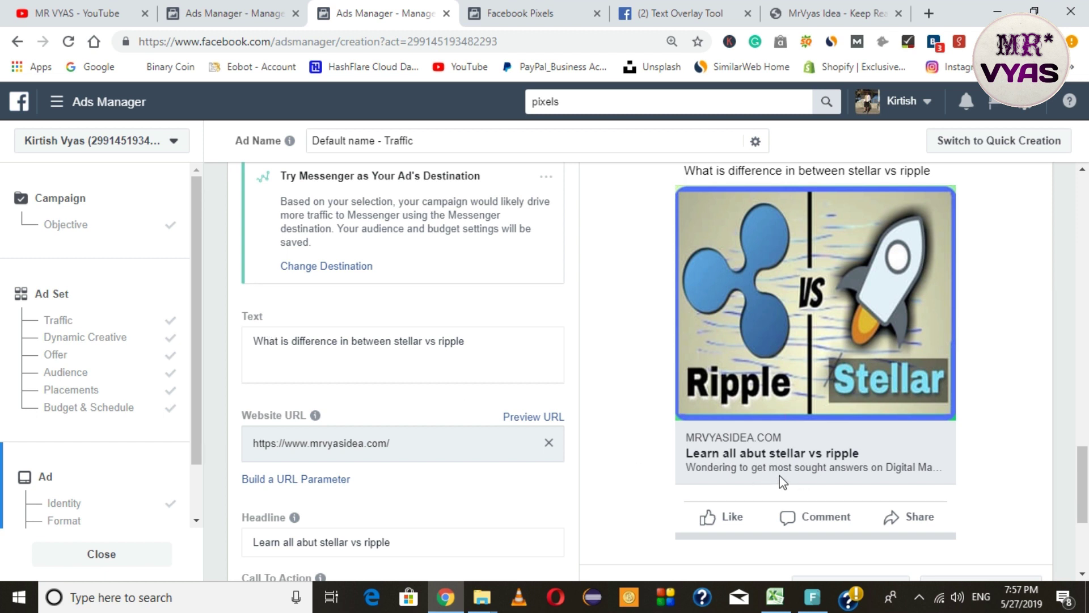
left_click_drag(256, 540, 403, 540)
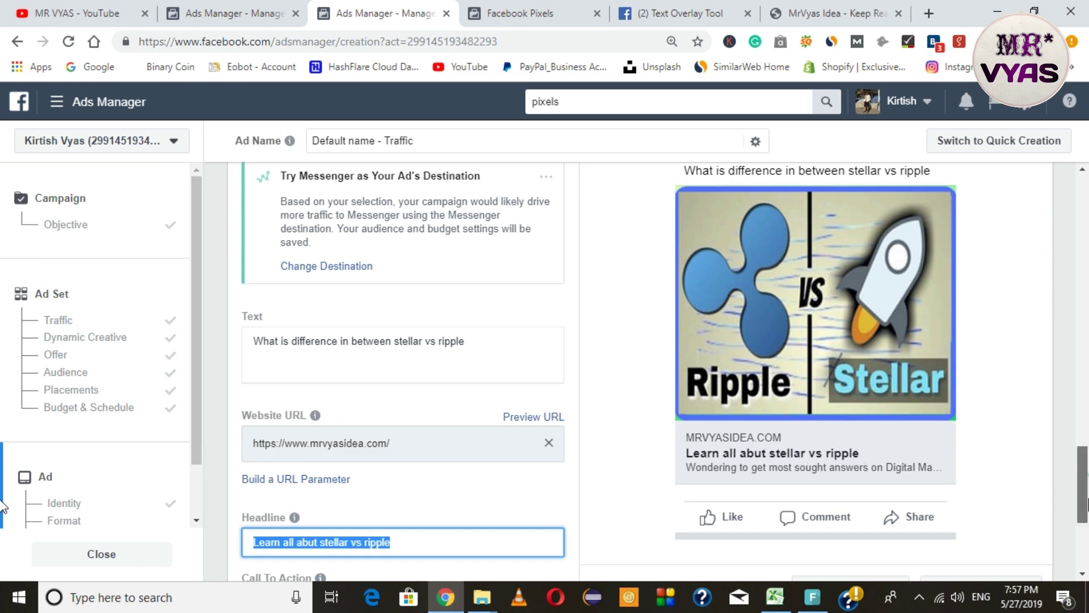
scroll(1081, 493, "down", 4)
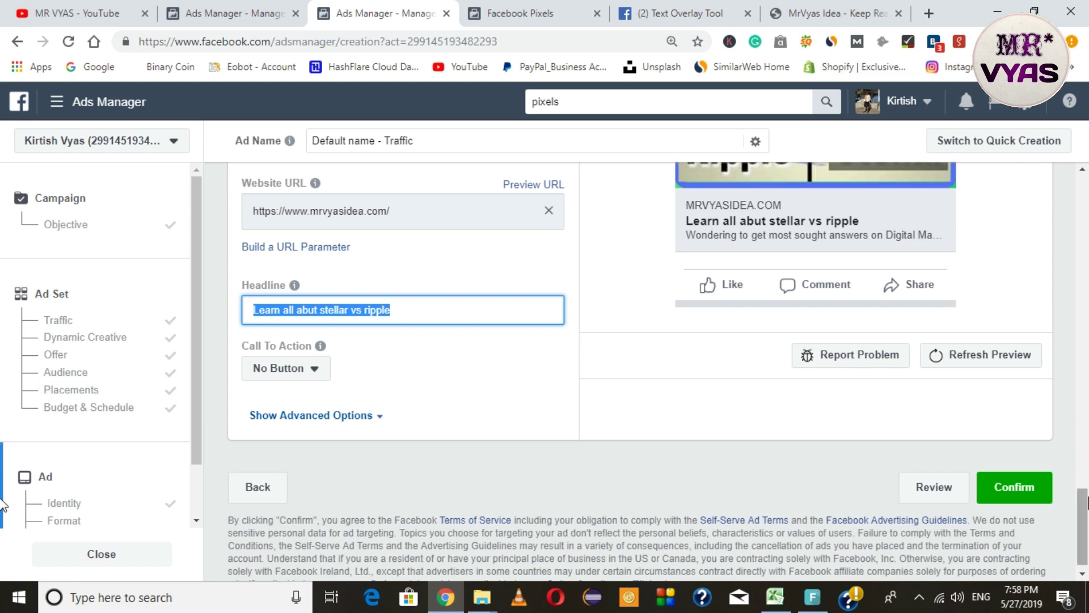
scroll(3, 440, "up", 5)
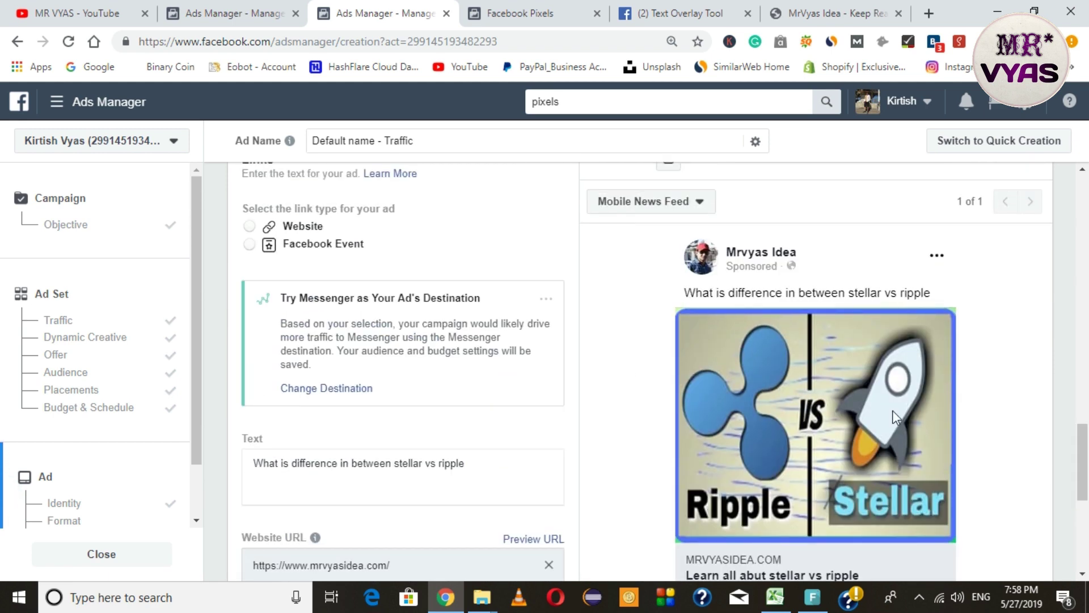
left_click(1024, 204)
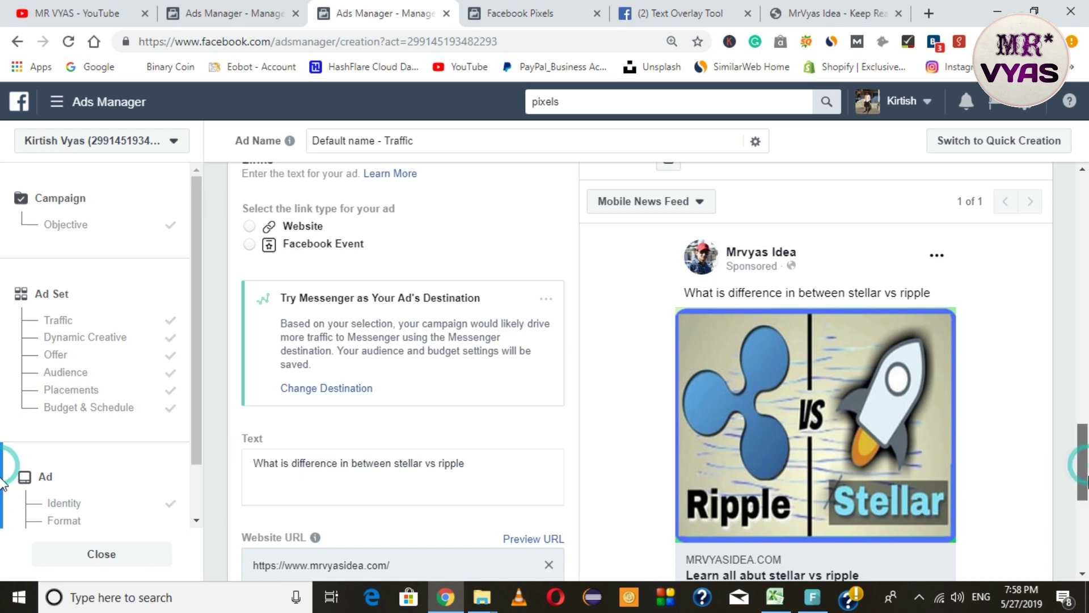
Step: Confirm the ad to publish the Website Traffic - MrVyasIdea.com campaign and check its entry in the campaign list
left_click_drag(1084, 469, 1086, 505)
scroll(640, 369, "down", 3)
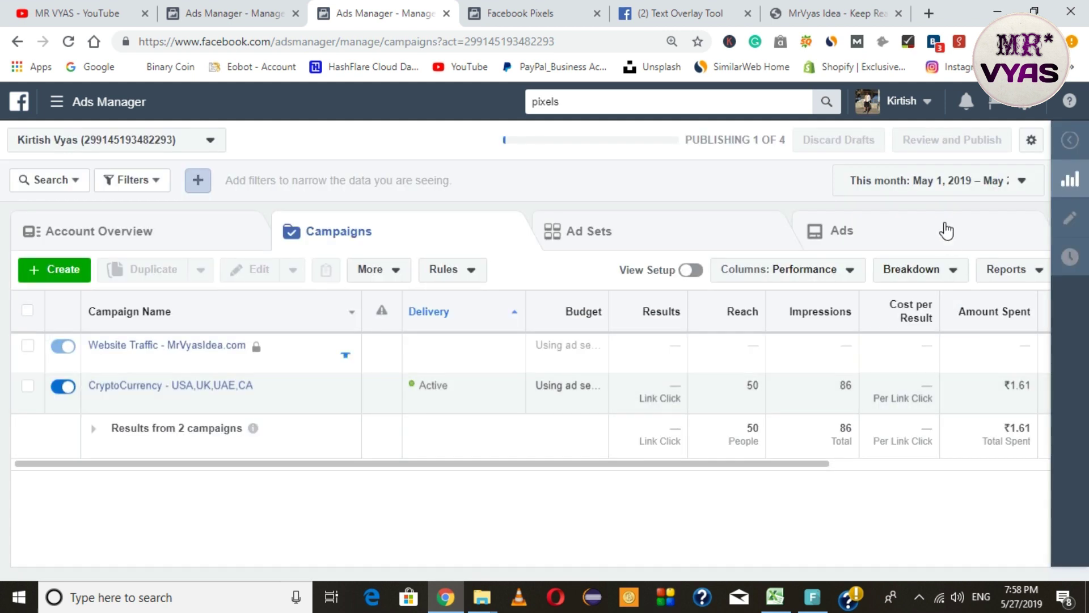
mouse_move(100, 351)
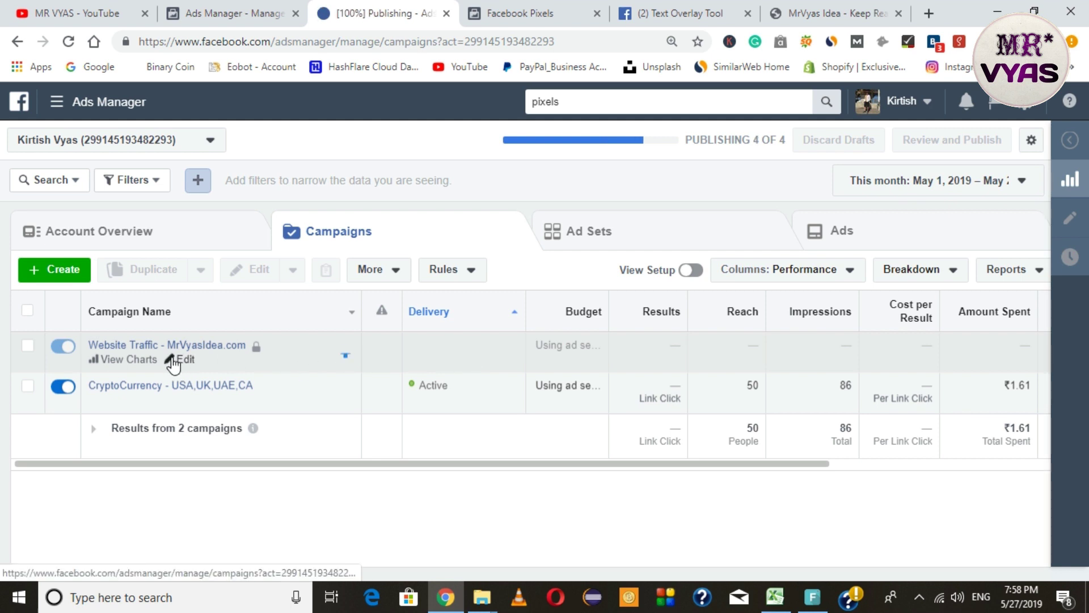
left_click(173, 362)
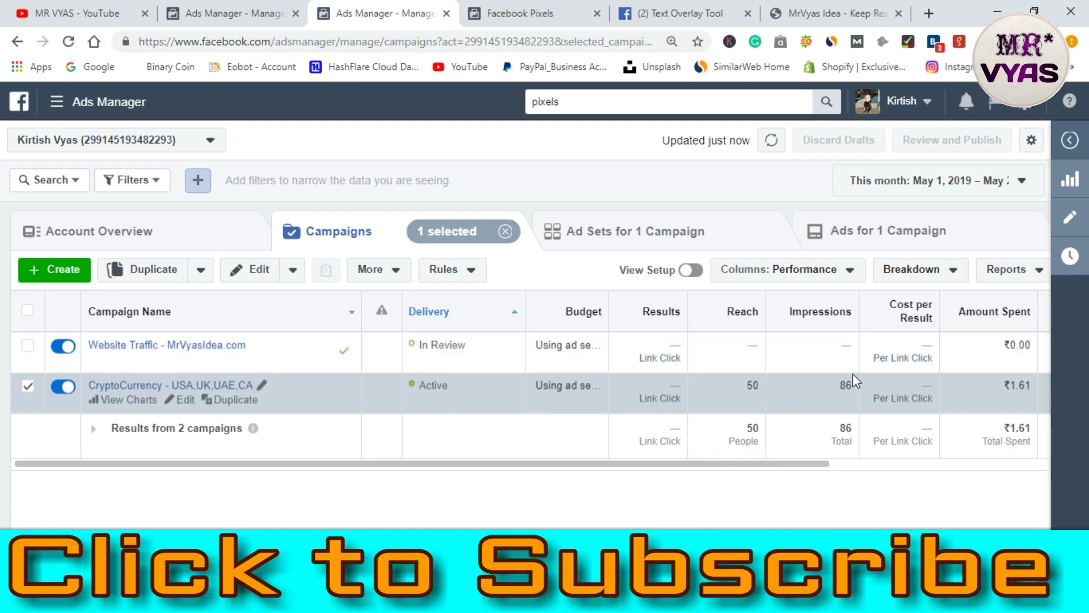
Step: Open the Website Traffic - MrVyasIdea.com campaign for editing and review its summary, dismissing the campaign structure tip
left_click(181, 359)
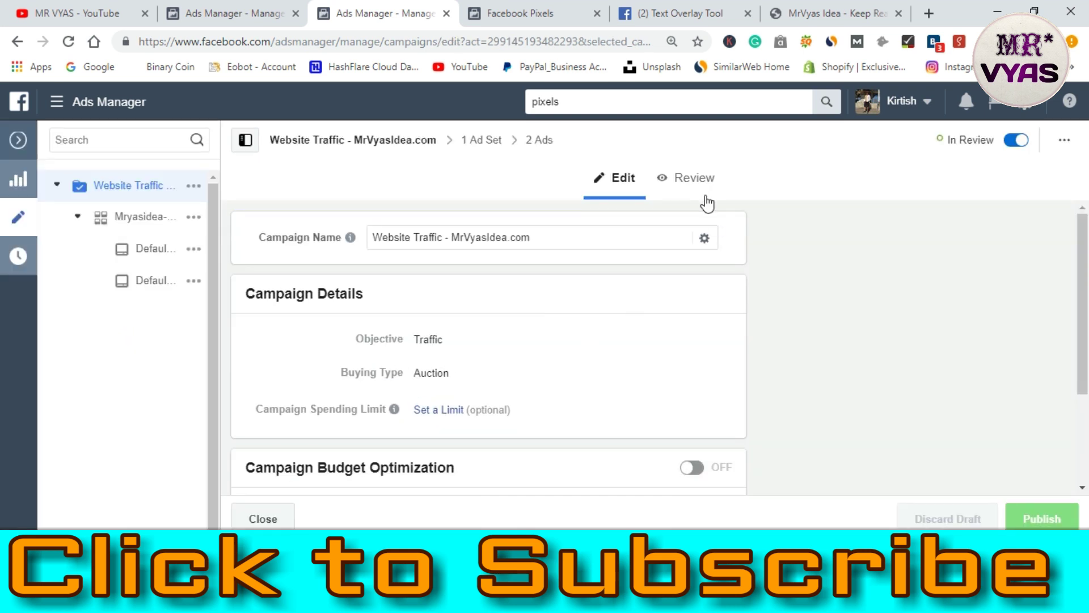
left_click(700, 186)
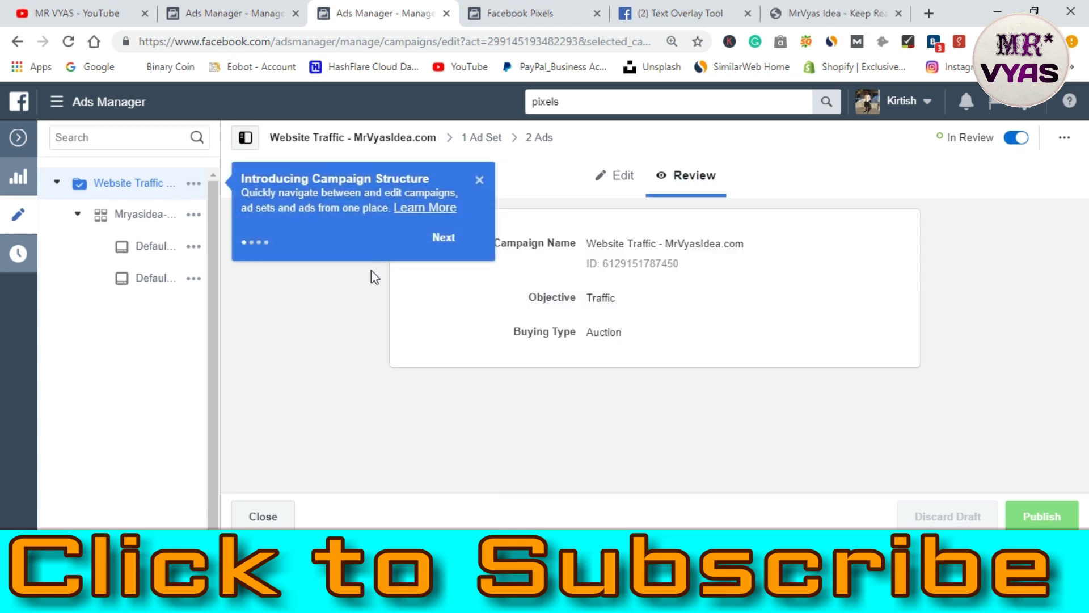
left_click(480, 177)
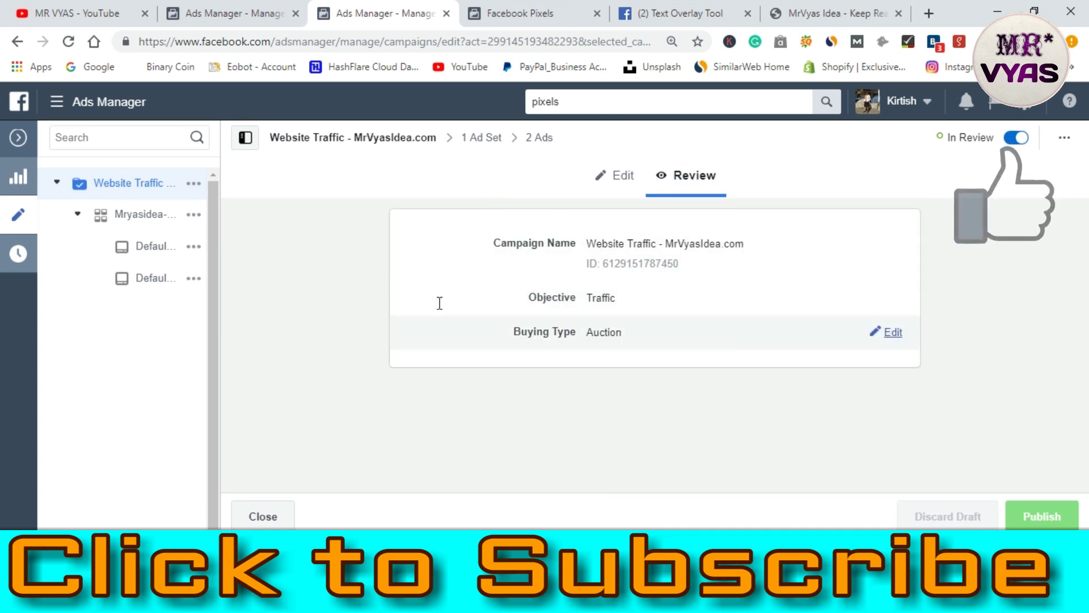
Step: Inspect the settings and previews of the Image 2 and Image 1 ads, then return to the campaign list
left_click(154, 250)
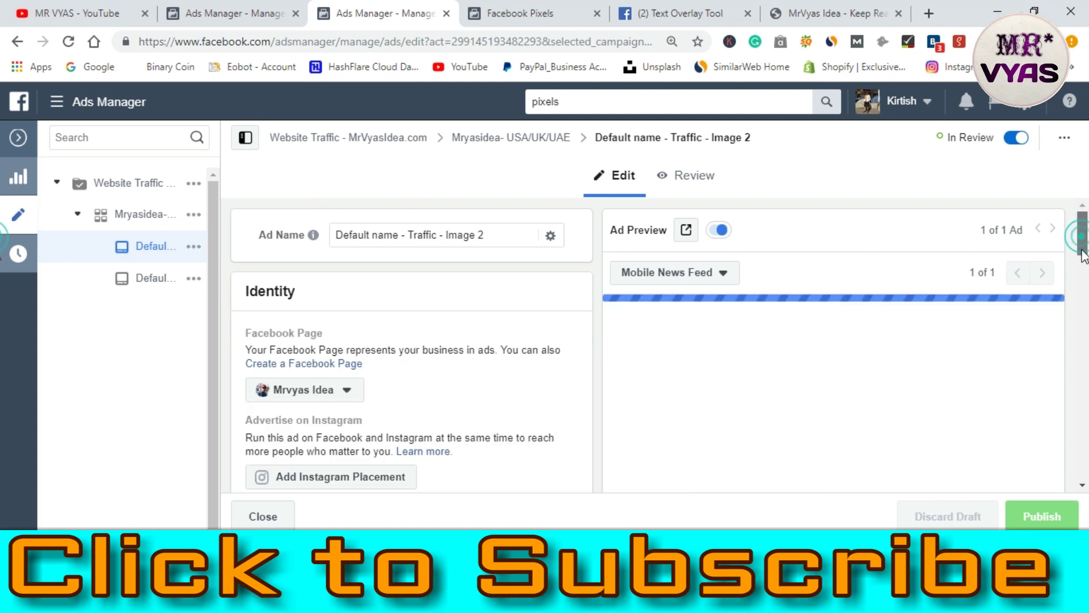
scroll(226, 296, "down", 2)
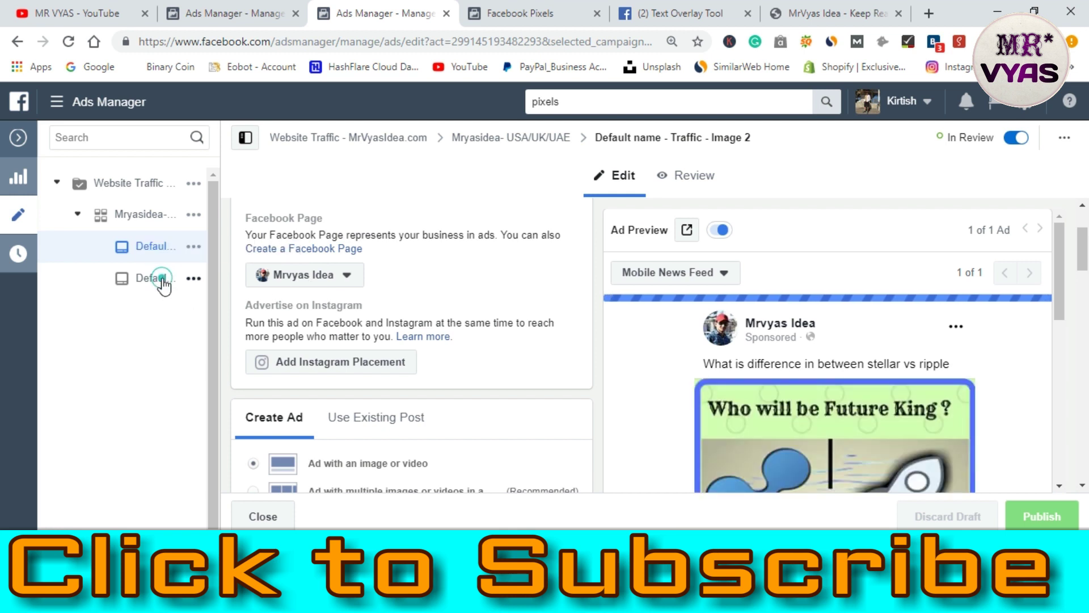
left_click(164, 284)
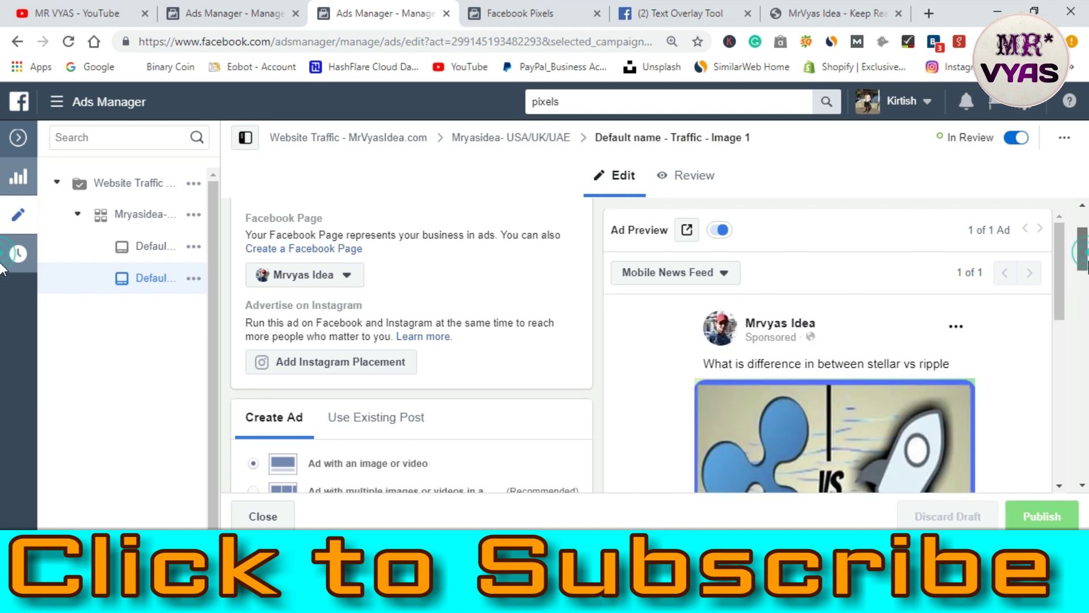
scroll(909, 361, "down", 3)
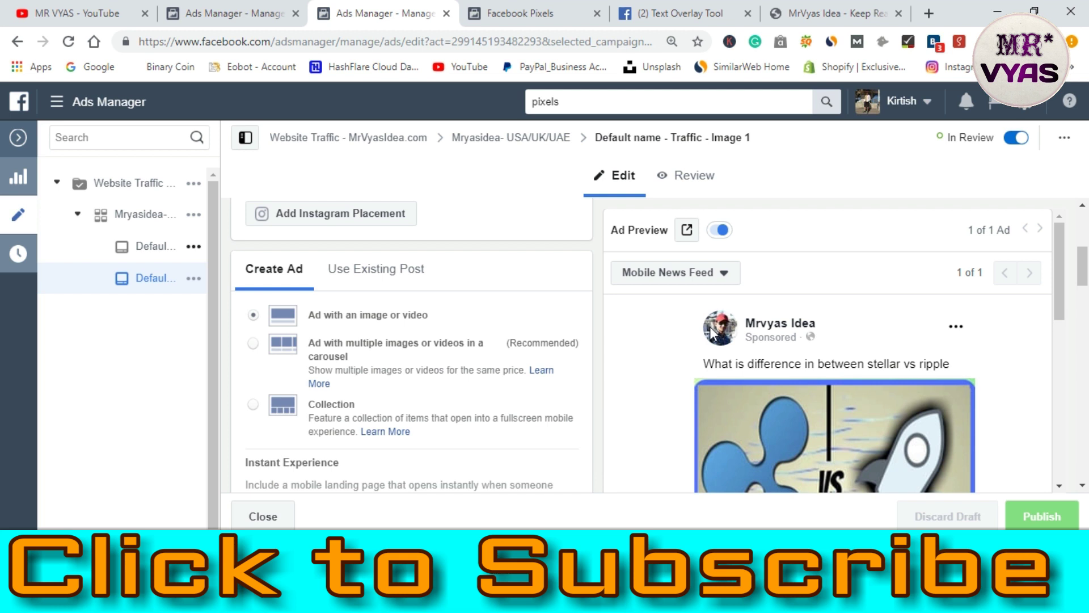
left_click(111, 185)
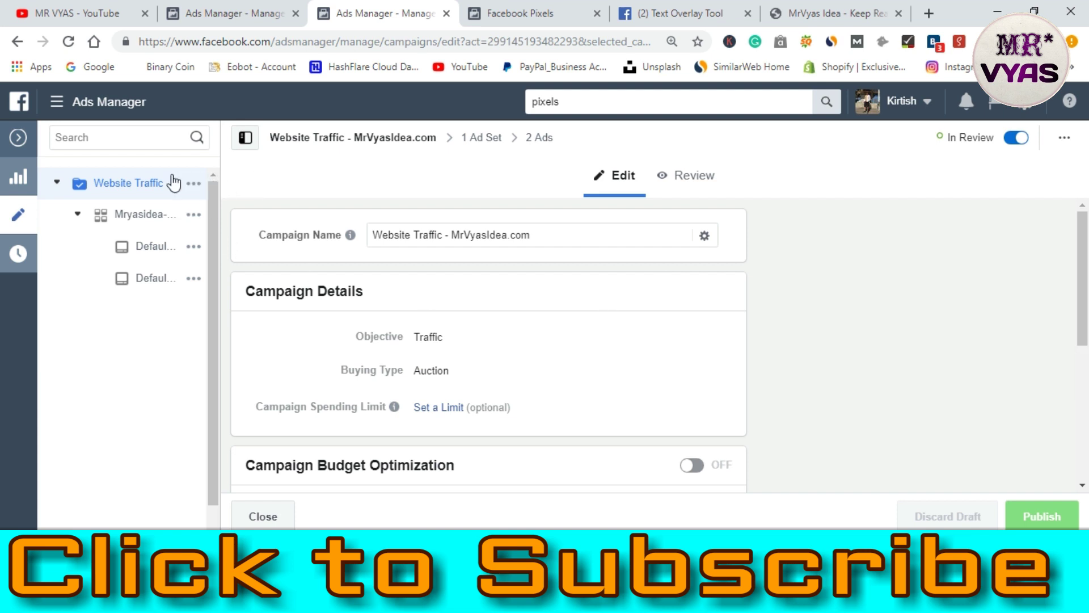
left_click(19, 138)
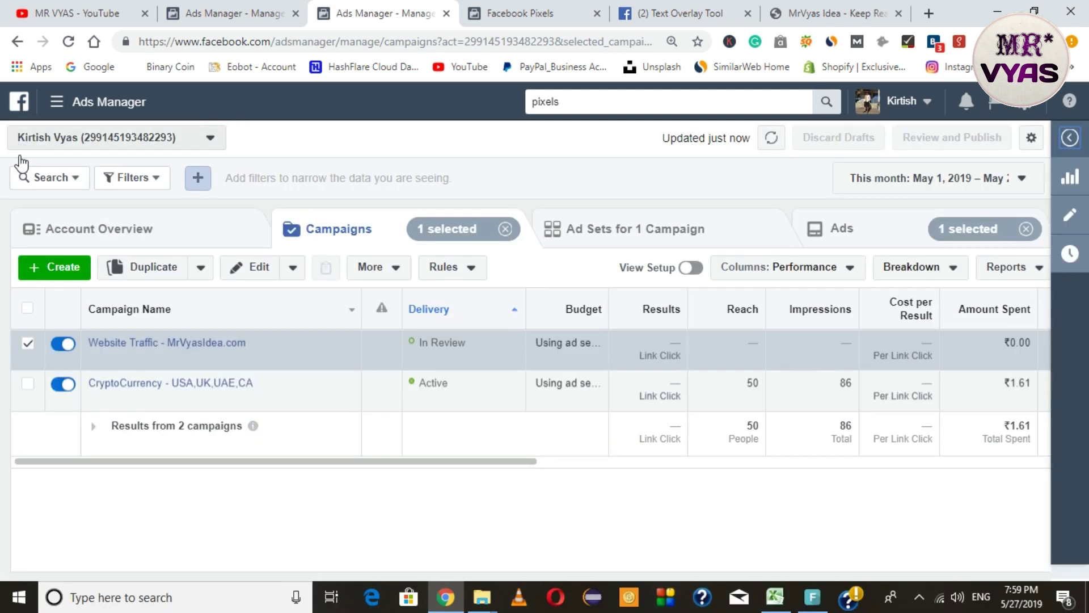